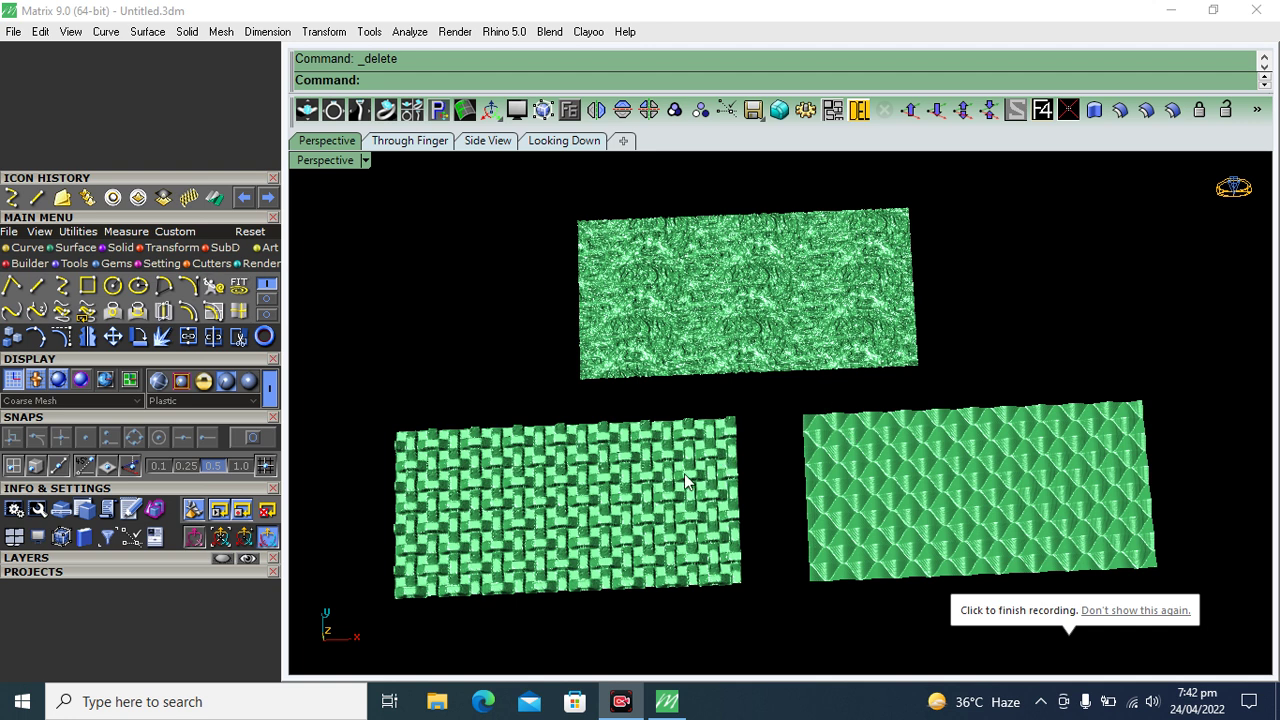
Step: Orbit and pan the Perspective view around the three textured panels
{"action": "right_click_drag", "start_coordinate": [687, 473], "coordinate": [684, 446], "text": "shift"}
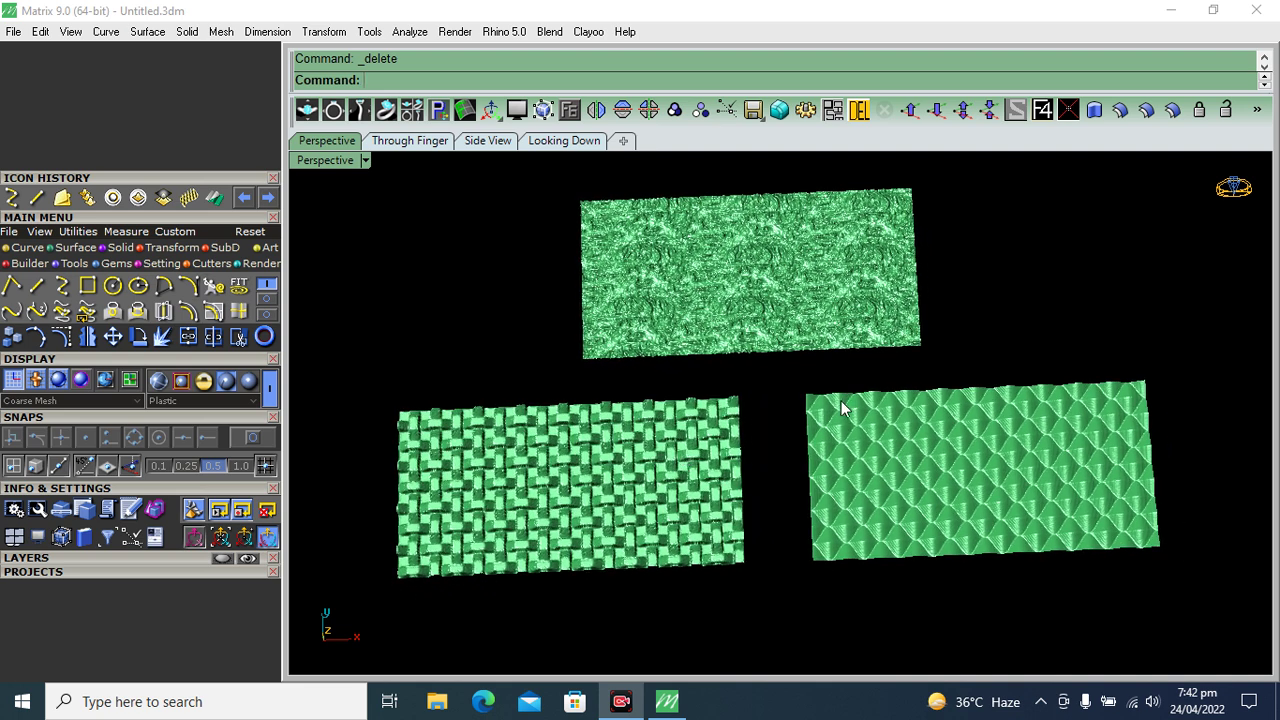
{"action": "right_click_drag", "start_coordinate": [830, 403], "coordinate": [840, 380]}
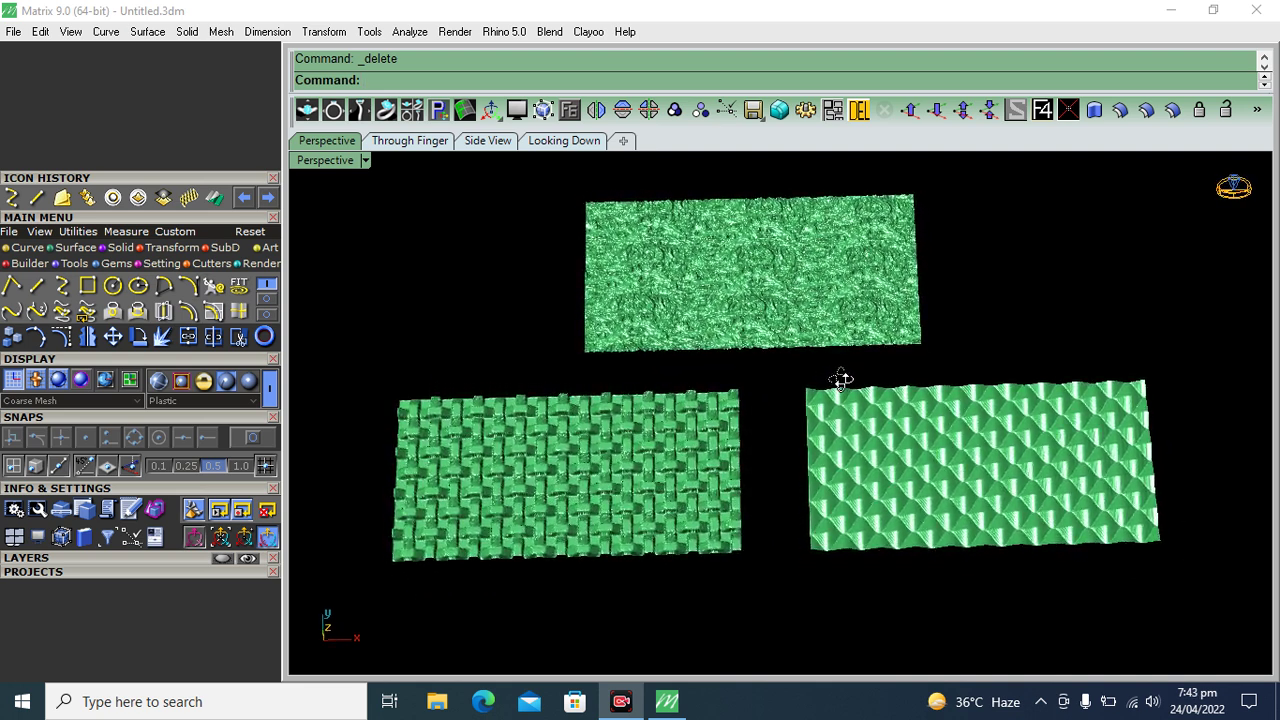
{"action": "mouse_move", "coordinate": [840, 380]}
{"action": "right_mouse_down"}
{"action": "mouse_move", "coordinate": [840, 411]}
{"action": "mouse_move", "coordinate": [851, 354]}
{"action": "mouse_move", "coordinate": [770, 444]}
{"action": "right_mouse_up"}
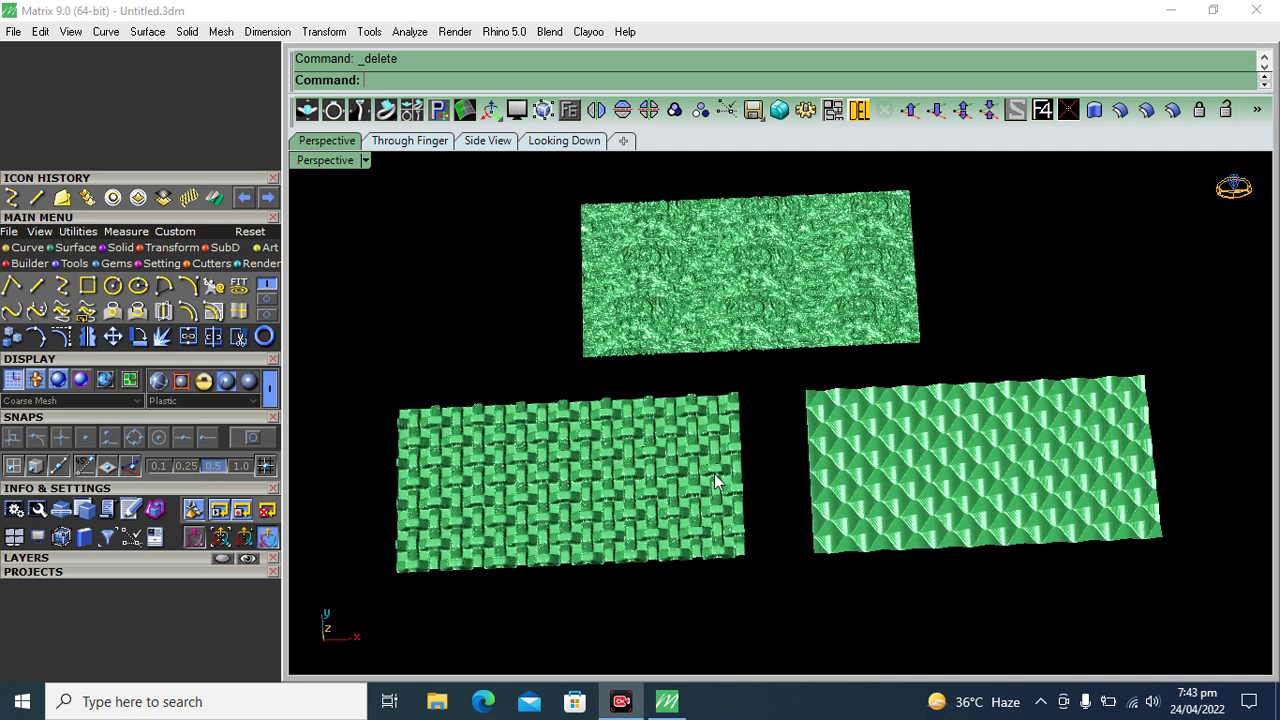
{"action": "mouse_move", "coordinate": [868, 484]}
{"action": "right_mouse_down"}
{"action": "mouse_move", "coordinate": [851, 486]}
{"action": "mouse_move", "coordinate": [869, 394]}
{"action": "mouse_move", "coordinate": [866, 480]}
{"action": "mouse_move", "coordinate": [730, 445]}
{"action": "right_mouse_up"}
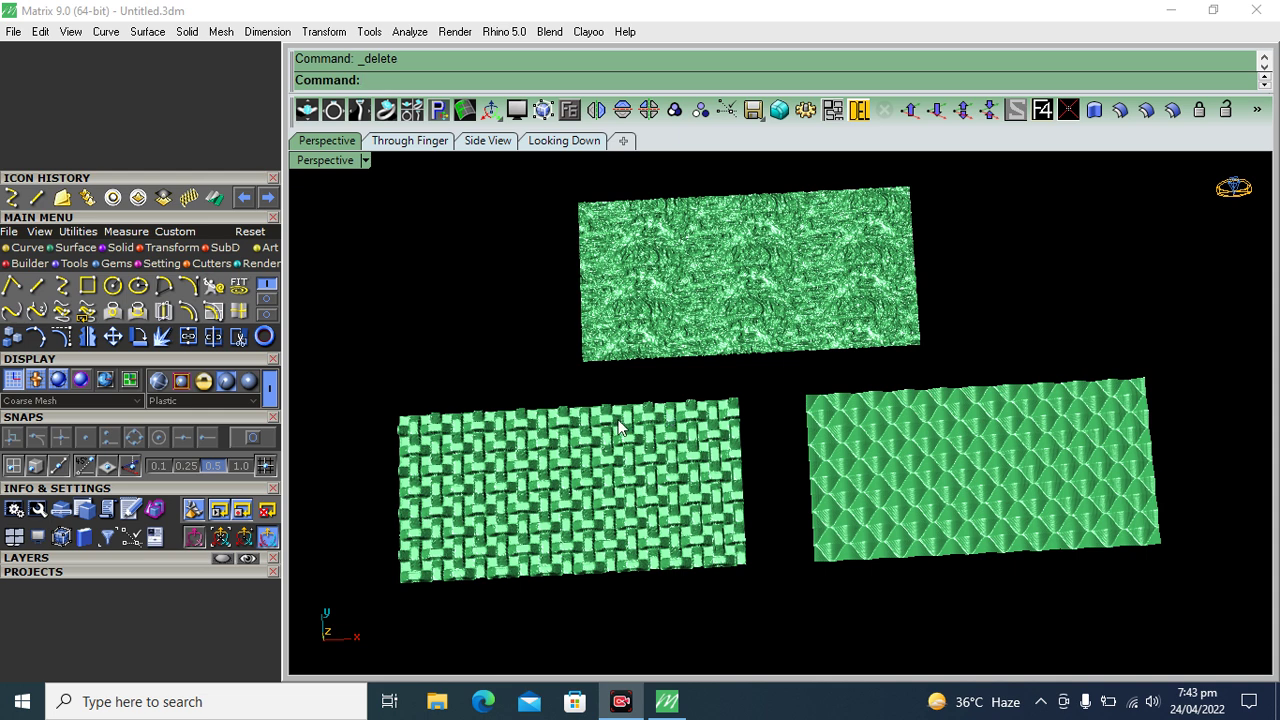
{"action": "mouse_move", "coordinate": [738, 510]}
{"action": "right_mouse_down"}
{"action": "mouse_move", "coordinate": [745, 438]}
{"action": "mouse_move", "coordinate": [731, 471]}
{"action": "mouse_move", "coordinate": [820, 371]}
{"action": "right_mouse_up"}
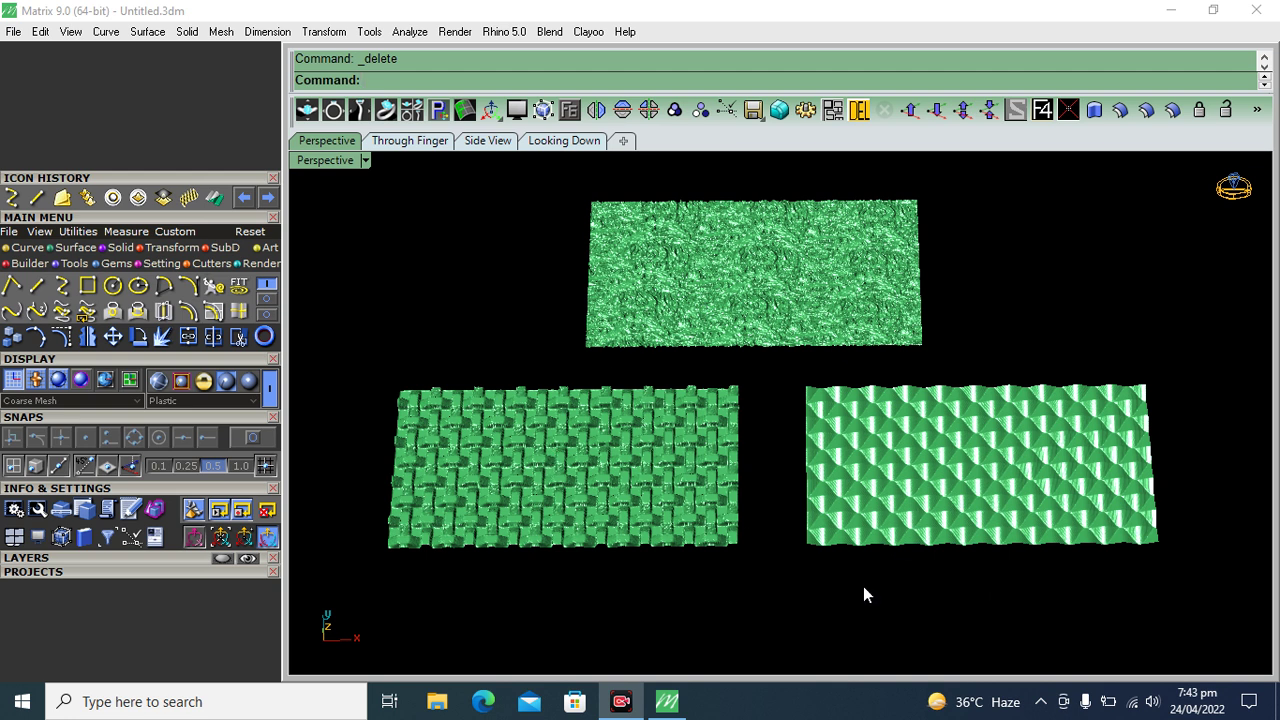
{"action": "mouse_move", "coordinate": [802, 562]}
{"action": "right_mouse_down"}
{"action": "mouse_move", "coordinate": [811, 491]}
{"action": "mouse_move", "coordinate": [807, 510]}
{"action": "right_mouse_up"}
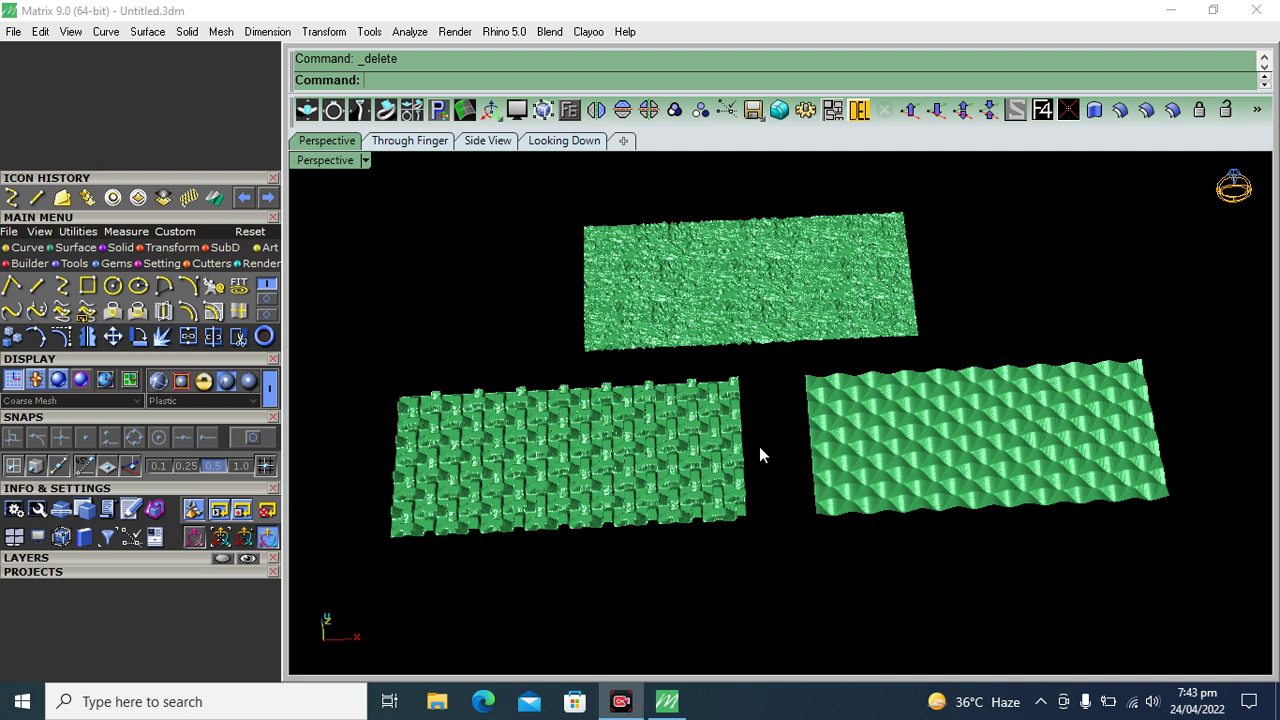
{"action": "right_click_drag", "start_coordinate": [760, 445], "coordinate": [751, 480]}
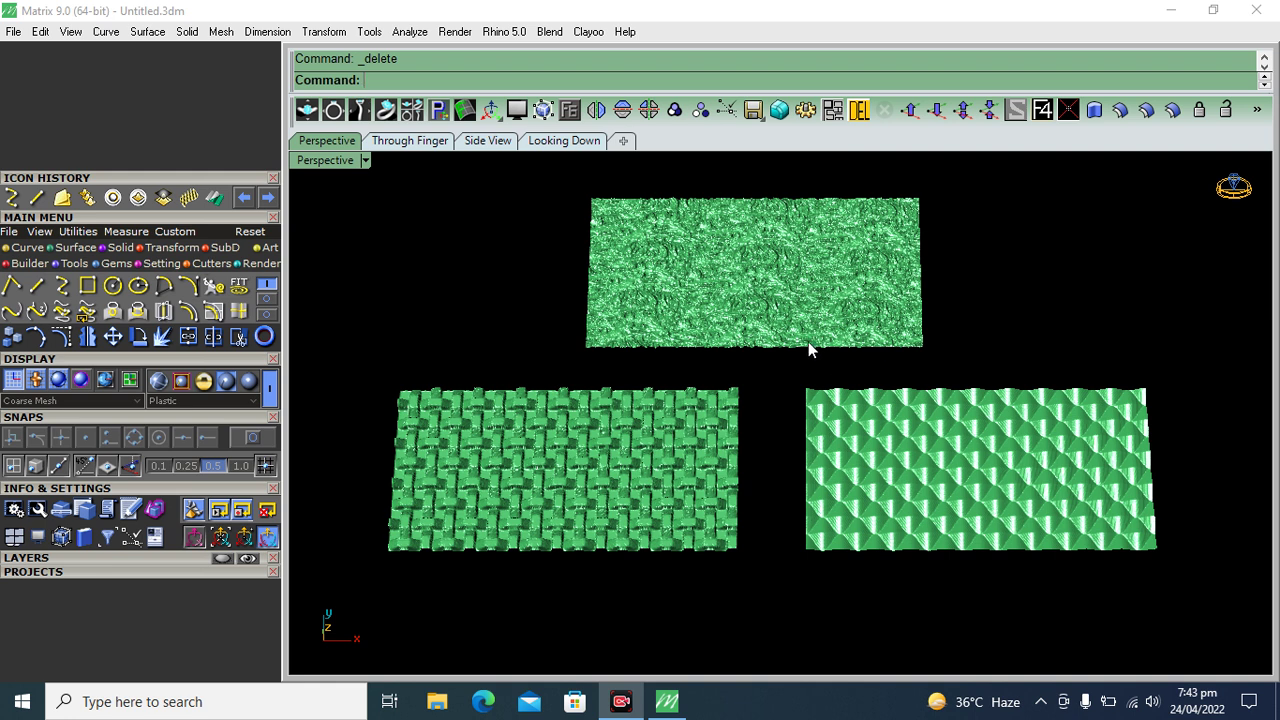
{"action": "mouse_move", "coordinate": [751, 432]}
{"action": "right_mouse_down"}
{"action": "mouse_move", "coordinate": [763, 429]}
{"action": "mouse_move", "coordinate": [760, 457]}
{"action": "mouse_move", "coordinate": [733, 462]}
{"action": "mouse_move", "coordinate": [752, 472]}
{"action": "right_mouse_up"}
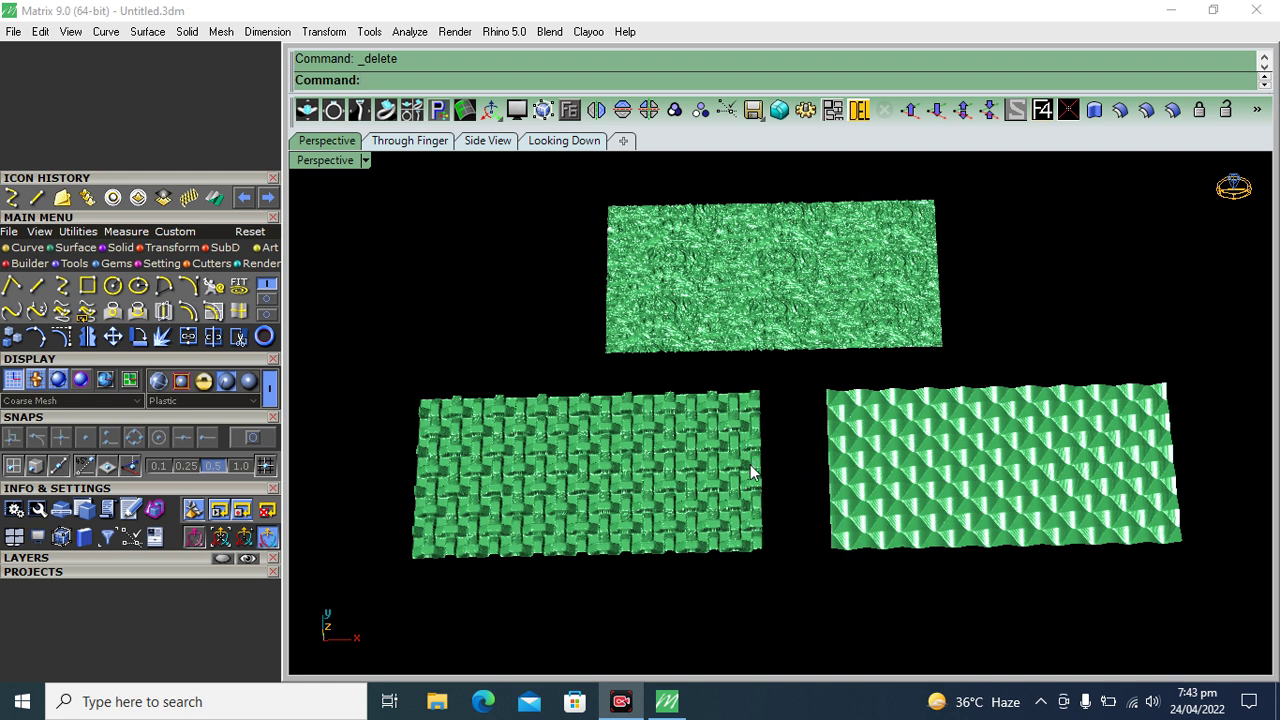
{"action": "mouse_move", "coordinate": [766, 523]}
{"action": "right_mouse_down", "text": "shift"}
{"action": "mouse_move", "coordinate": [730, 533]}
{"action": "mouse_move", "coordinate": [763, 498]}
{"action": "mouse_move", "coordinate": [723, 494]}
{"action": "mouse_move", "coordinate": [703, 532]}
{"action": "mouse_move", "coordinate": [703, 495]}
{"action": "mouse_move", "coordinate": [703, 509]}
{"action": "mouse_move", "coordinate": [753, 530]}
{"action": "mouse_move", "coordinate": [717, 520]}
{"action": "mouse_move", "coordinate": [726, 543]}
{"action": "right_mouse_up", "text": "shift"}
{"action": "right_click_drag", "start_coordinate": [703, 484], "coordinate": [701, 512], "text": "shift"}
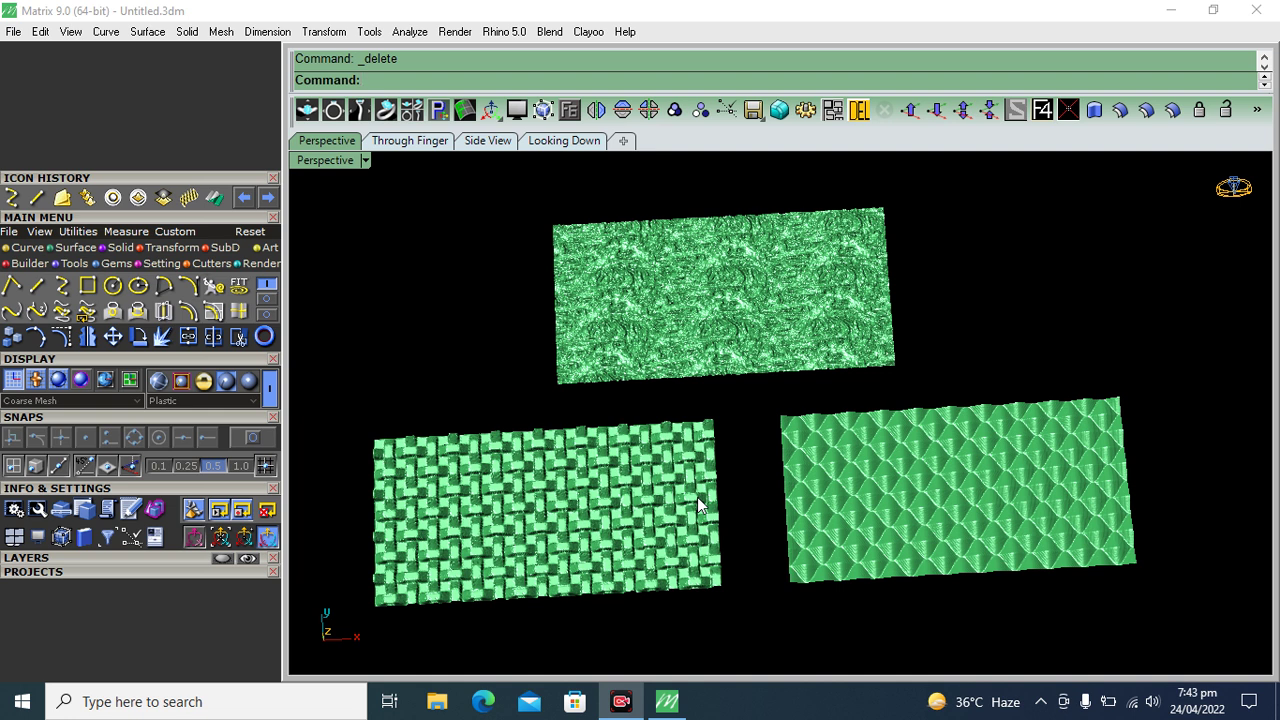
{"action": "right_click_drag", "start_coordinate": [687, 510], "coordinate": [735, 497], "text": "shift"}
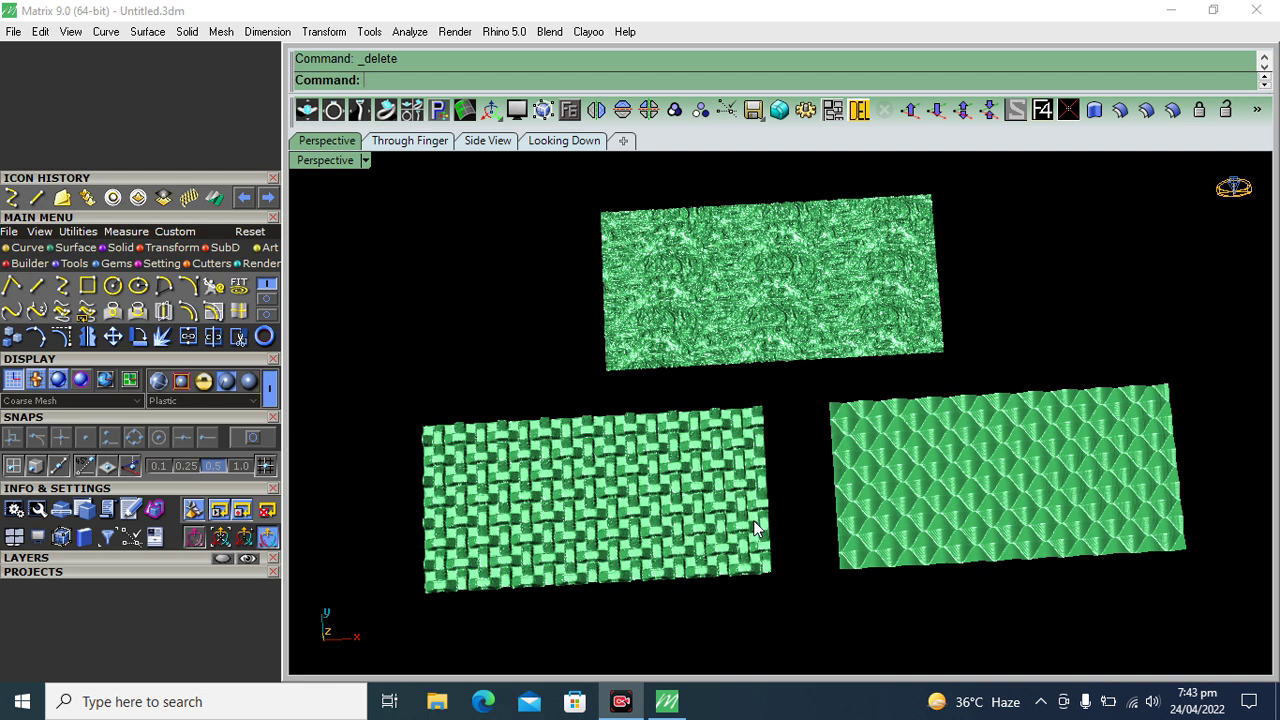
{"action": "right_click_drag", "start_coordinate": [768, 537], "coordinate": [772, 514]}
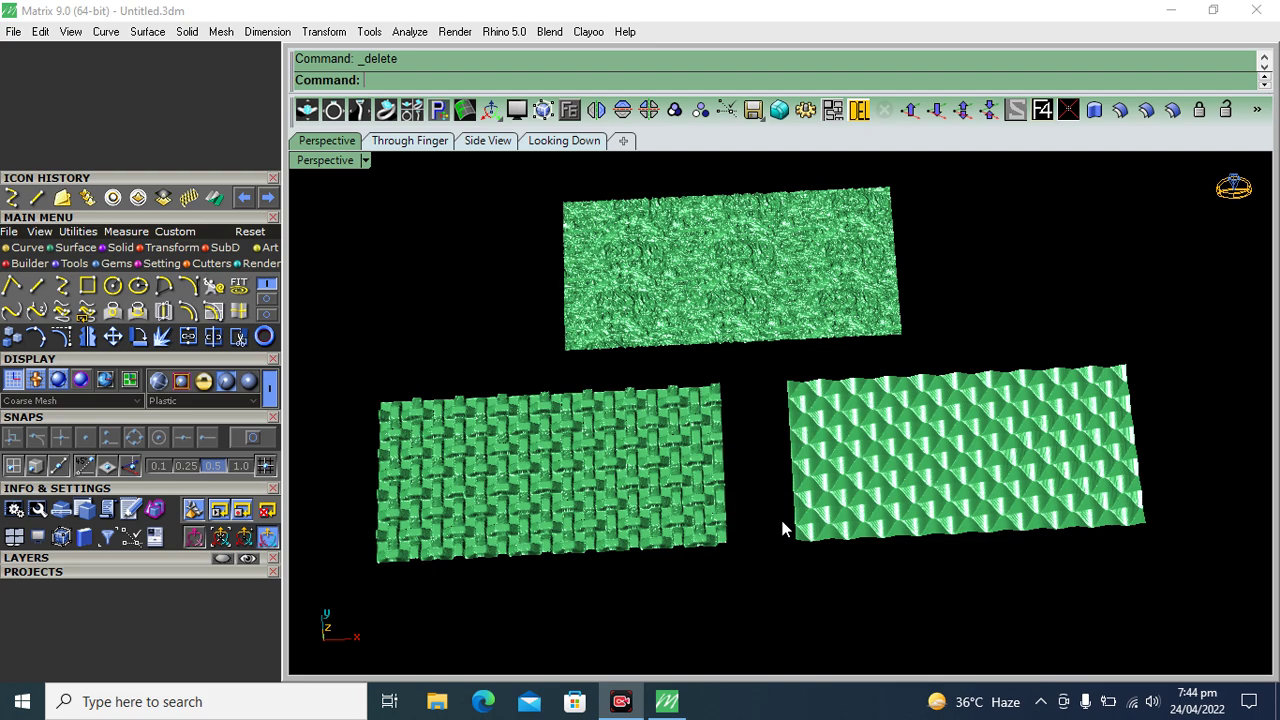
{"action": "mouse_move", "coordinate": [814, 418]}
{"action": "right_mouse_down"}
{"action": "mouse_move", "coordinate": [817, 452]}
{"action": "mouse_move", "coordinate": [810, 400]}
{"action": "mouse_move", "coordinate": [833, 425]}
{"action": "right_mouse_up"}
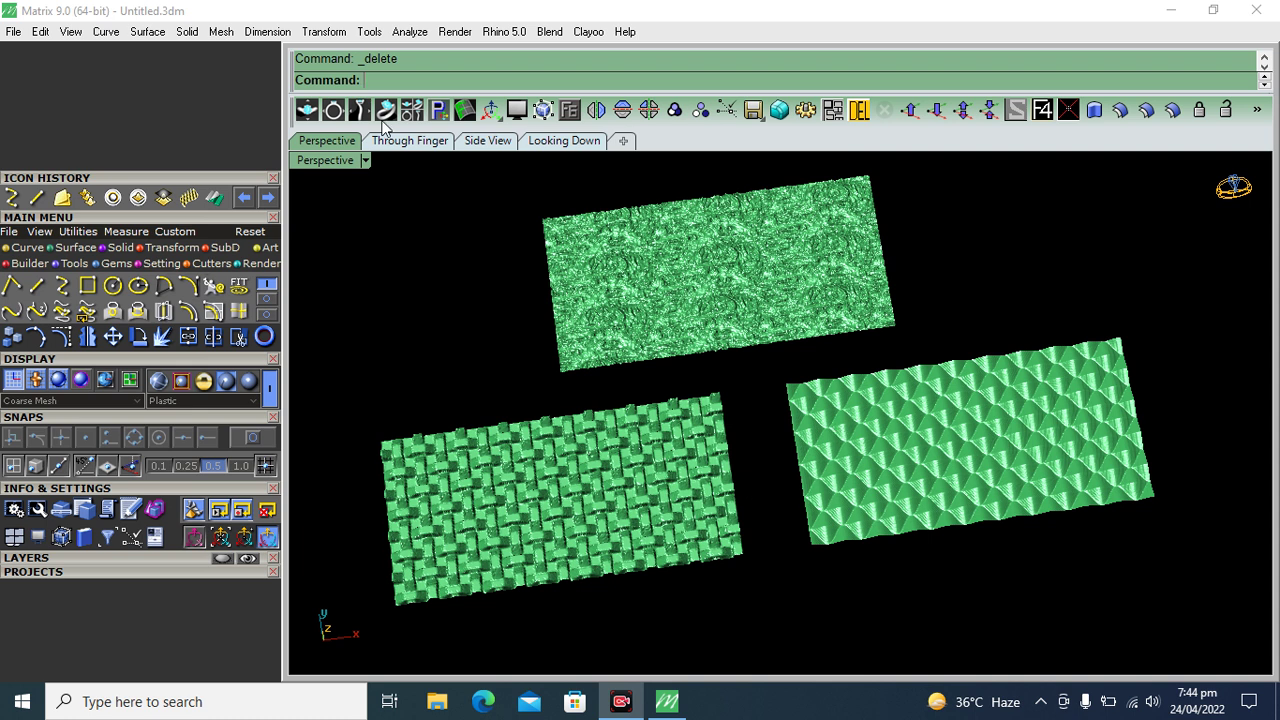
Step: Dismiss the Mesh menu unused, re-angle the view, and select all three panels with Ctrl+A
{"action": "left_click", "coordinate": [221, 31]}
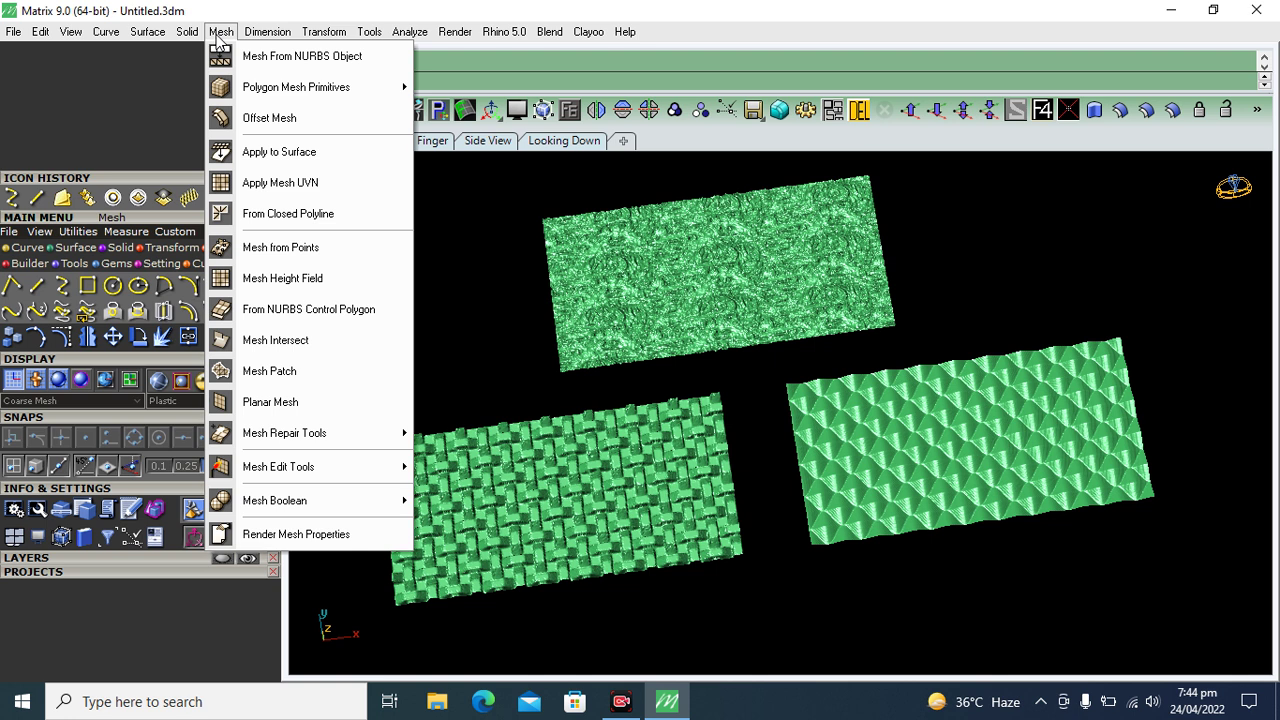
{"action": "left_click", "coordinate": [444, 411]}
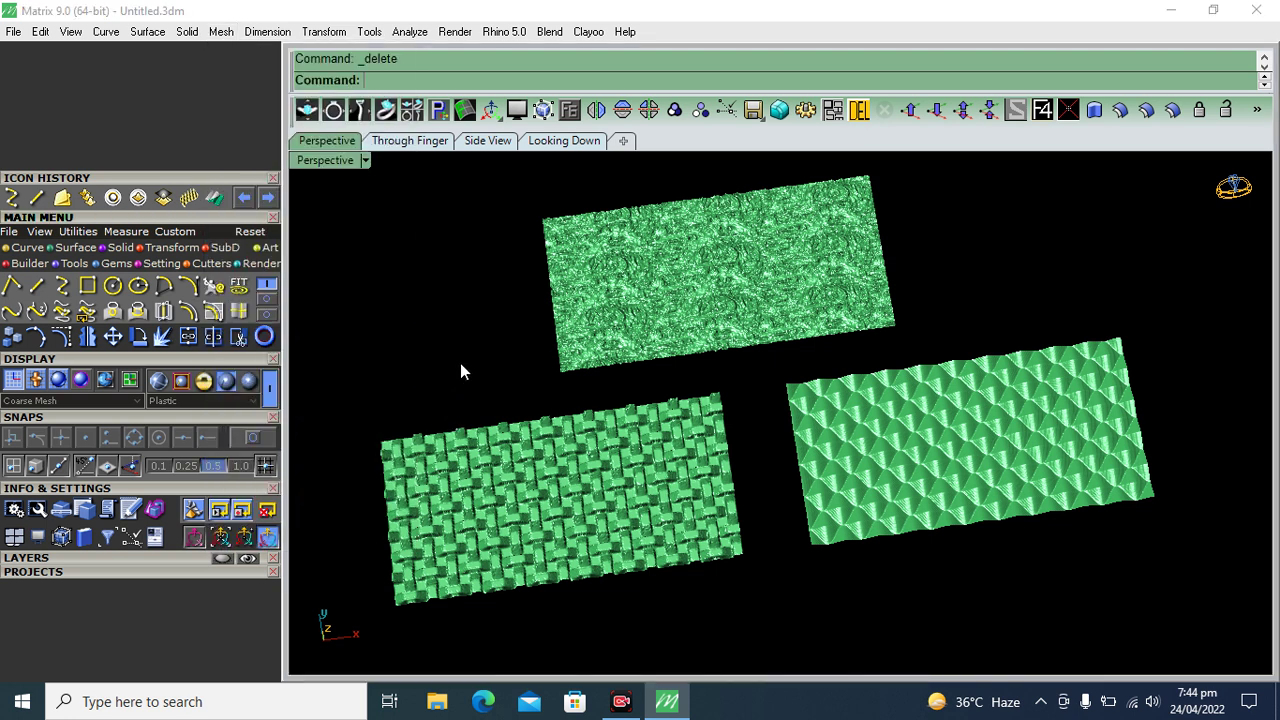
{"action": "mouse_move", "coordinate": [660, 502]}
{"action": "right_mouse_down"}
{"action": "mouse_move", "coordinate": [645, 445]}
{"action": "mouse_move", "coordinate": [662, 476]}
{"action": "right_mouse_up"}
{"action": "mouse_move", "coordinate": [704, 422]}
{"action": "right_mouse_down"}
{"action": "mouse_move", "coordinate": [731, 437]}
{"action": "mouse_move", "coordinate": [700, 480]}
{"action": "mouse_move", "coordinate": [708, 452]}
{"action": "right_mouse_up"}
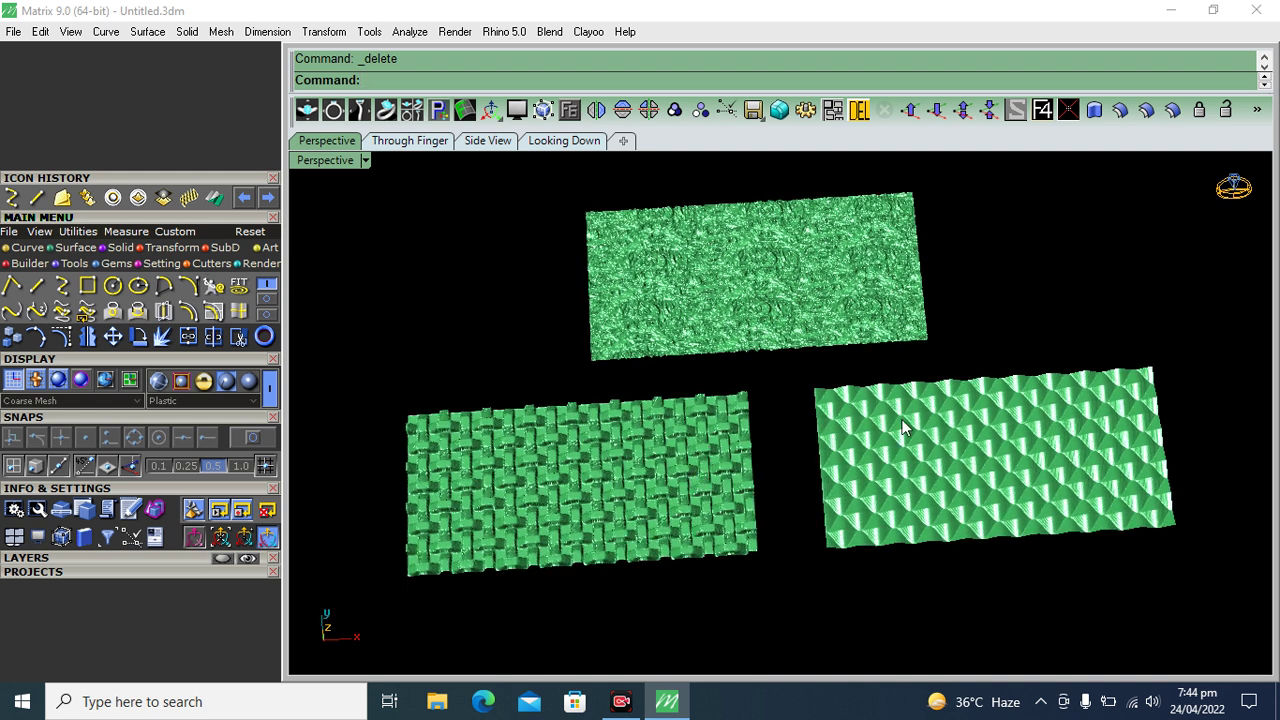
{"action": "key", "text": "ctrl+a"}
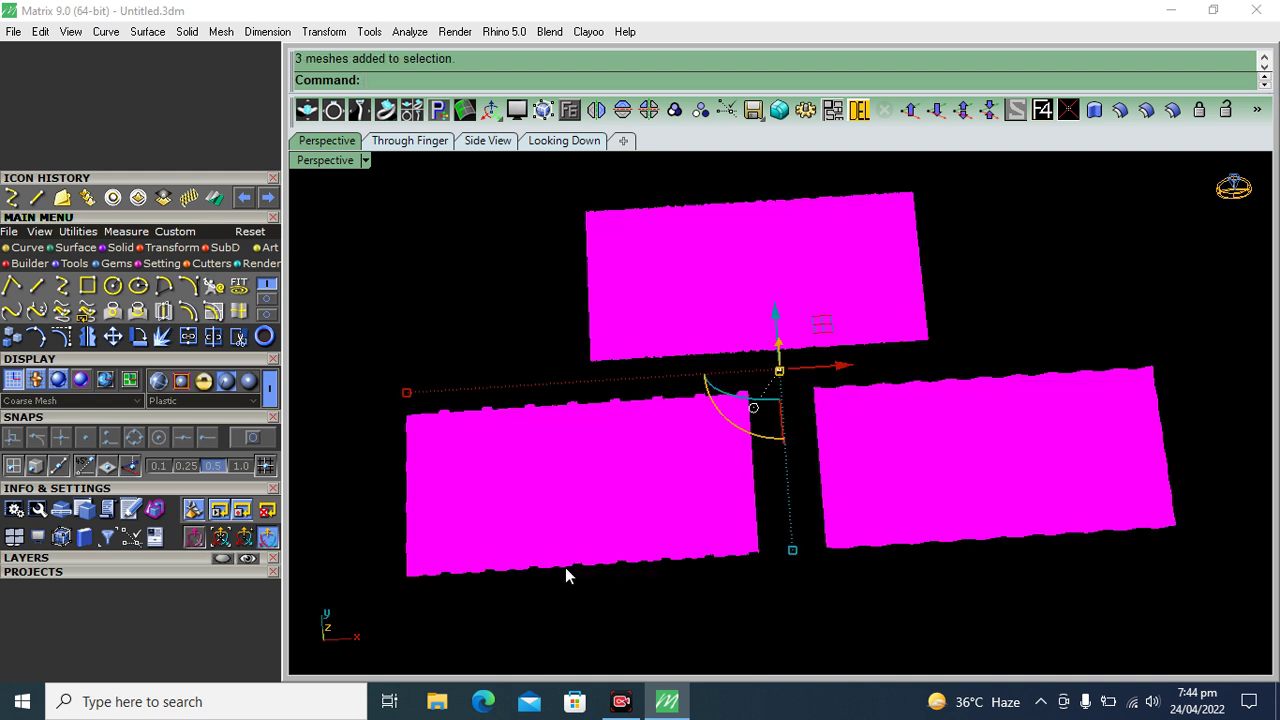
Step: Delete the three meshes and switch to the top-down view with the construction grid shown
{"action": "key", "text": "Delete"}
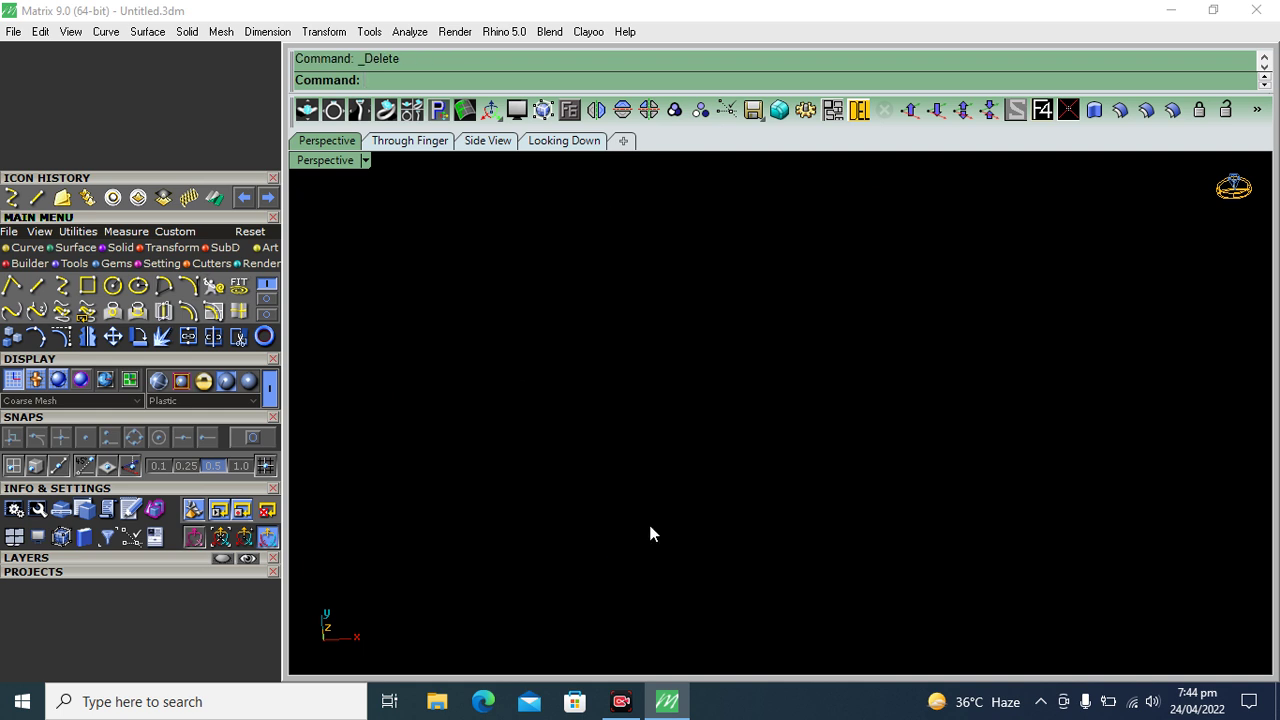
{"action": "key", "text": "F7"}
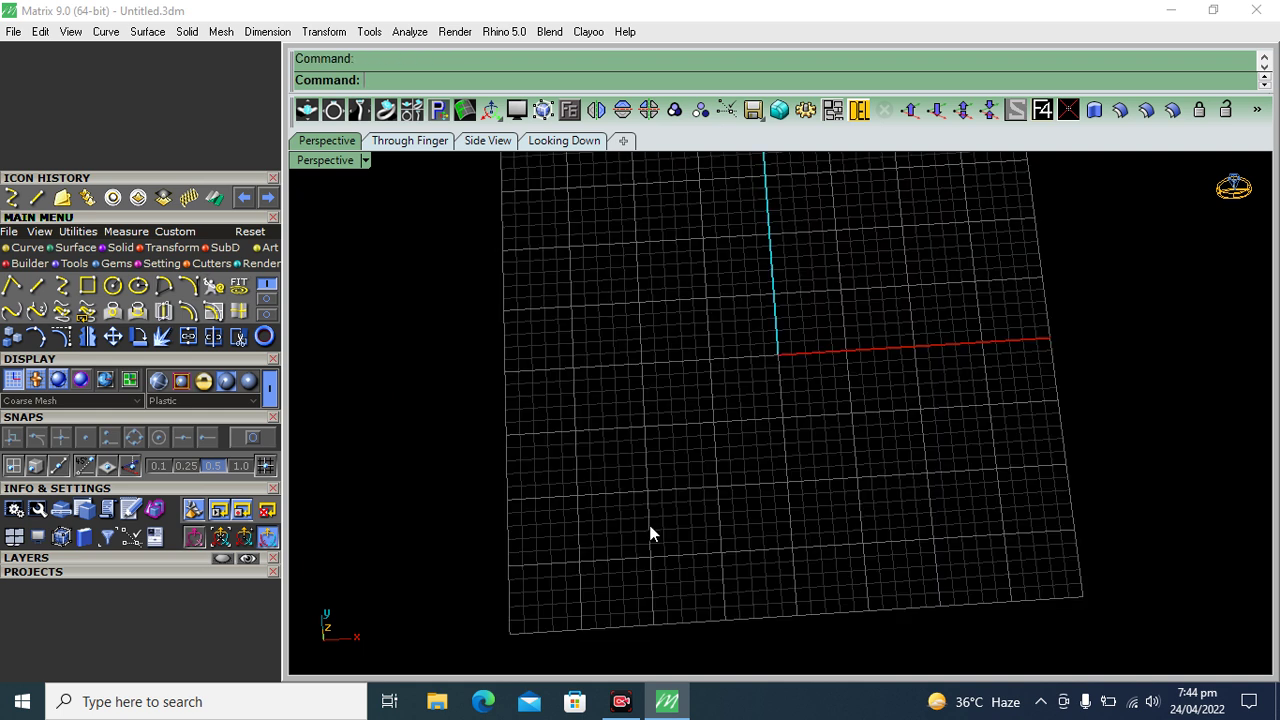
{"action": "left_click", "coordinate": [564, 141]}
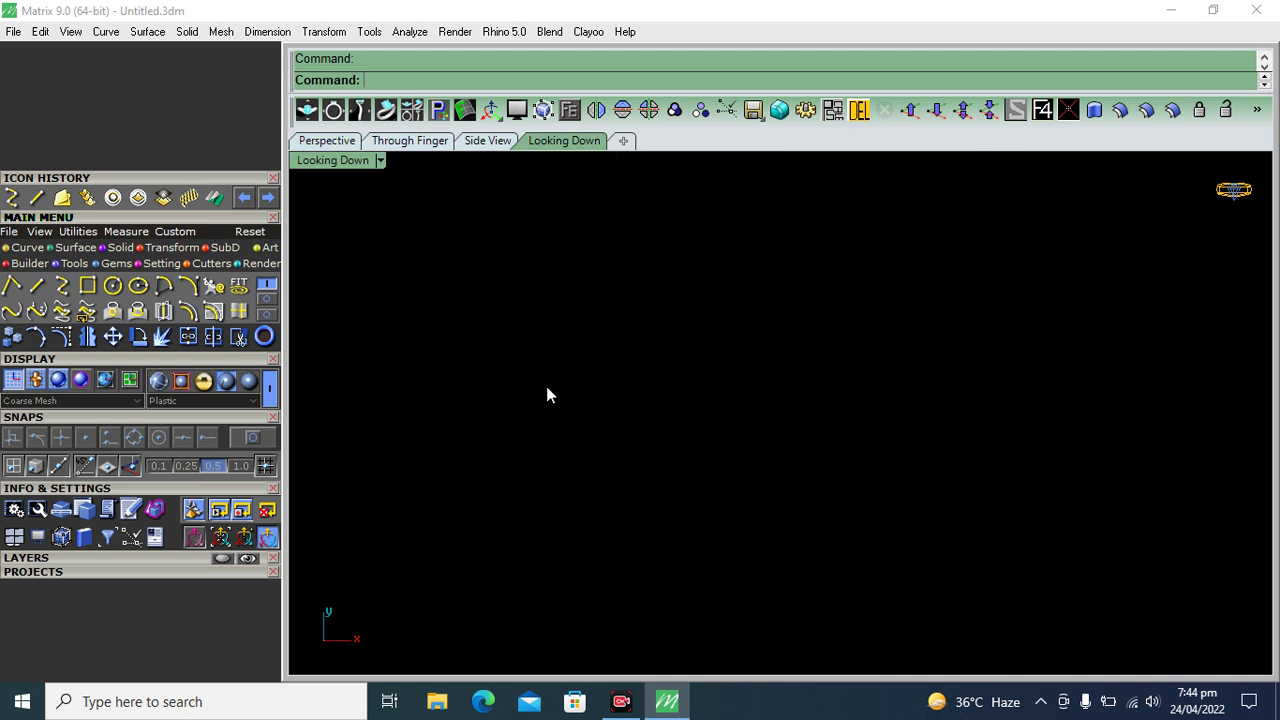
{"action": "key", "text": "F7"}
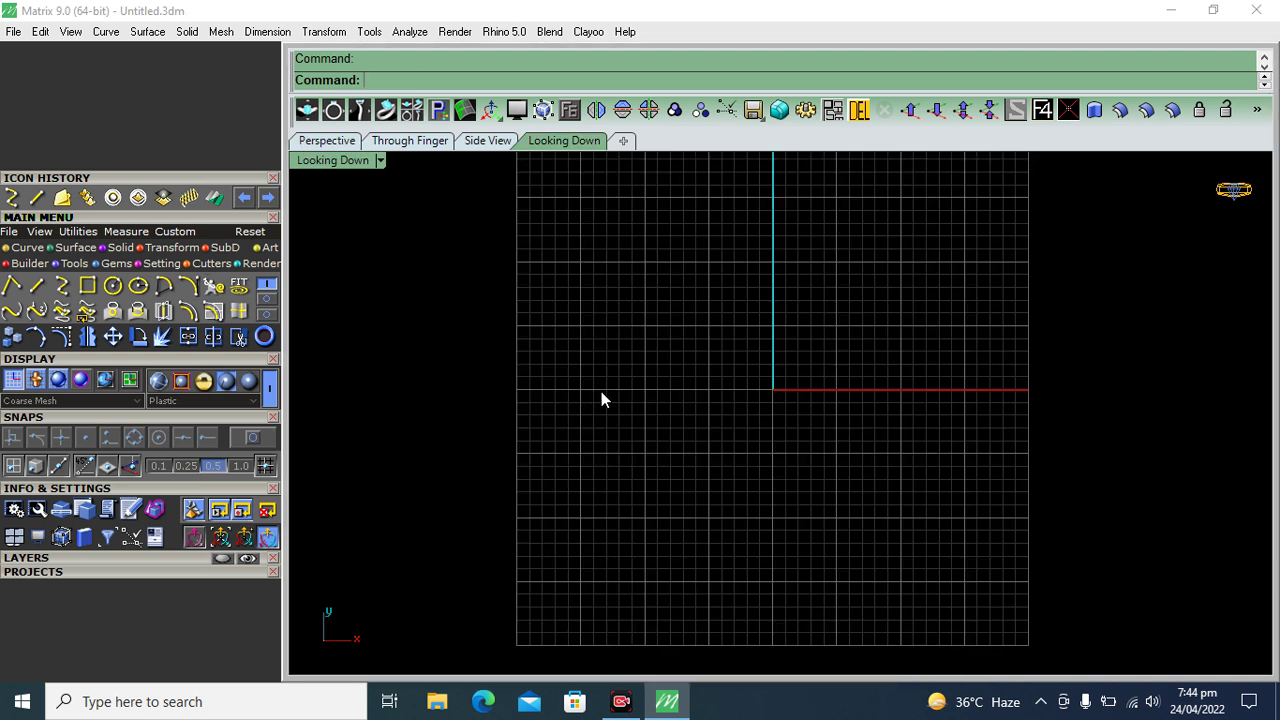
{"action": "scroll", "coordinate": [640, 396], "scroll_direction": "down", "scroll_amount": 3}
{"action": "right_click_drag", "start_coordinate": [695, 410], "coordinate": [714, 423]}
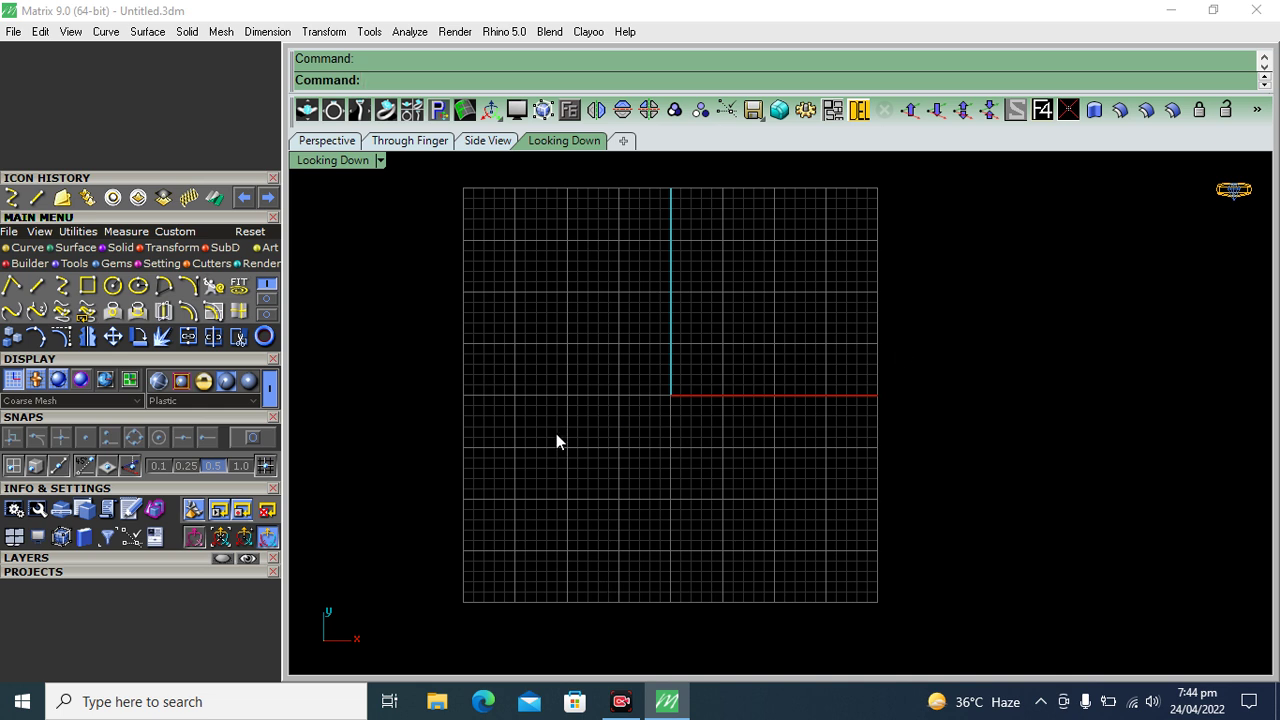
Step: Draw a rectangular Plane from Corners just left of the origin
{"action": "left_click", "coordinate": [64, 250]}
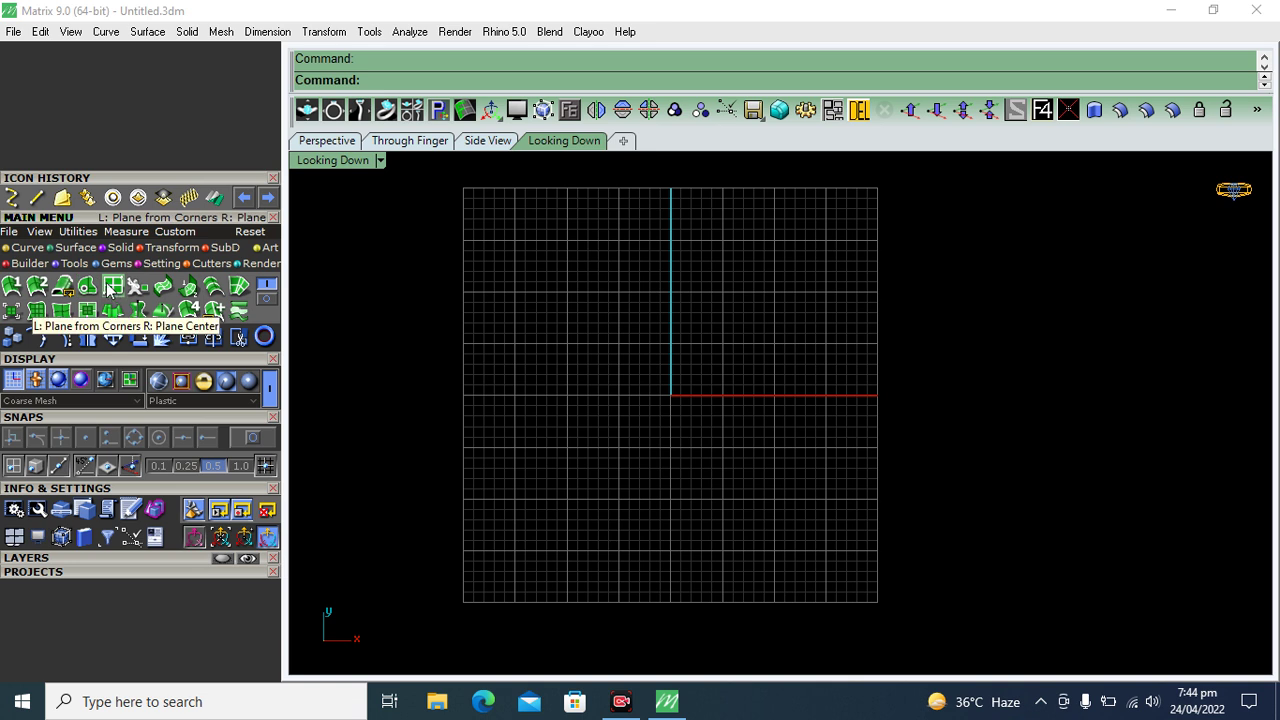
{"action": "left_click", "coordinate": [110, 287]}
{"action": "scroll", "coordinate": [520, 441], "scroll_direction": "down", "scroll_amount": 2}
{"action": "left_click", "coordinate": [497, 383]}
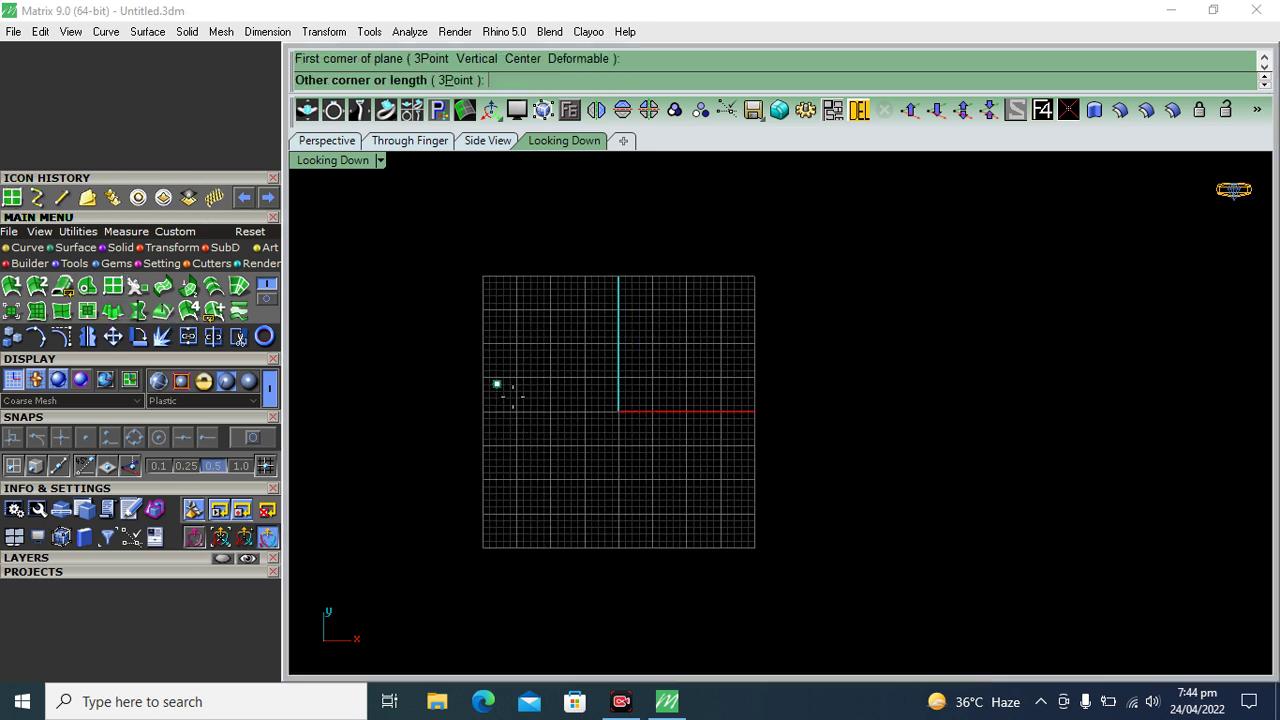
{"action": "left_click", "coordinate": [642, 463]}
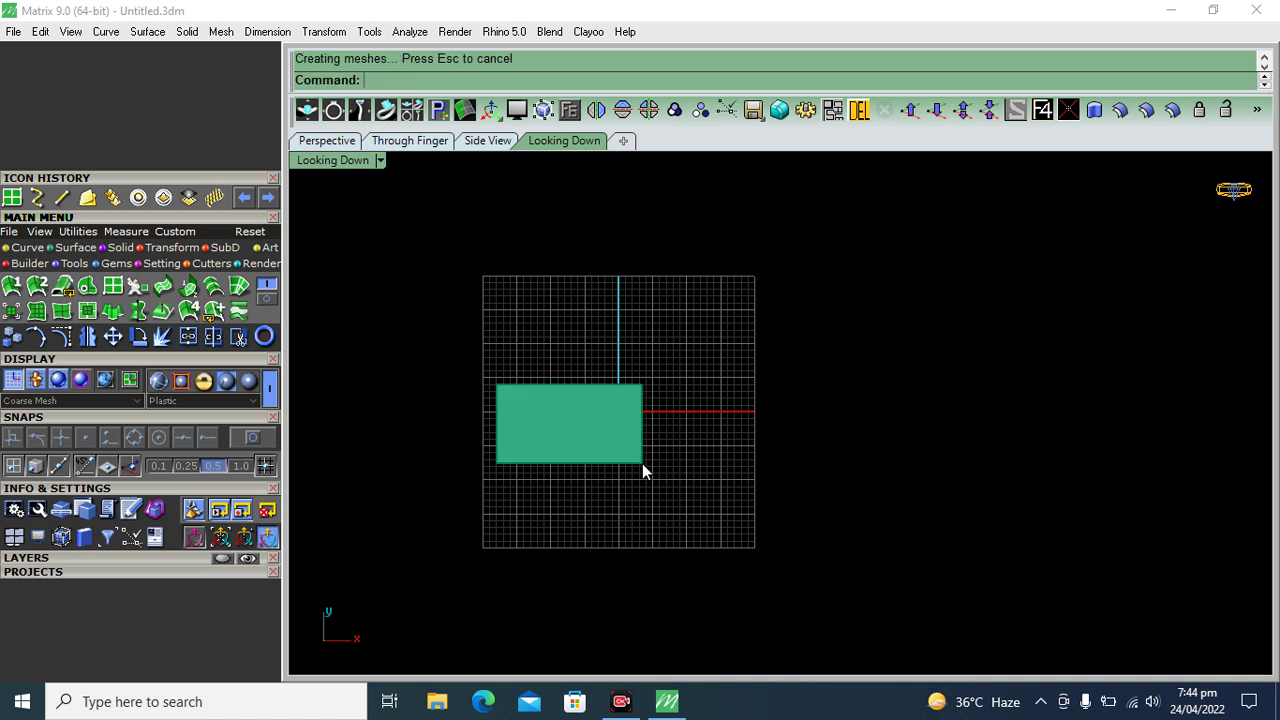
Step: Copy the plane twice, one copy to its right and one above
{"action": "left_click", "coordinate": [634, 451]}
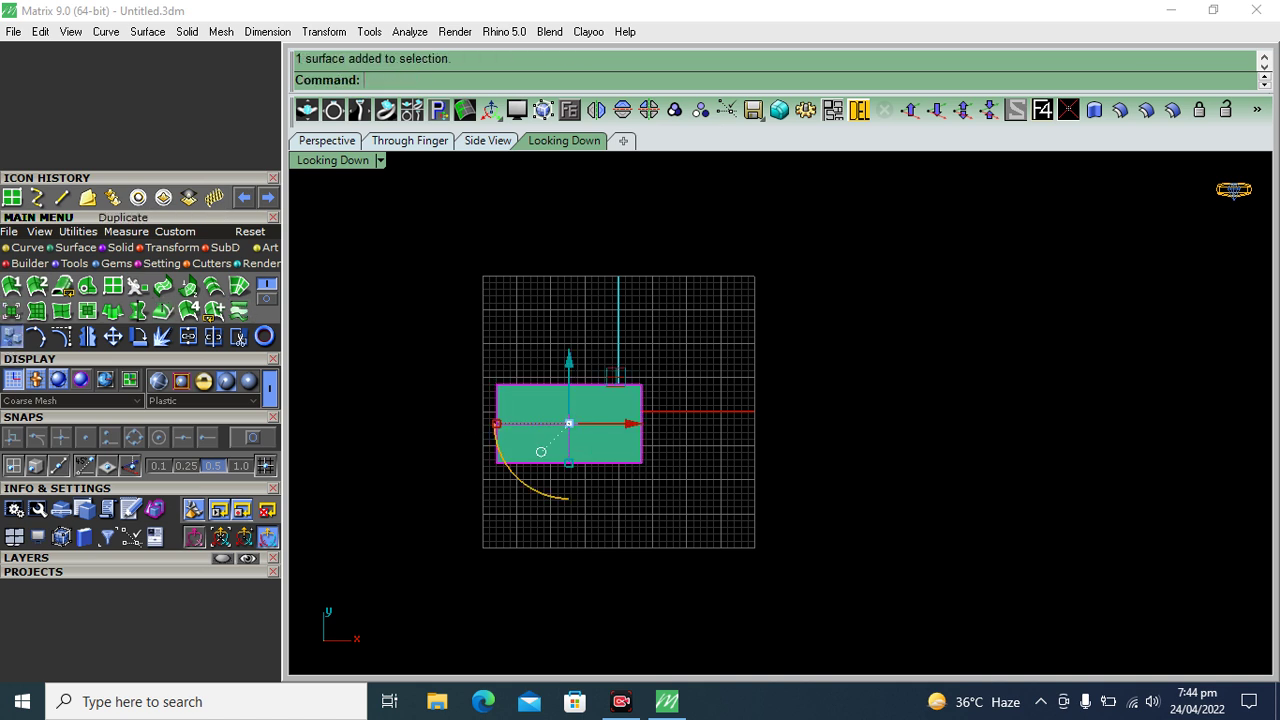
{"action": "left_click", "coordinate": [571, 428]}
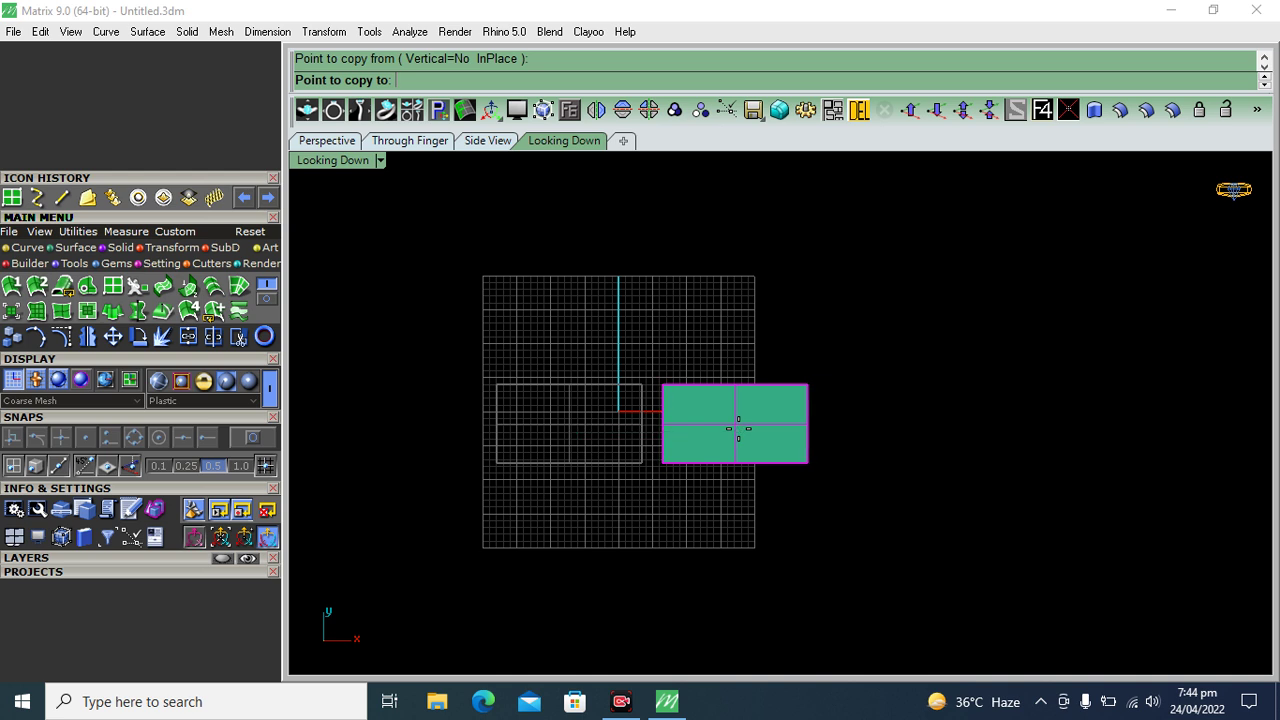
{"action": "left_click", "coordinate": [737, 428]}
{"action": "left_click", "coordinate": [658, 326]}
{"action": "key", "text": "Return"}
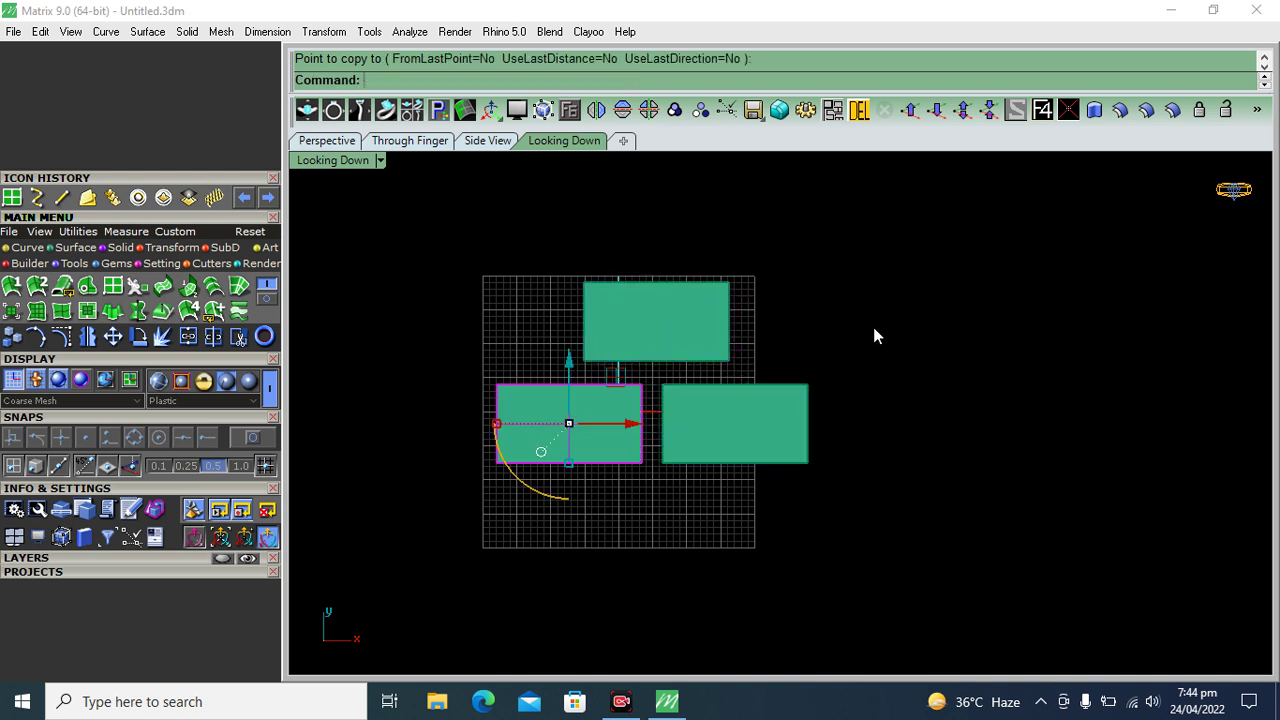
{"action": "left_click_drag", "start_coordinate": [756, 283], "coordinate": [556, 476]}
{"action": "key", "text": "Escape"}
{"action": "right_click_drag", "start_coordinate": [606, 378], "coordinate": [621, 391]}
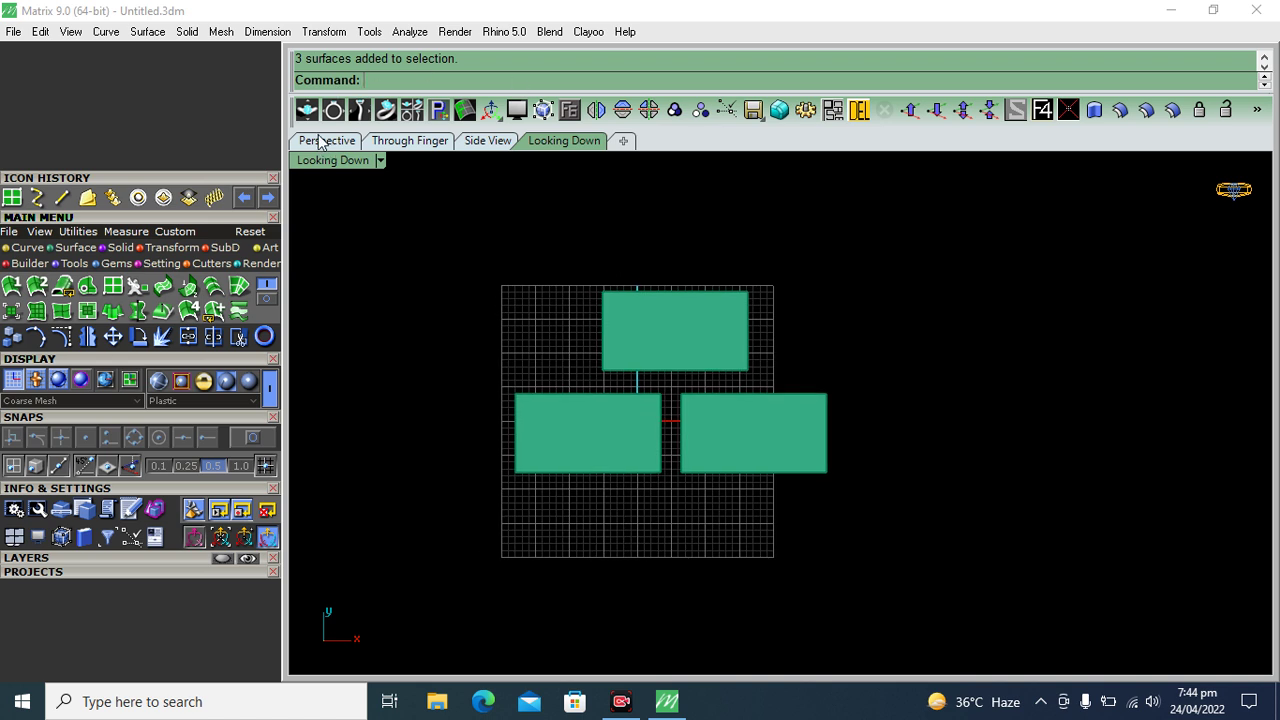
Step: Return to the Perspective view and select the lower-left plane
{"action": "left_click", "coordinate": [327, 140]}
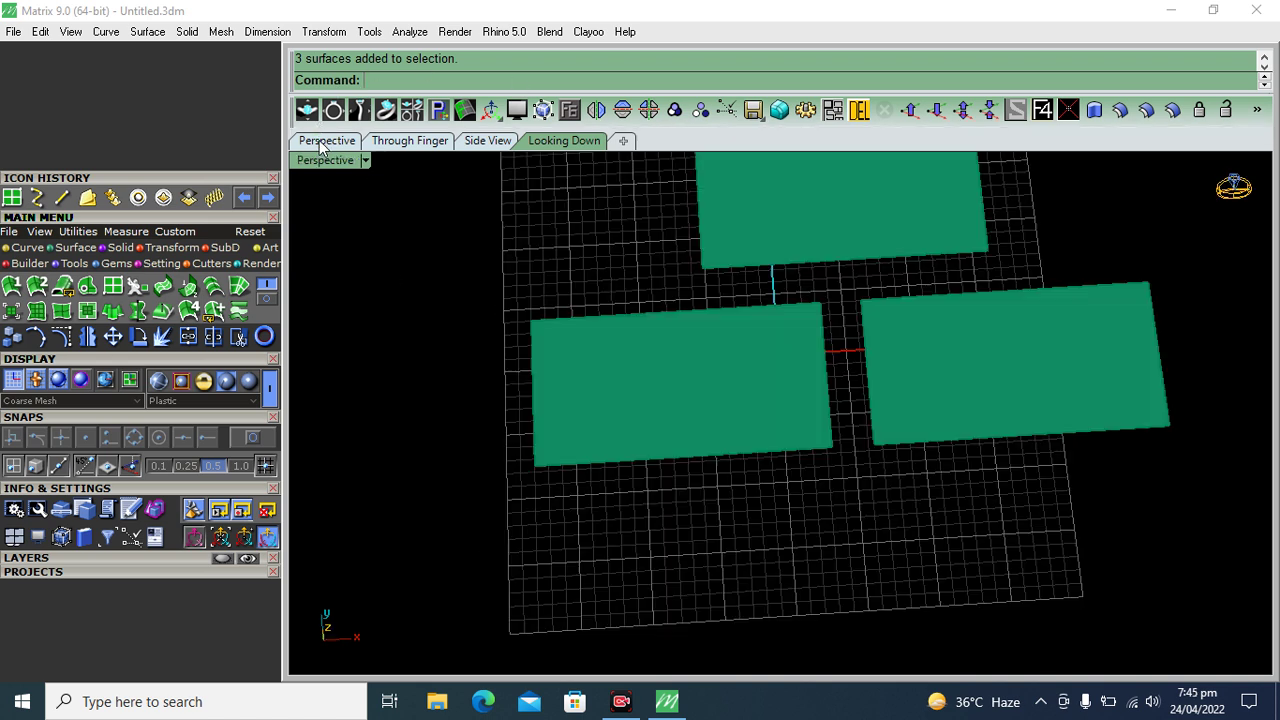
{"action": "right_click_drag", "start_coordinate": [707, 412], "coordinate": [680, 394]}
{"action": "mouse_move", "coordinate": [687, 482]}
{"action": "right_mouse_down"}
{"action": "mouse_move", "coordinate": [700, 431]}
{"action": "mouse_move", "coordinate": [666, 423]}
{"action": "right_mouse_up"}
{"action": "scroll", "coordinate": [666, 420], "scroll_direction": "up", "scroll_amount": 2}
{"action": "left_click", "coordinate": [675, 420]}
{"action": "left_click", "coordinate": [691, 492]}
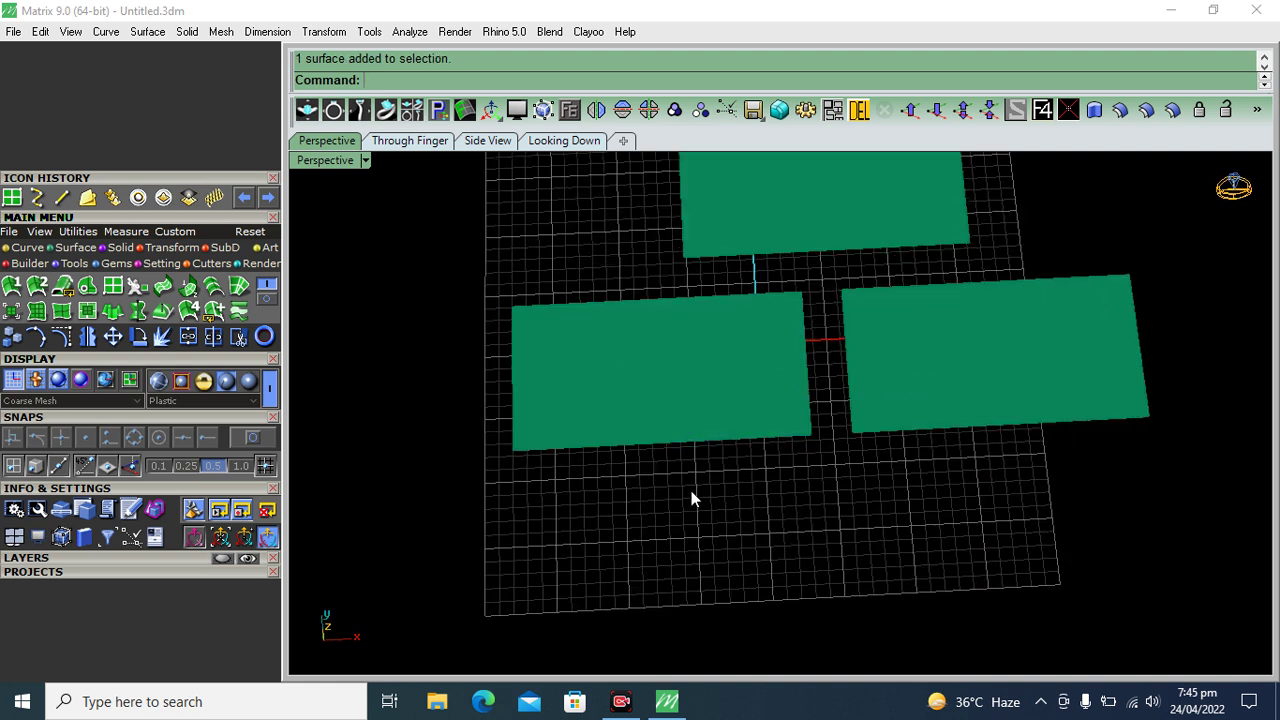
{"action": "right_click_drag", "start_coordinate": [768, 418], "coordinate": [737, 486]}
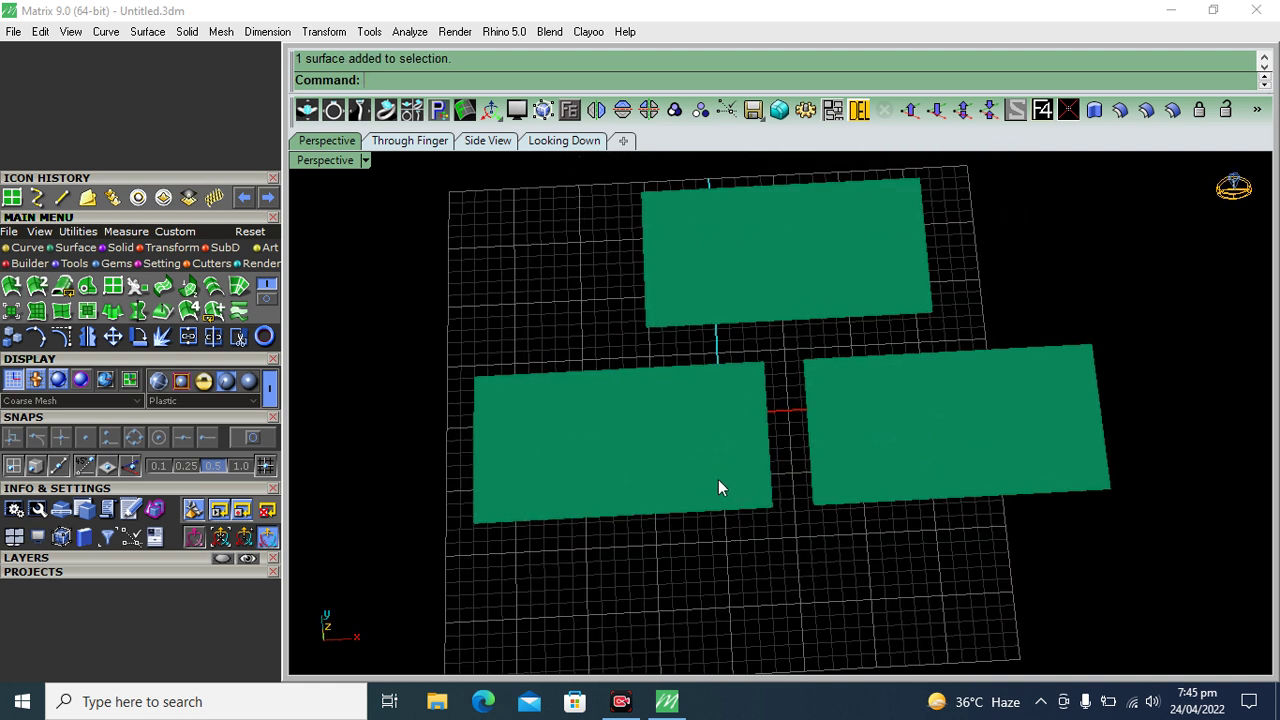
{"action": "left_click", "coordinate": [657, 458]}
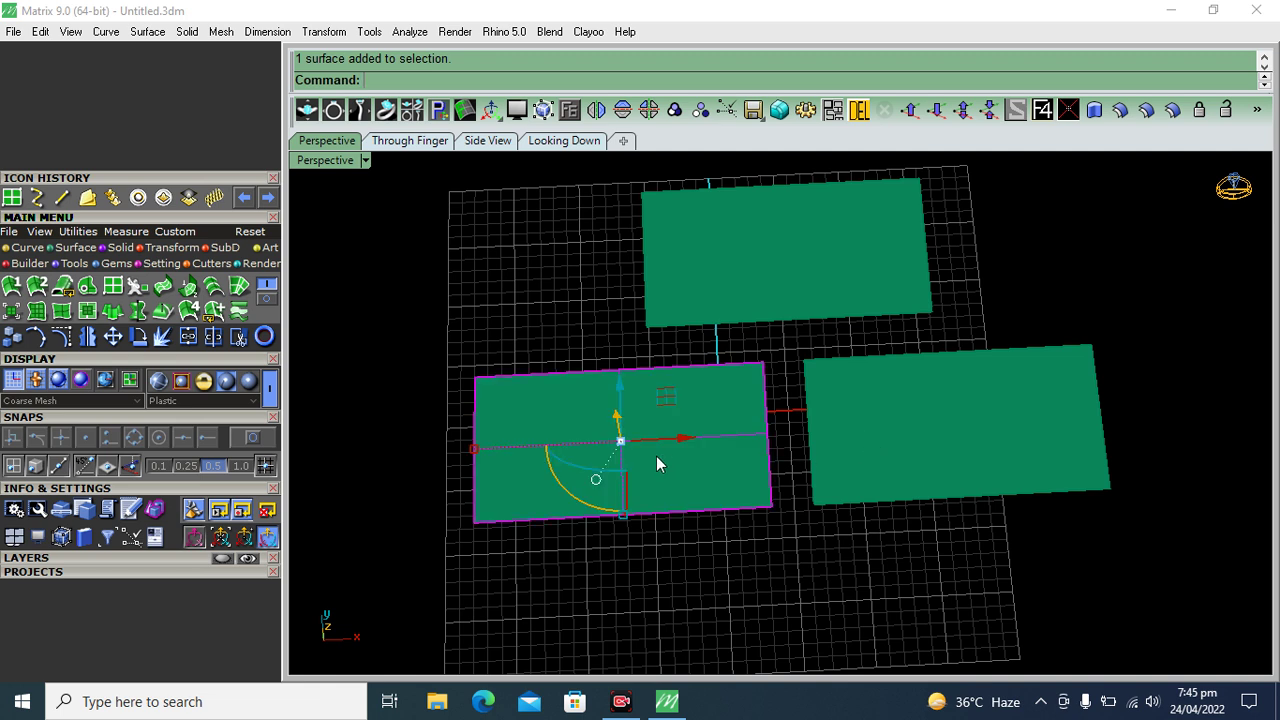
Step: Open Art > Texture Builder and undock its panel
{"action": "left_click", "coordinate": [268, 248]}
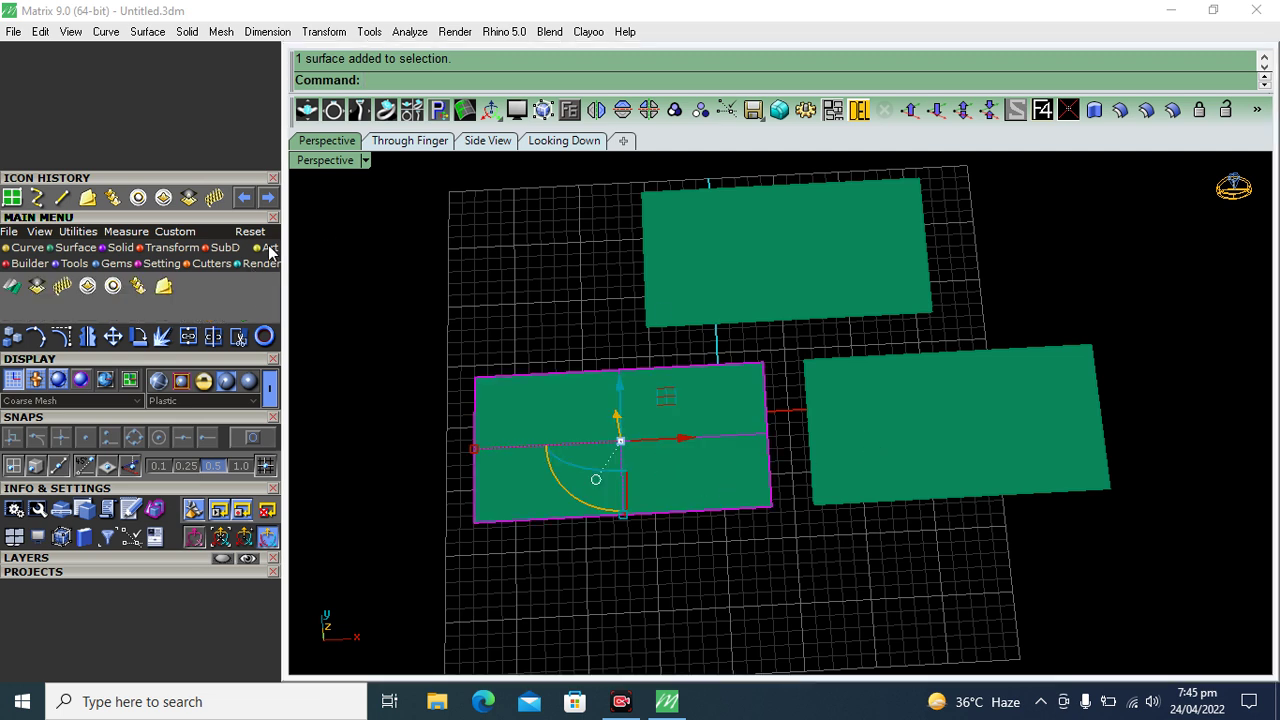
{"action": "left_click", "coordinate": [62, 288]}
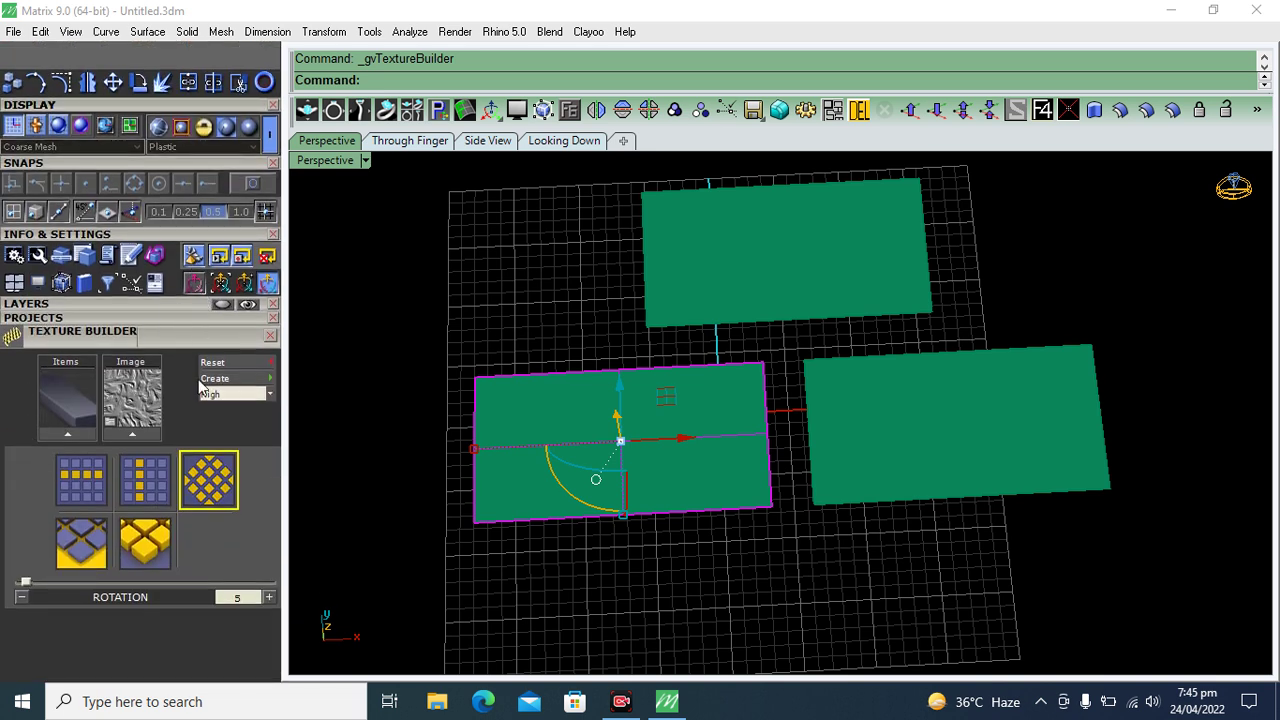
{"action": "left_click", "coordinate": [172, 320]}
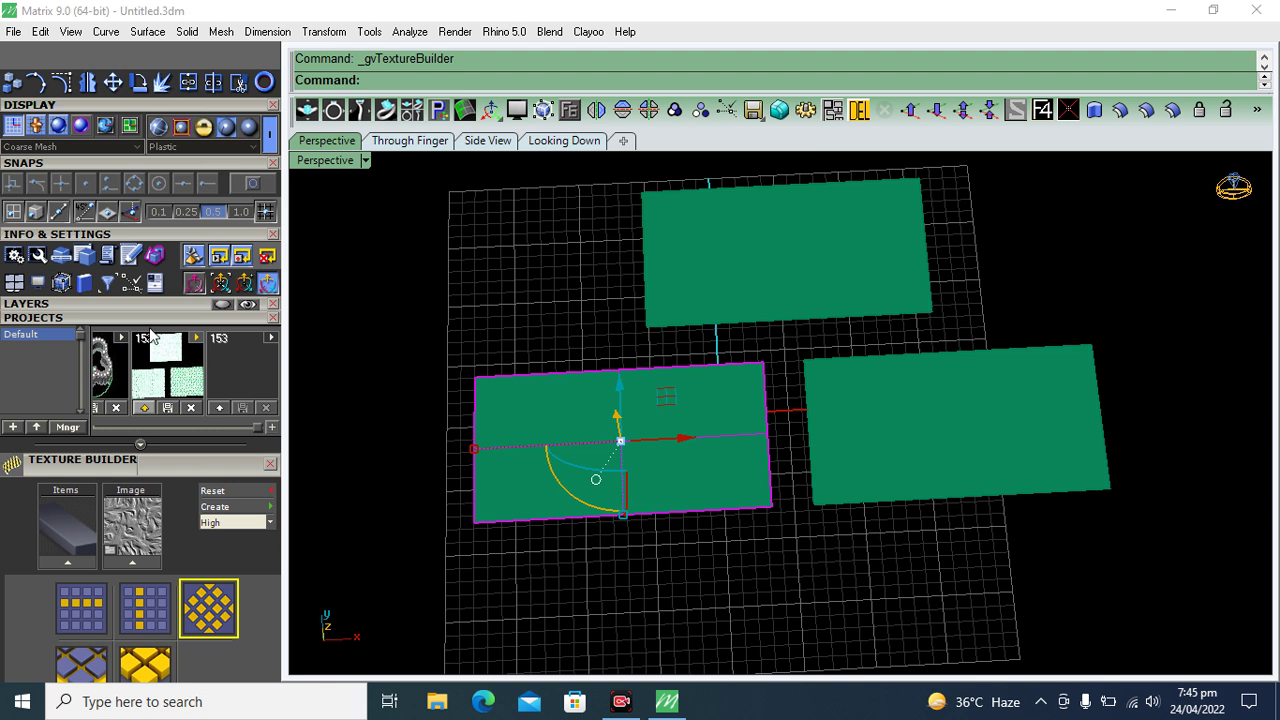
{"action": "left_click", "coordinate": [139, 320]}
{"action": "left_click_drag", "start_coordinate": [150, 332], "coordinate": [410, 250]}
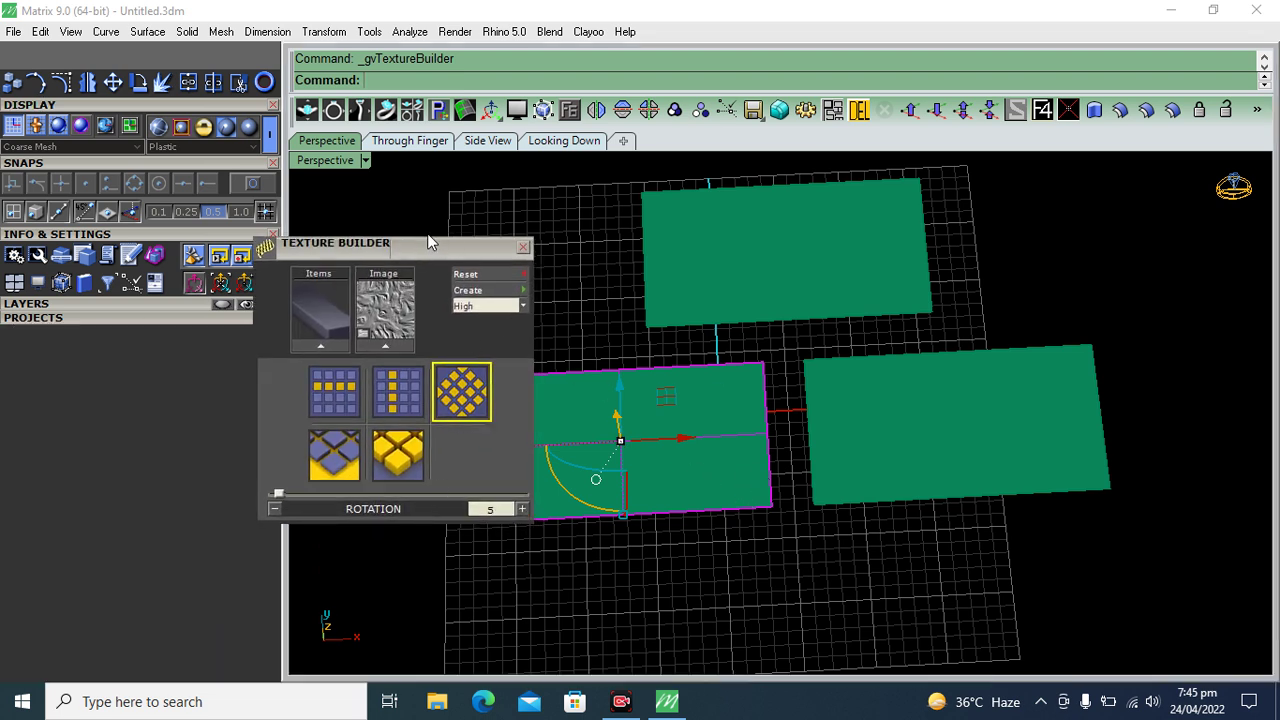
Step: Reselect the lower-left plane and apply the Items displacement texture preview
{"action": "mouse_move", "coordinate": [665, 378]}
{"action": "right_mouse_down"}
{"action": "mouse_move", "coordinate": [810, 467]}
{"action": "mouse_move", "coordinate": [877, 551]}
{"action": "mouse_move", "coordinate": [860, 548]}
{"action": "right_mouse_up"}
{"action": "left_click", "coordinate": [889, 544]}
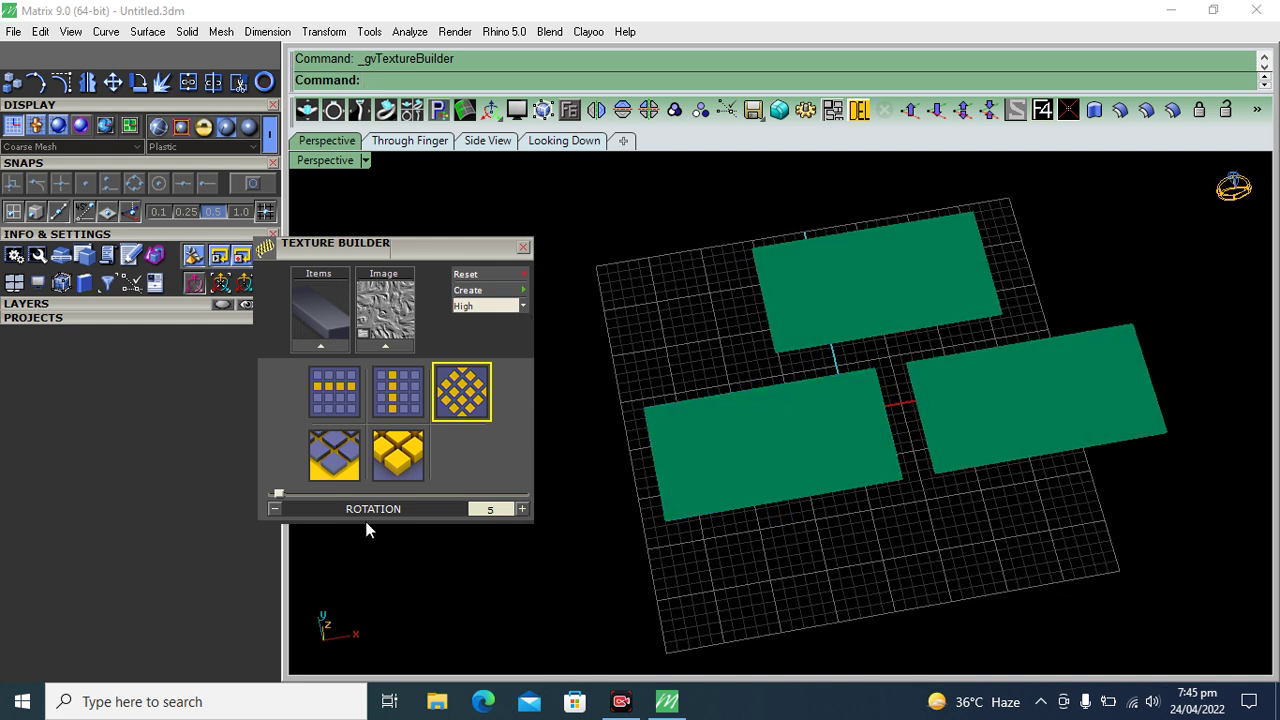
{"action": "left_click", "coordinate": [775, 432]}
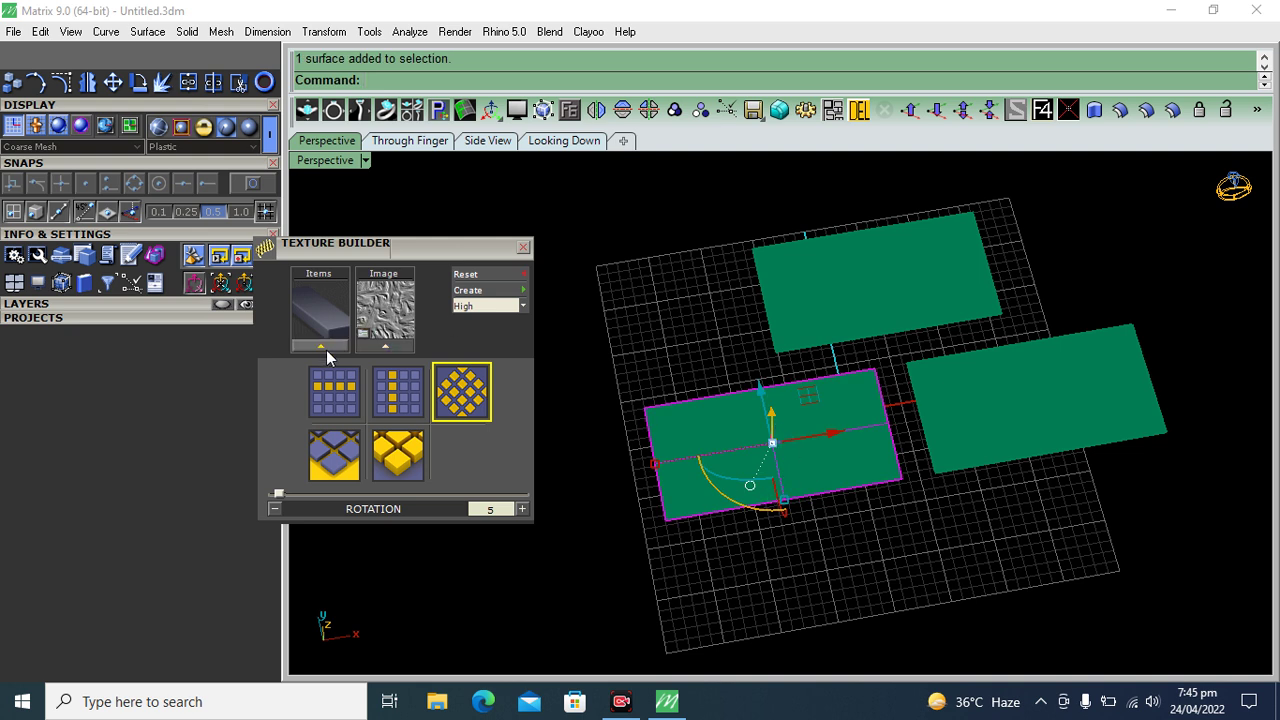
{"action": "left_click", "coordinate": [320, 346]}
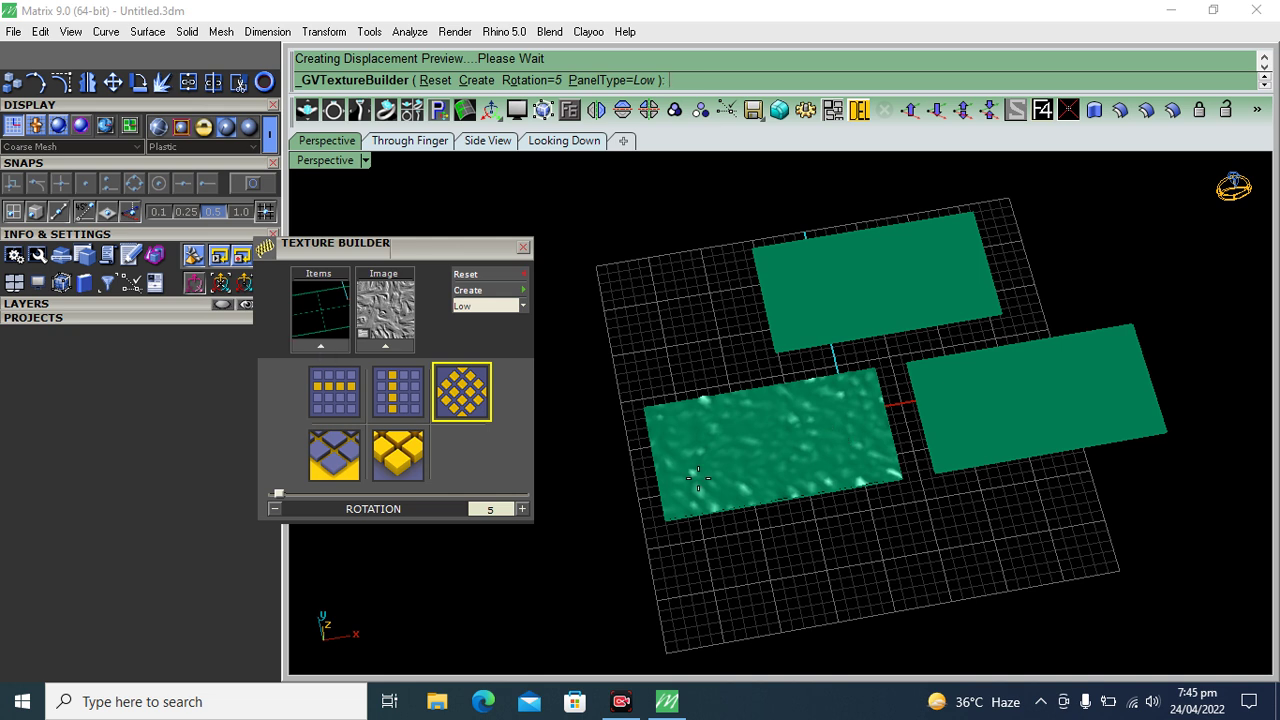
{"action": "scroll", "coordinate": [695, 452], "scroll_direction": "up", "scroll_amount": 3}
{"action": "scroll", "coordinate": [706, 412], "scroll_direction": "up", "scroll_amount": 2}
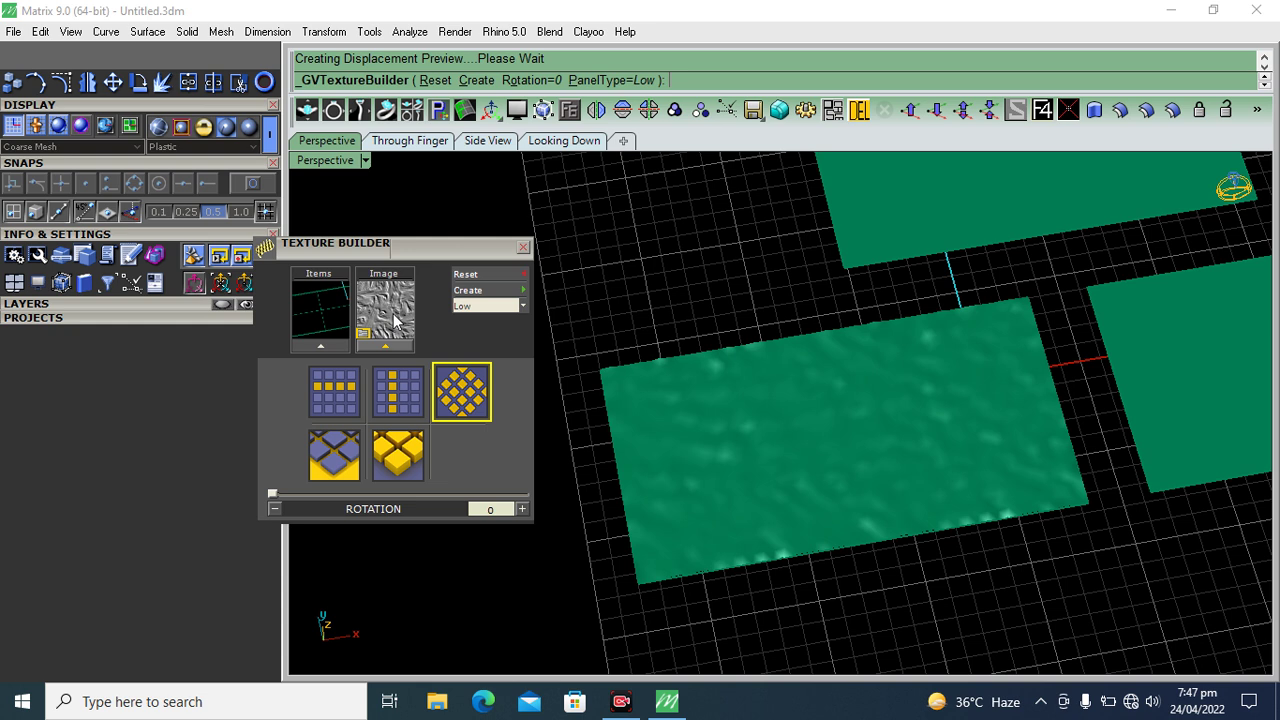
Step: Load snake.jpg as the Texture Builder displacement image
{"action": "left_click", "coordinate": [396, 316]}
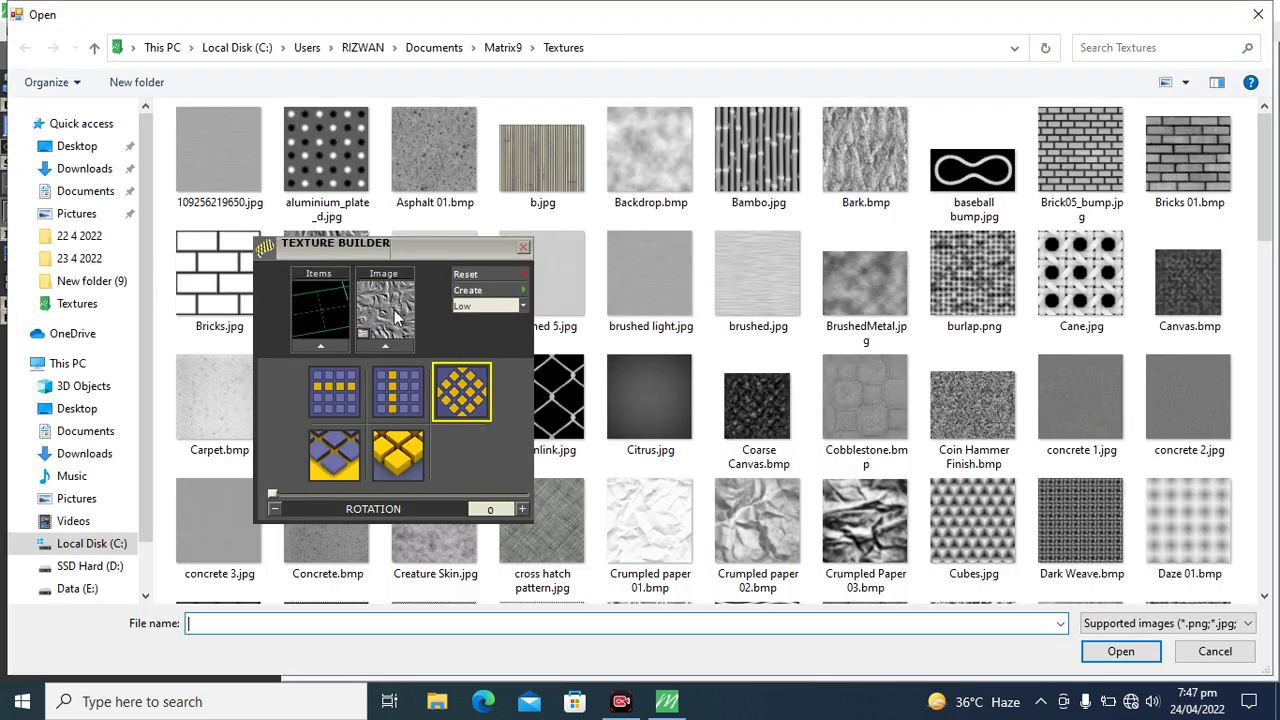
{"action": "scroll", "coordinate": [1039, 387], "scroll_direction": "down", "scroll_amount": 3}
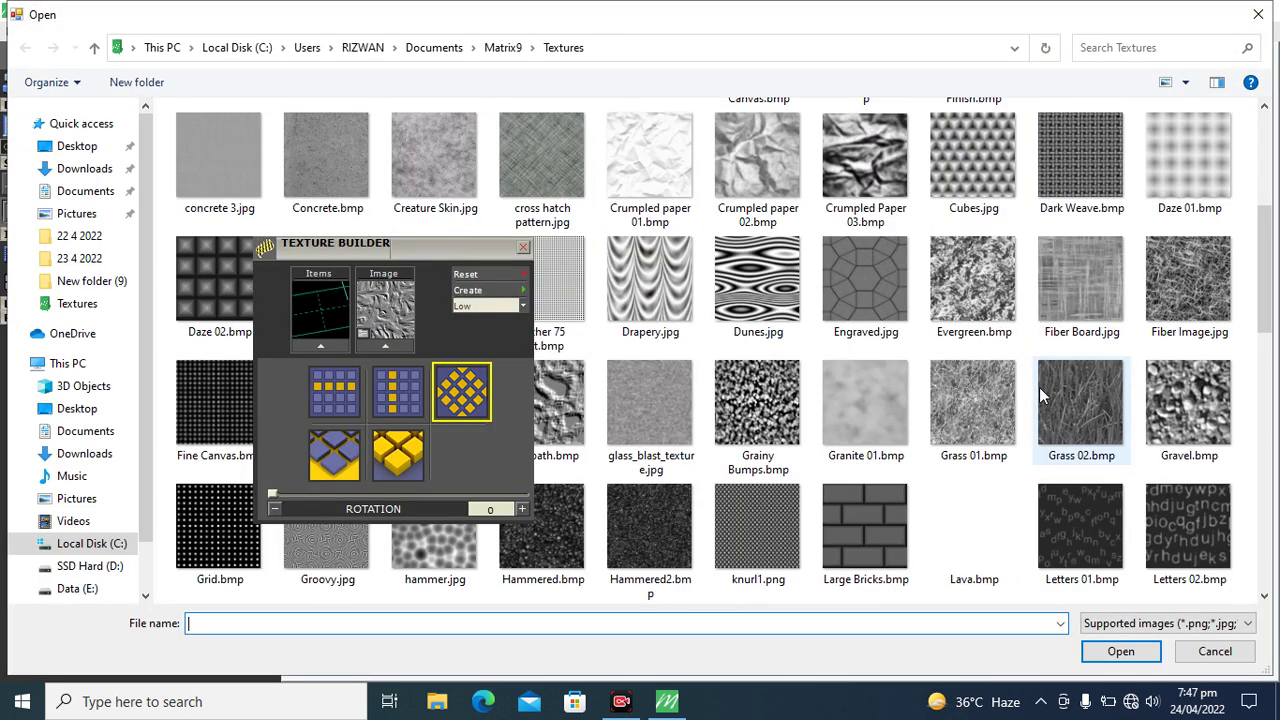
{"action": "scroll", "coordinate": [1040, 395], "scroll_direction": "down", "scroll_amount": 5}
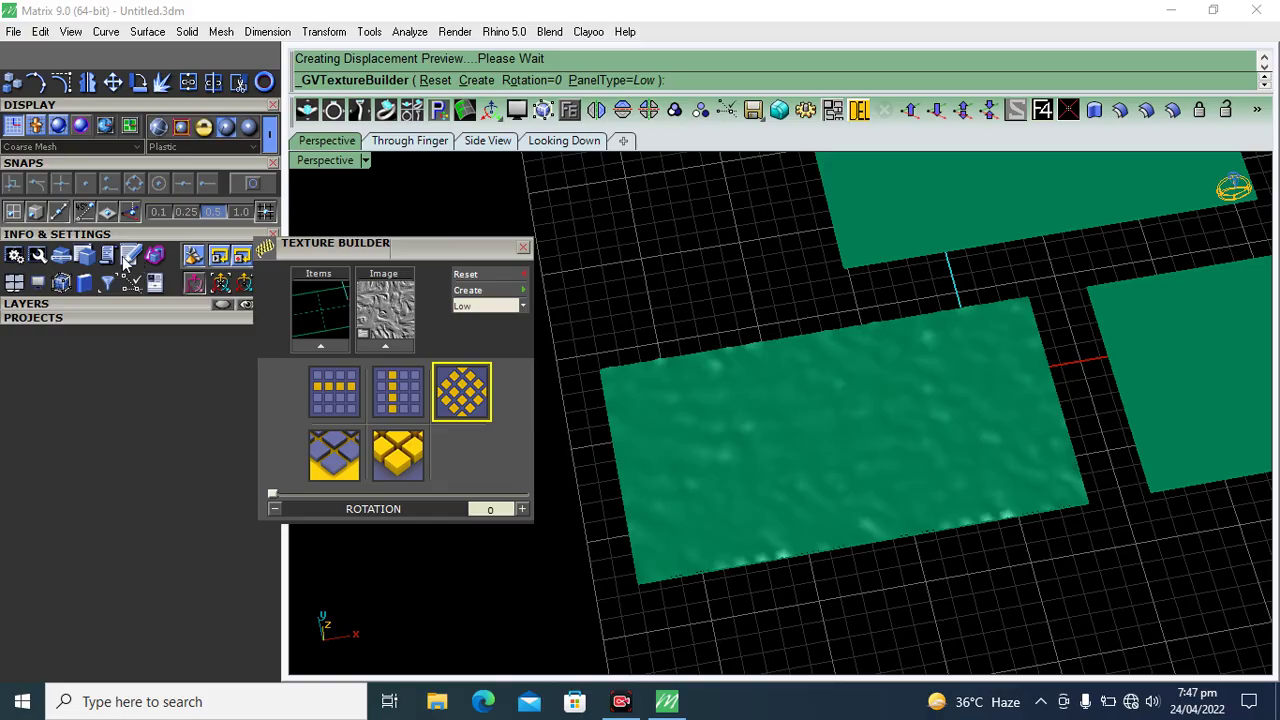
{"action": "left_click_drag", "start_coordinate": [426, 251], "coordinate": [370, 463]}
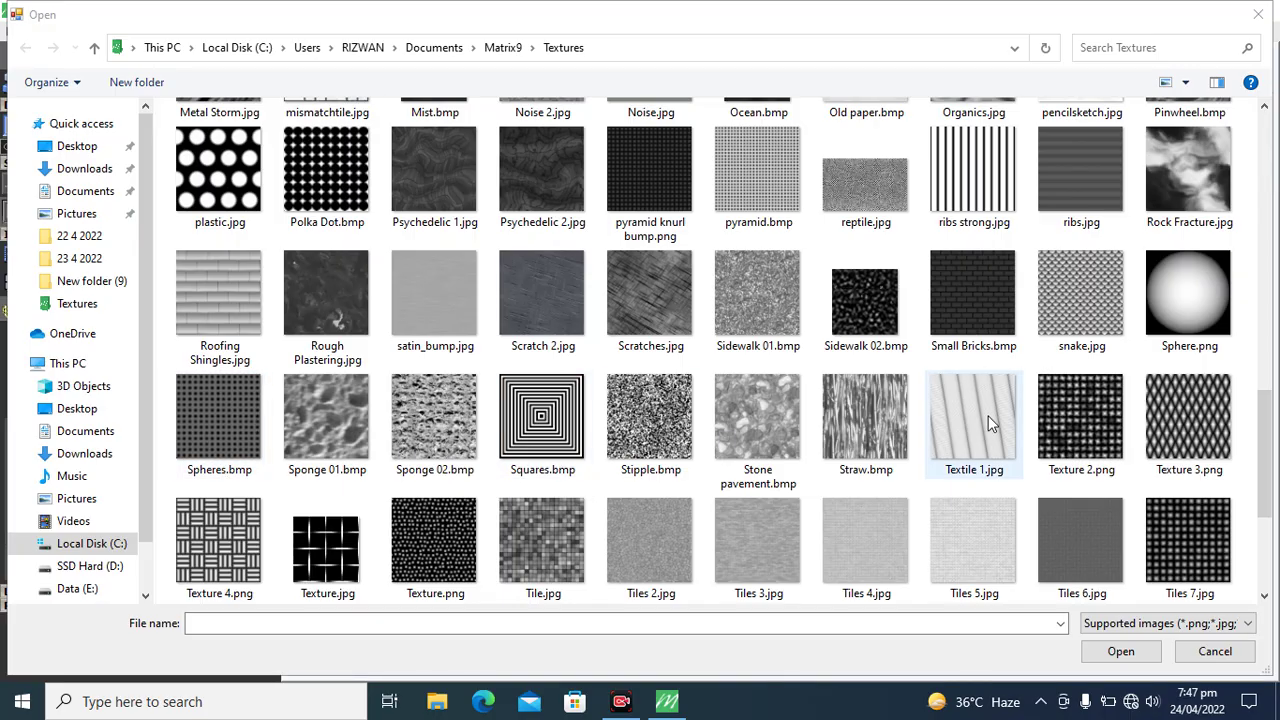
{"action": "left_click", "coordinate": [1078, 297]}
{"action": "double_click", "coordinate": [1077, 335]}
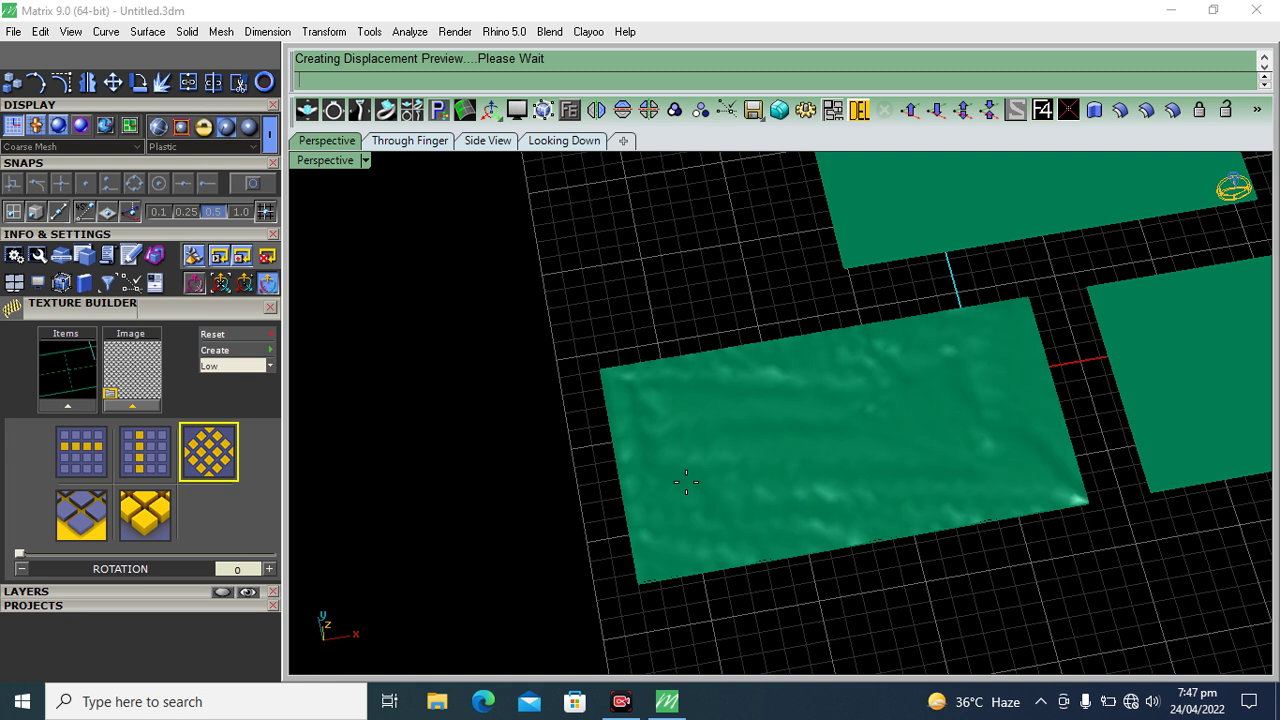
Step: Set the snake displacement detail level to High
{"action": "mouse_move", "coordinate": [765, 437]}
{"action": "right_mouse_down"}
{"action": "mouse_move", "coordinate": [908, 491]}
{"action": "mouse_move", "coordinate": [903, 517]}
{"action": "mouse_move", "coordinate": [903, 463]}
{"action": "right_mouse_up"}
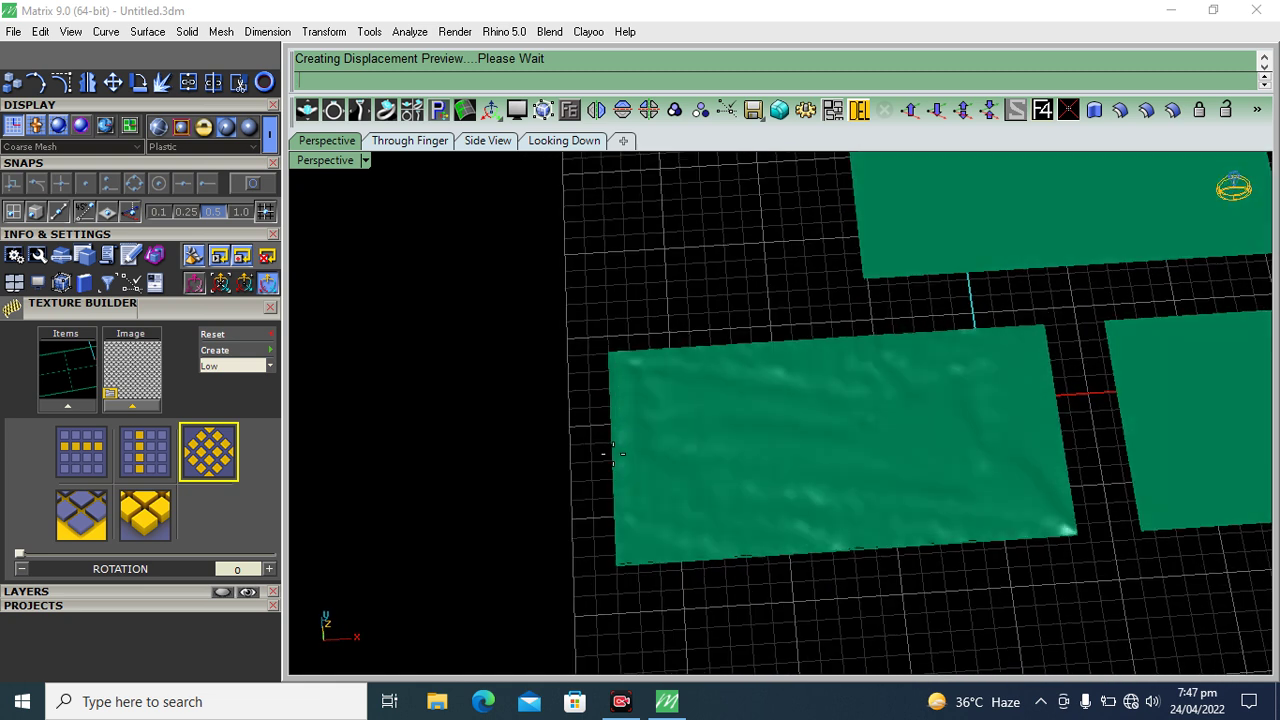
{"action": "scroll", "coordinate": [608, 437], "scroll_direction": "up", "scroll_amount": 3}
{"action": "scroll", "coordinate": [608, 437], "scroll_direction": "up", "scroll_amount": 2}
{"action": "scroll", "coordinate": [880, 400], "scroll_direction": "down", "scroll_amount": 5}
{"action": "mouse_move", "coordinate": [880, 400]}
{"action": "right_mouse_down"}
{"action": "mouse_move", "coordinate": [882, 480]}
{"action": "mouse_move", "coordinate": [880, 406]}
{"action": "mouse_move", "coordinate": [894, 374]}
{"action": "mouse_move", "coordinate": [890, 410]}
{"action": "right_mouse_up"}
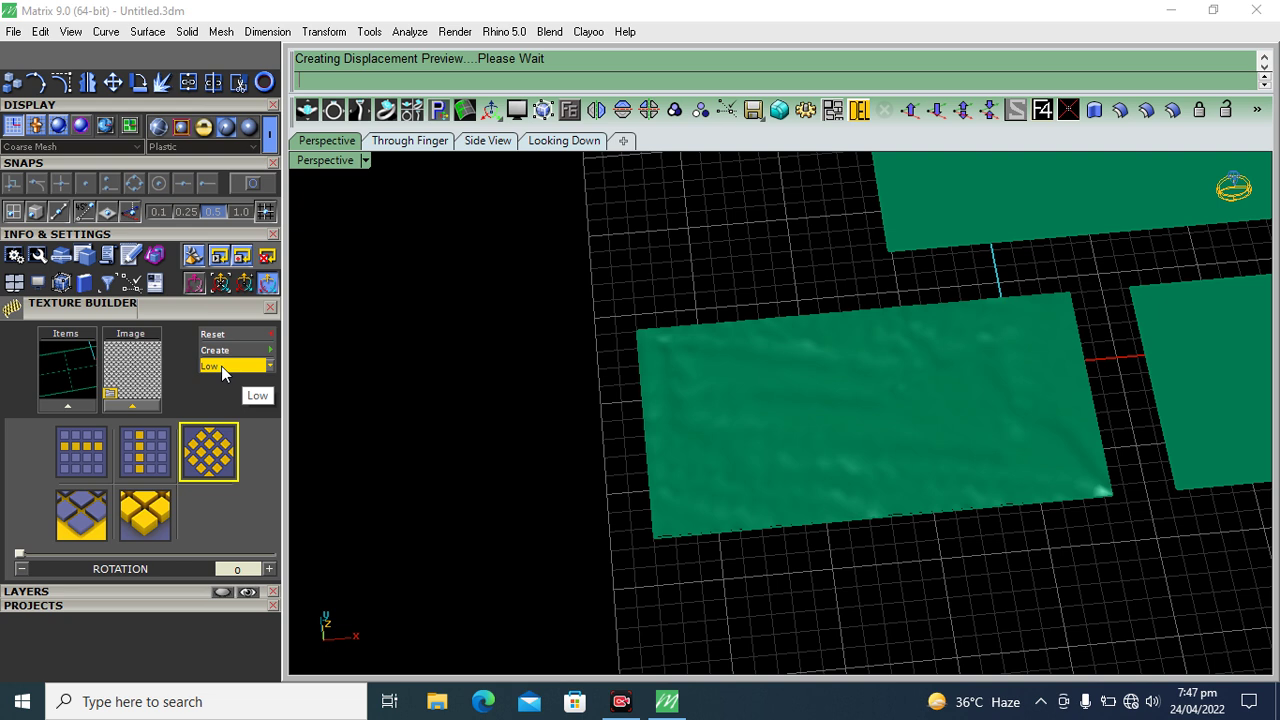
{"action": "left_click", "coordinate": [271, 370]}
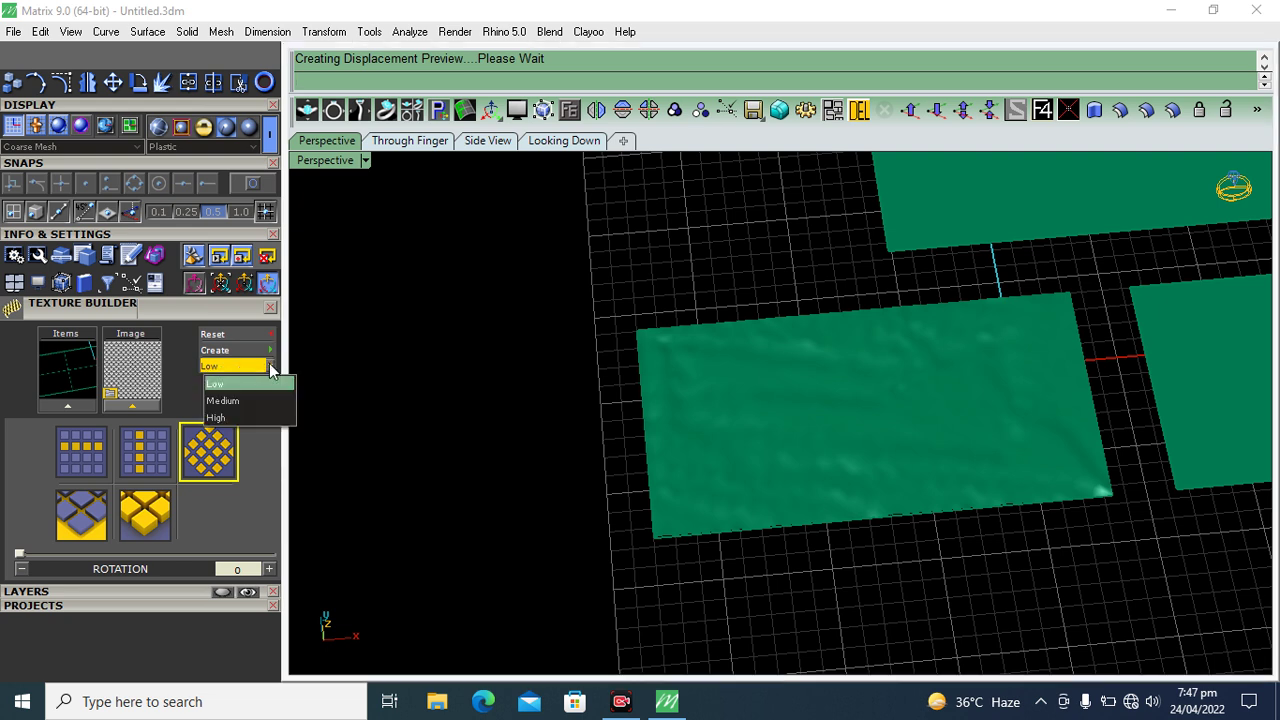
{"action": "left_click", "coordinate": [221, 418]}
Step: Inspect the High-detail scaly relief from several angles, then select the horizontal tiling setting
{"action": "scroll", "coordinate": [858, 455], "scroll_direction": "up", "scroll_amount": 2}
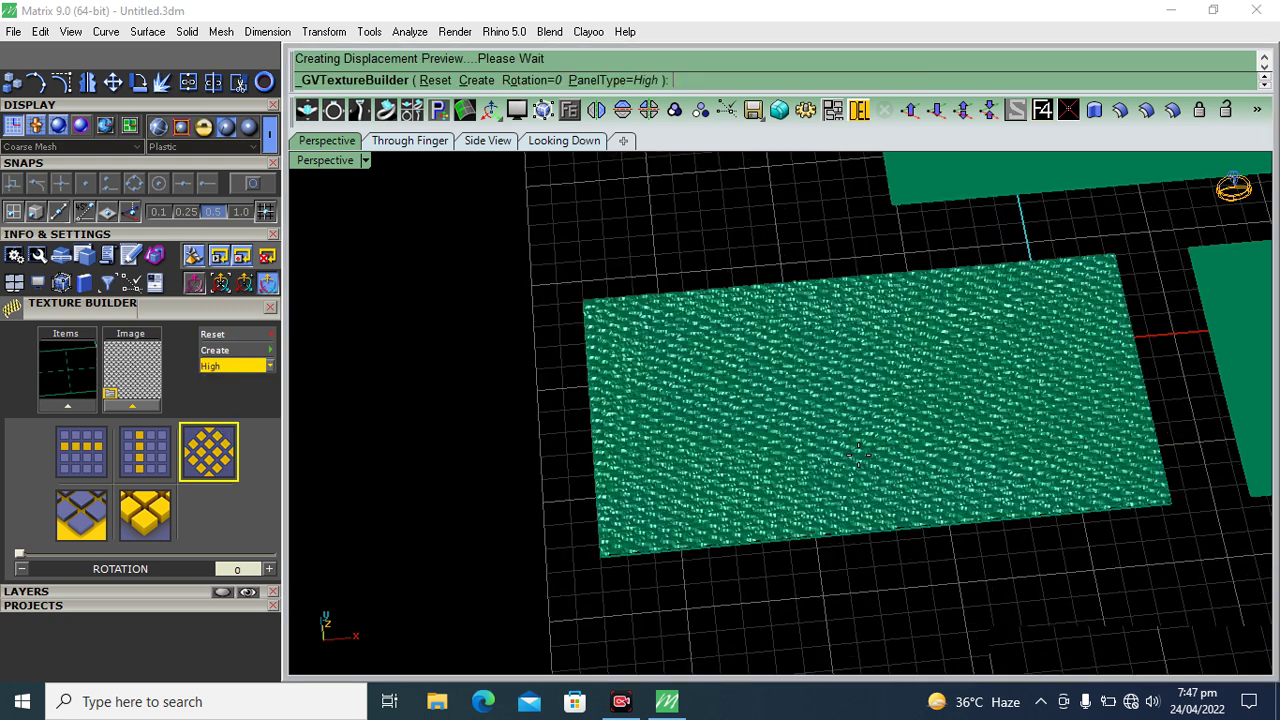
{"action": "scroll", "coordinate": [858, 455], "scroll_direction": "up", "scroll_amount": 2}
{"action": "scroll", "coordinate": [858, 455], "scroll_direction": "down", "scroll_amount": 3}
{"action": "mouse_move", "coordinate": [835, 470]}
{"action": "right_mouse_down"}
{"action": "mouse_move", "coordinate": [817, 491]}
{"action": "mouse_move", "coordinate": [818, 522]}
{"action": "right_mouse_up"}
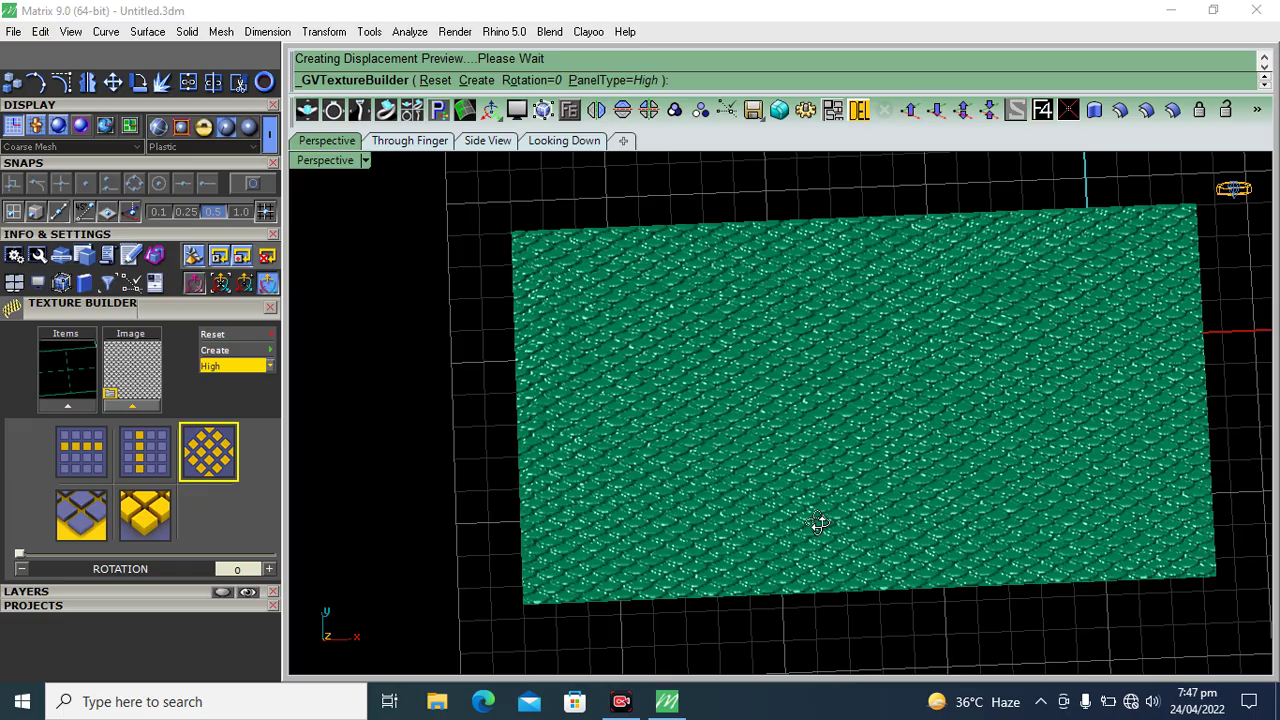
{"action": "scroll", "coordinate": [818, 522], "scroll_direction": "up", "scroll_amount": 1}
{"action": "scroll", "coordinate": [818, 522], "scroll_direction": "up", "scroll_amount": 3}
{"action": "scroll", "coordinate": [789, 451], "scroll_direction": "down", "scroll_amount": 4}
{"action": "right_click_drag", "start_coordinate": [789, 451], "coordinate": [797, 402]}
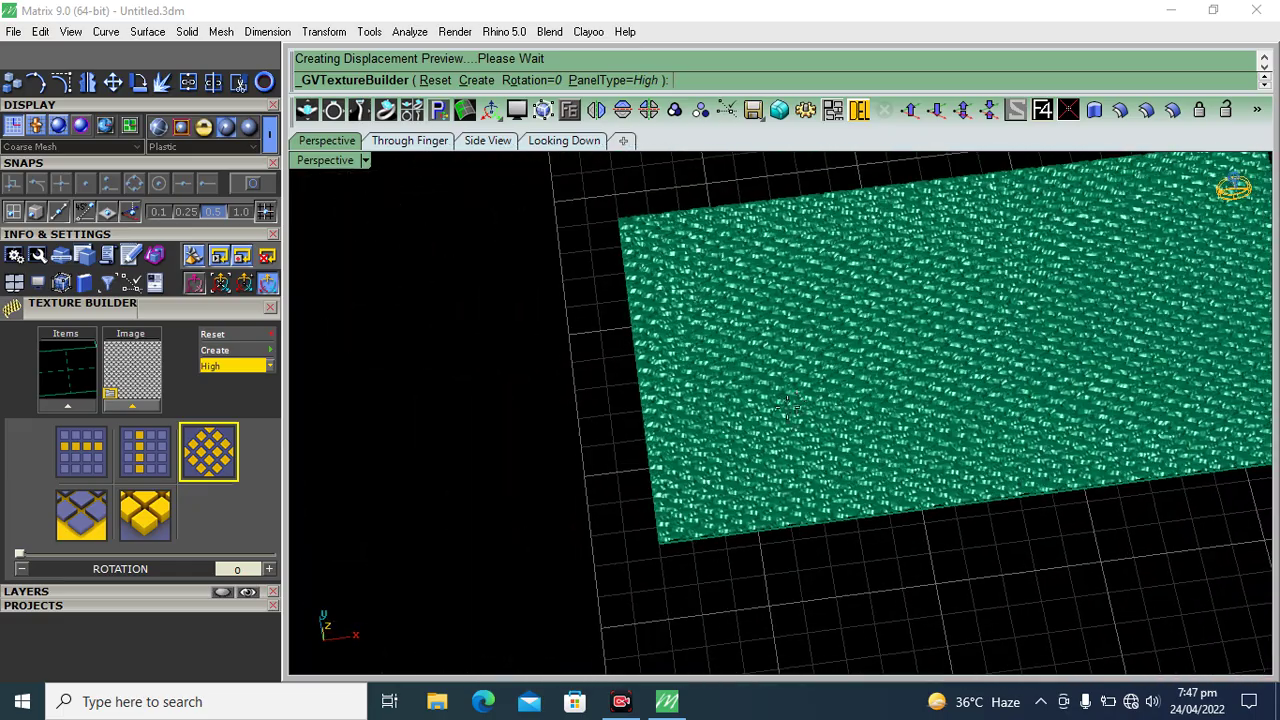
{"action": "scroll", "coordinate": [797, 402], "scroll_direction": "up", "scroll_amount": 2}
{"action": "scroll", "coordinate": [789, 458], "scroll_direction": "down", "scroll_amount": 3}
{"action": "right_click_drag", "start_coordinate": [789, 455], "coordinate": [760, 460]}
{"action": "scroll", "coordinate": [760, 460], "scroll_direction": "down", "scroll_amount": 2}
{"action": "left_click", "coordinate": [81, 449]}
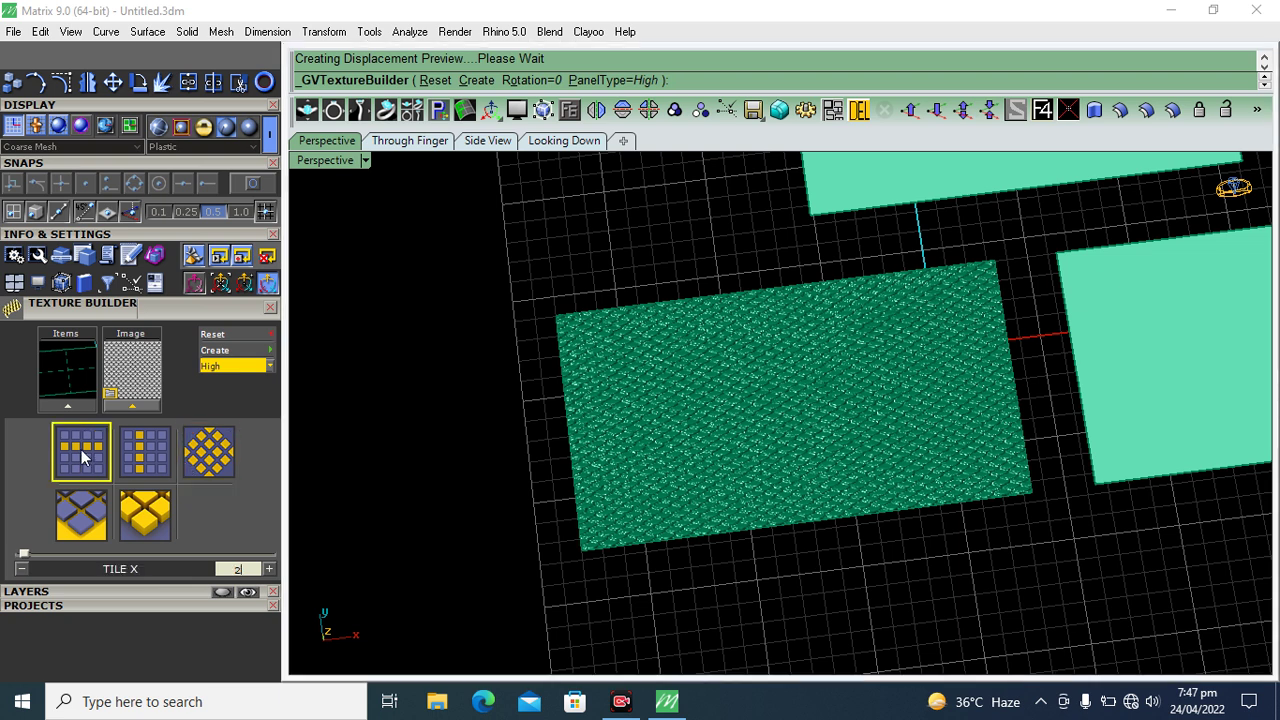
Step: Collapse the projects section and adjust Tile X, finally reducing it to 1
{"action": "left_click", "coordinate": [273, 605]}
{"action": "left_click", "coordinate": [269, 569]}
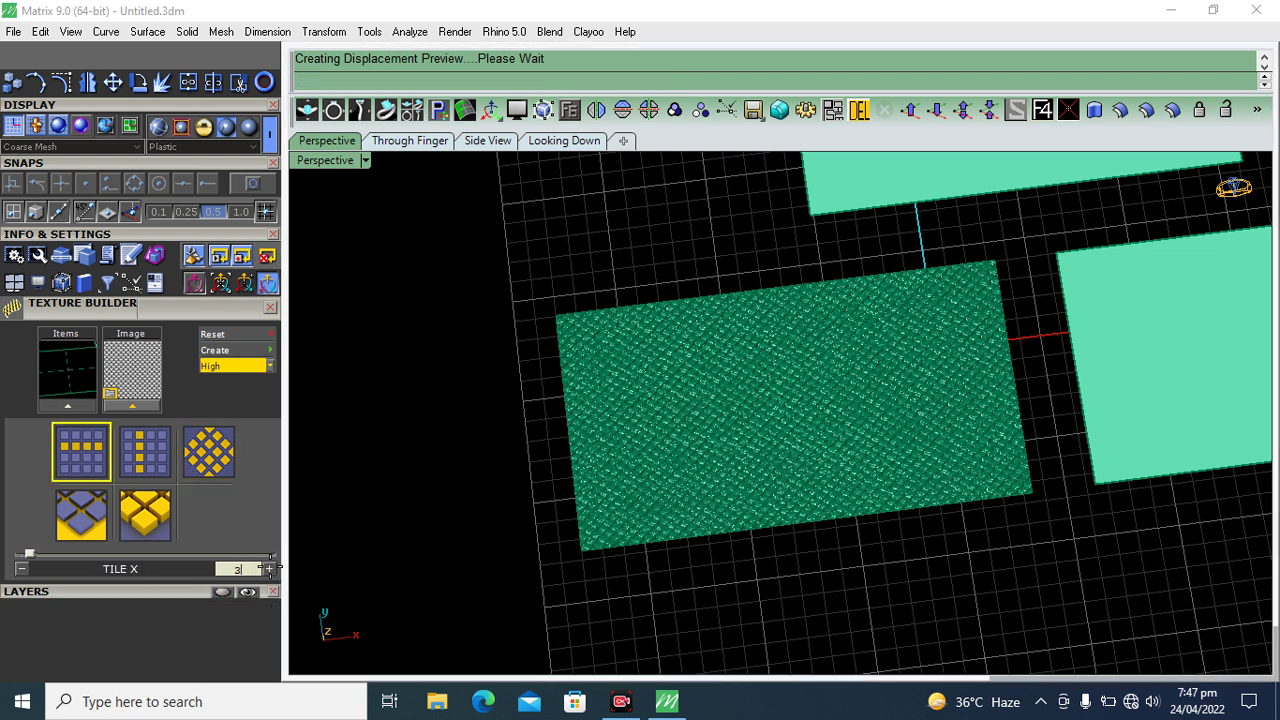
{"action": "scroll", "coordinate": [694, 488], "scroll_direction": "up", "scroll_amount": 3}
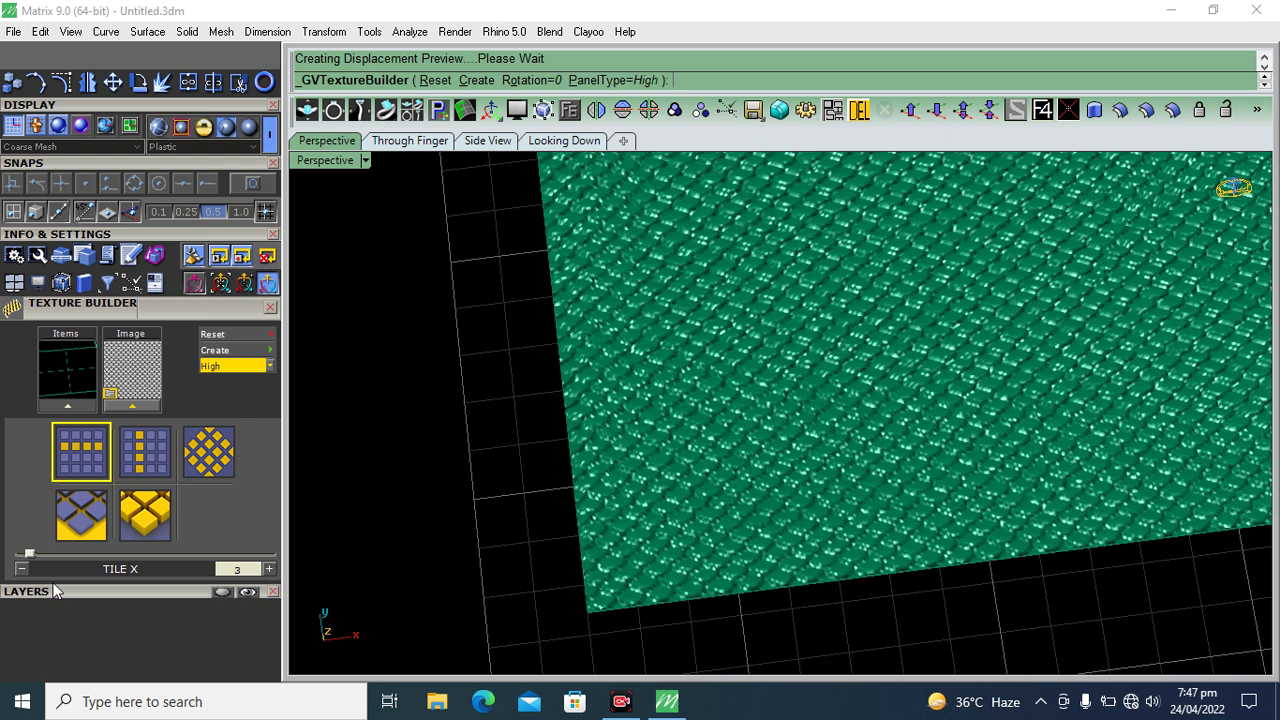
{"action": "left_click", "coordinate": [22, 569]}
{"action": "left_click", "coordinate": [22, 569]}
{"action": "scroll", "coordinate": [771, 523], "scroll_direction": "down", "scroll_amount": 3}
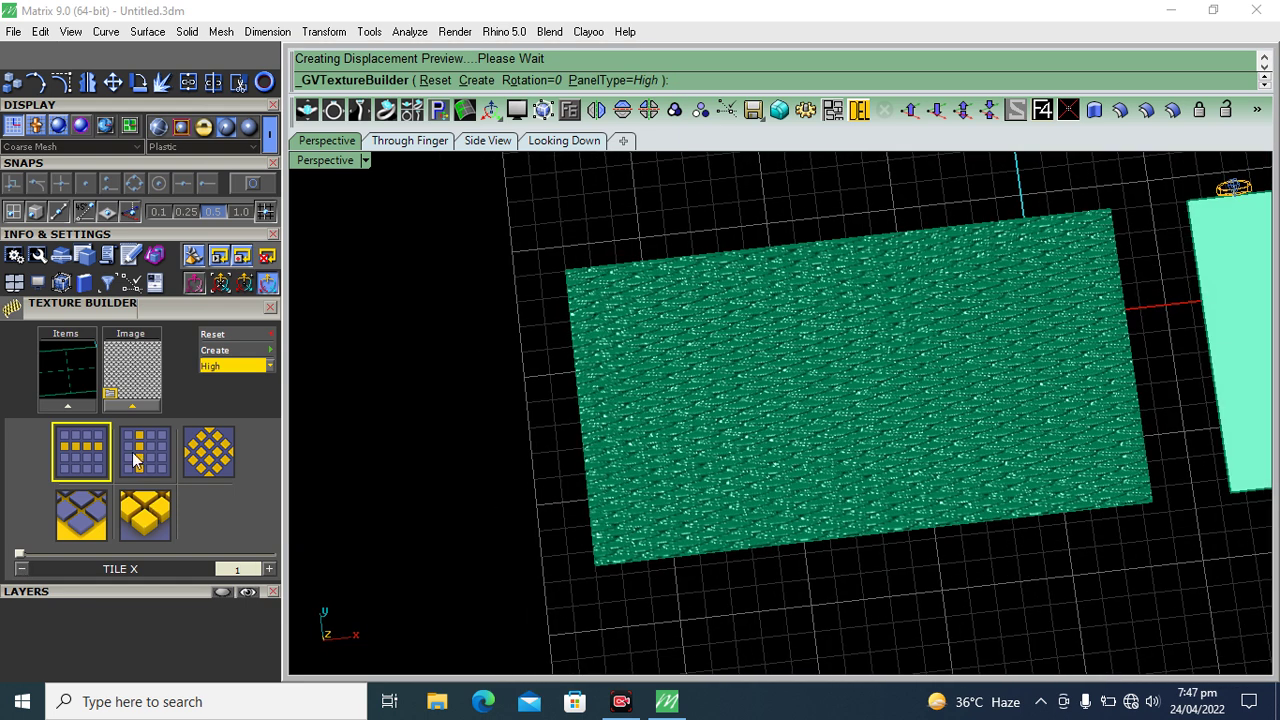
Step: Raise Tile Y to 3 and orbit to inspect the denser relief
{"action": "left_click", "coordinate": [138, 460]}
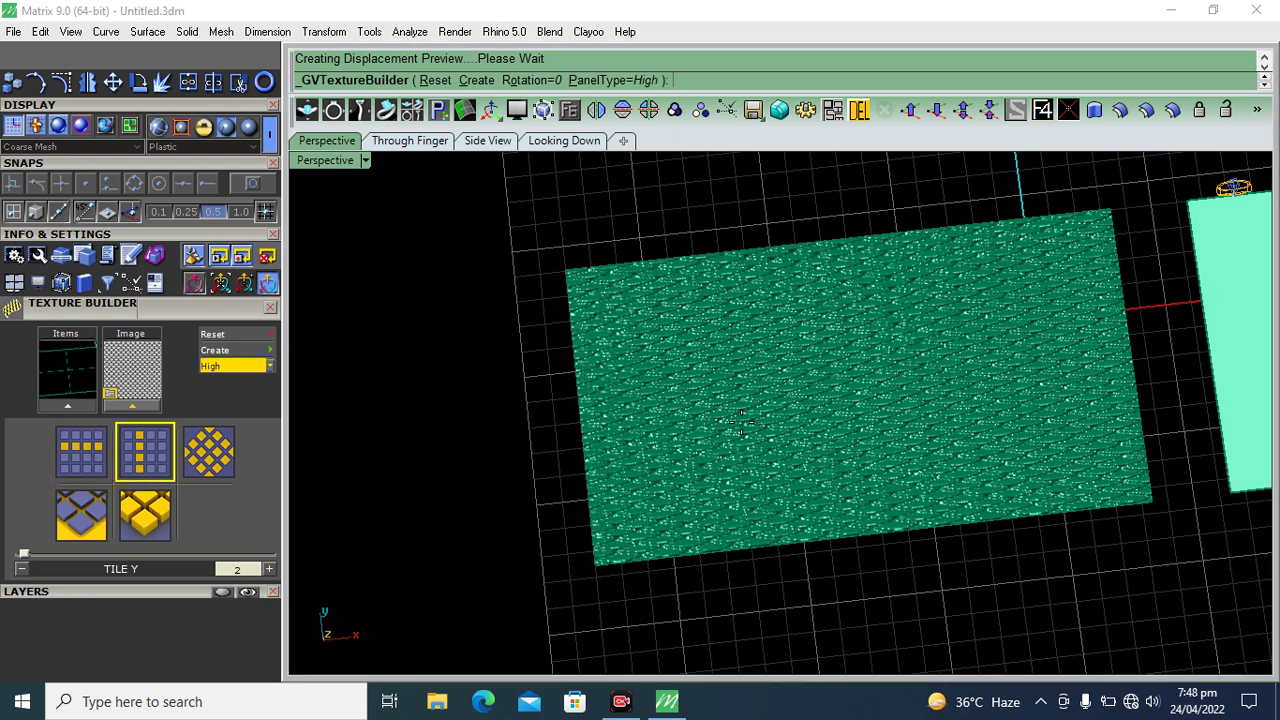
{"action": "scroll", "coordinate": [752, 464], "scroll_direction": "up", "scroll_amount": 1}
{"action": "scroll", "coordinate": [750, 458], "scroll_direction": "up", "scroll_amount": 1}
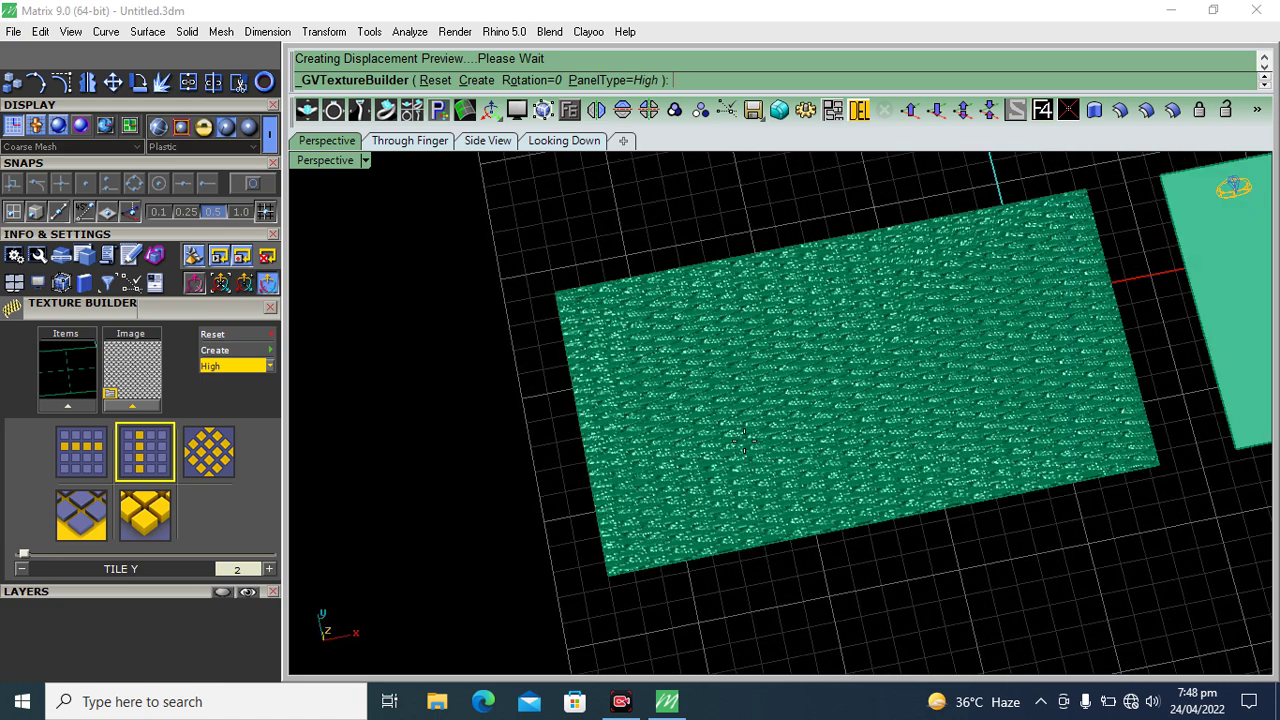
{"action": "scroll", "coordinate": [746, 446], "scroll_direction": "up", "scroll_amount": 2}
{"action": "scroll", "coordinate": [744, 438], "scroll_direction": "down", "scroll_amount": 3}
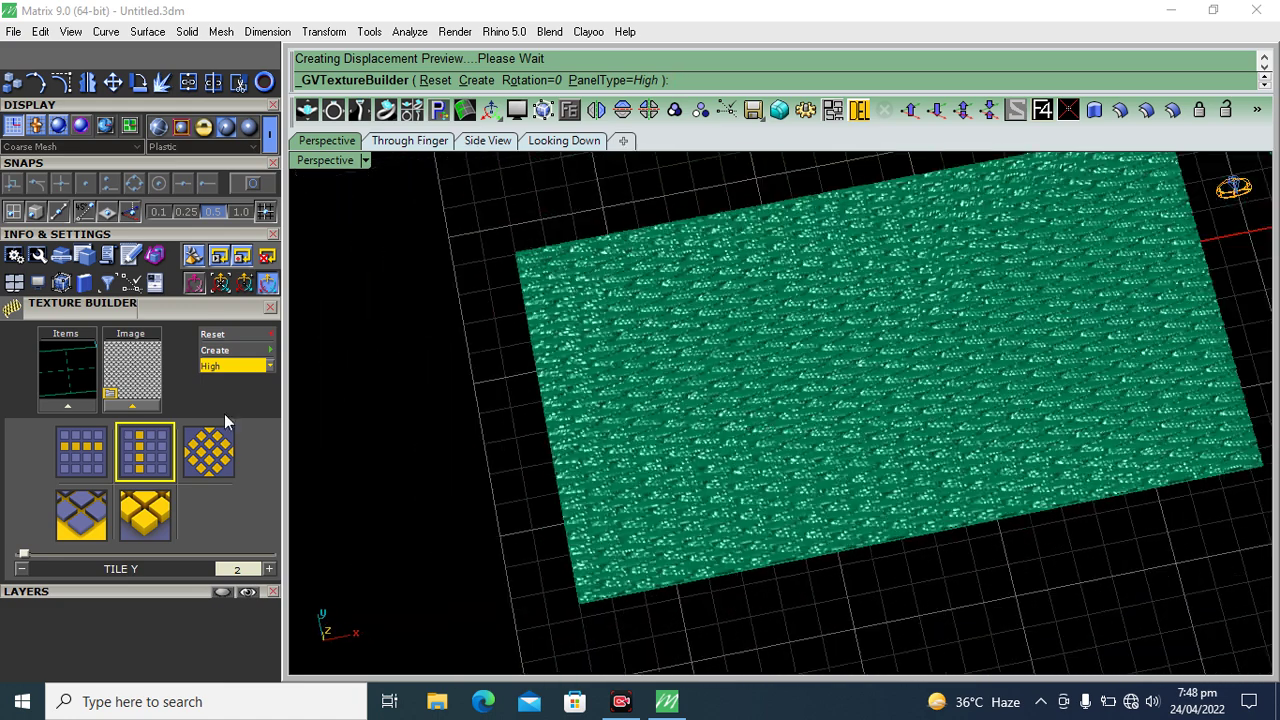
{"action": "left_click", "coordinate": [269, 569]}
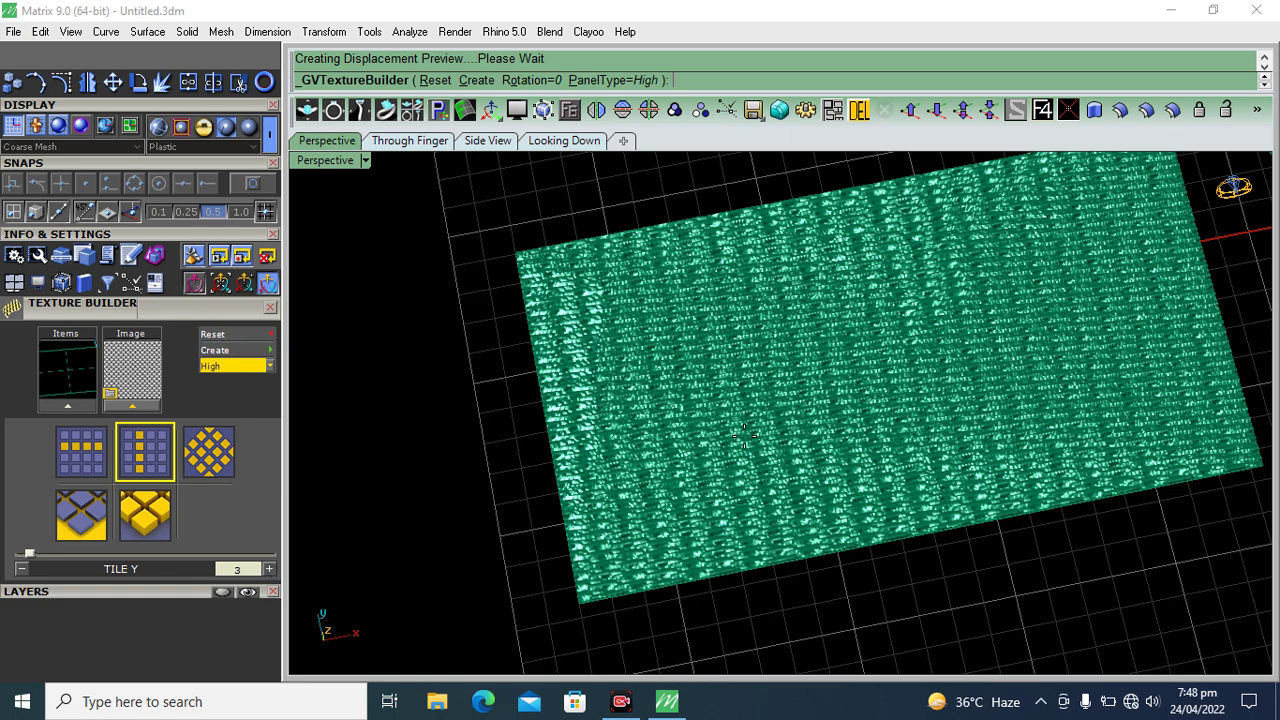
{"action": "mouse_move", "coordinate": [712, 492]}
{"action": "right_mouse_down"}
{"action": "mouse_move", "coordinate": [703, 417]}
{"action": "mouse_move", "coordinate": [666, 503]}
{"action": "mouse_move", "coordinate": [692, 499]}
{"action": "right_mouse_up"}
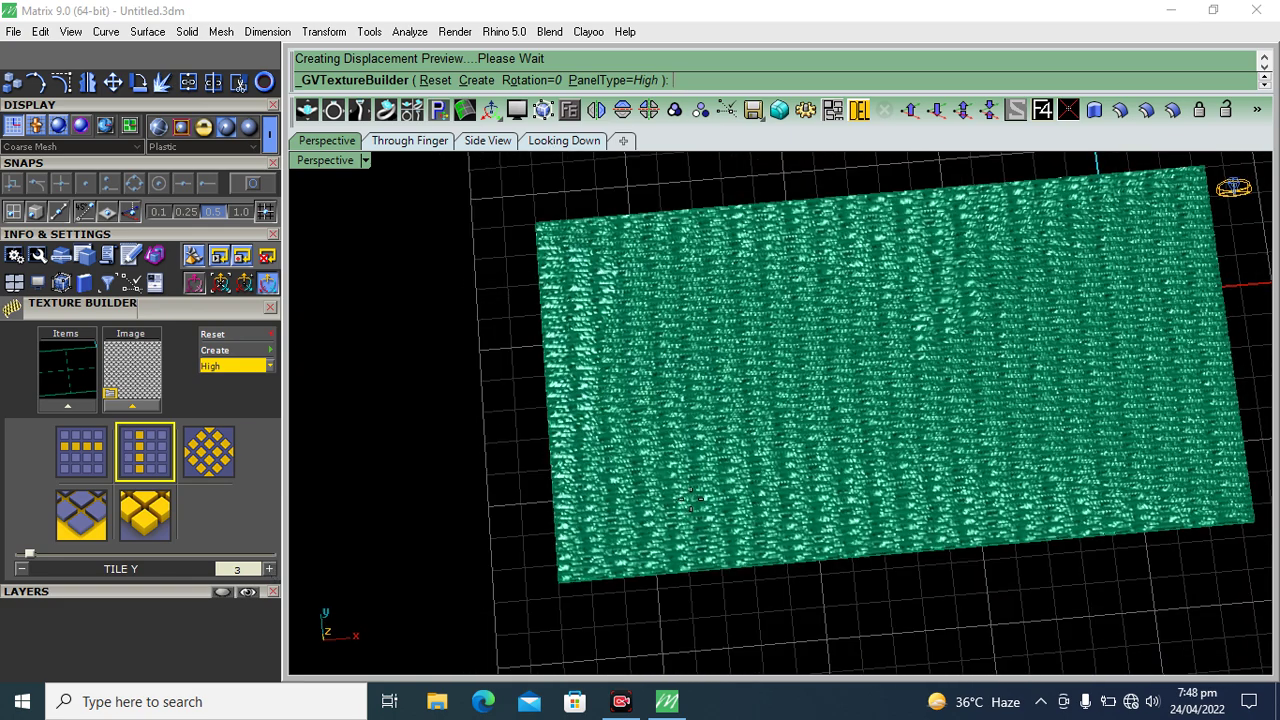
{"action": "mouse_move", "coordinate": [683, 362]}
{"action": "right_mouse_down"}
{"action": "mouse_move", "coordinate": [771, 434]}
{"action": "mouse_move", "coordinate": [751, 340]}
{"action": "right_mouse_up"}
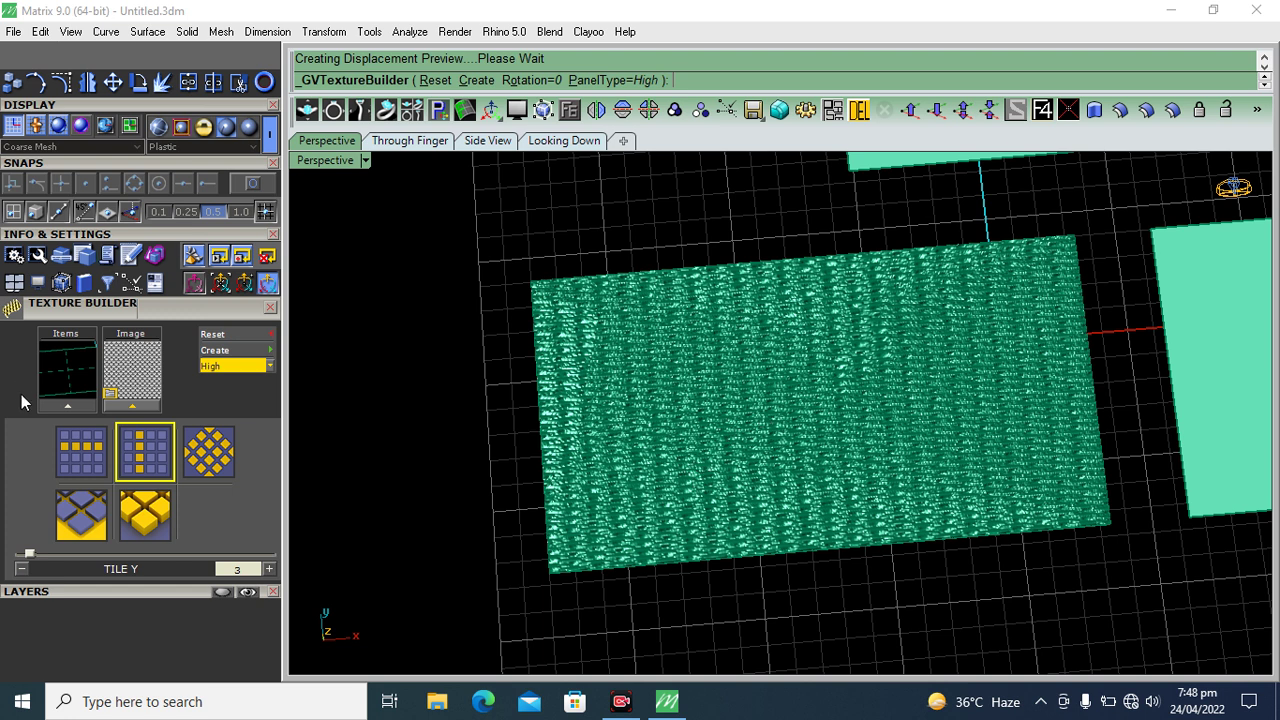
Step: Load Texture 4.png from the Textures folder as the displacement image
{"action": "left_click", "coordinate": [125, 365]}
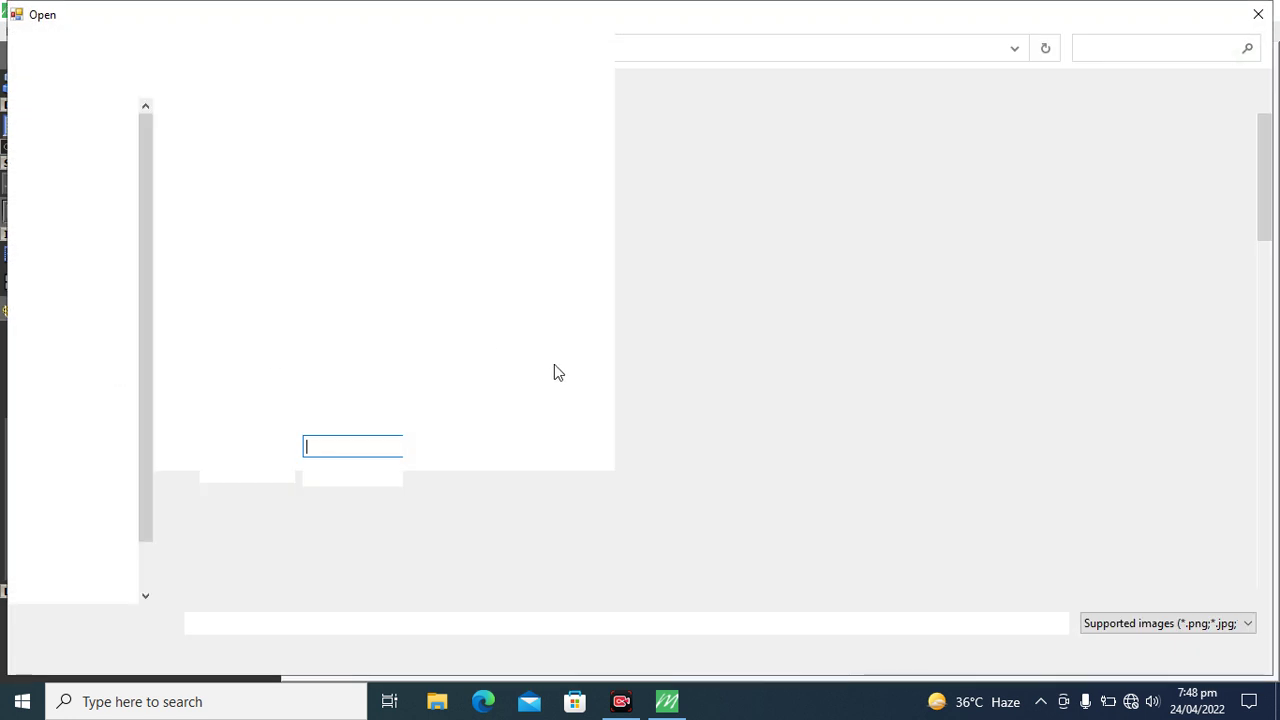
{"action": "scroll", "coordinate": [860, 480], "scroll_direction": "down", "scroll_amount": 3}
{"action": "scroll", "coordinate": [855, 445], "scroll_direction": "down", "scroll_amount": 2}
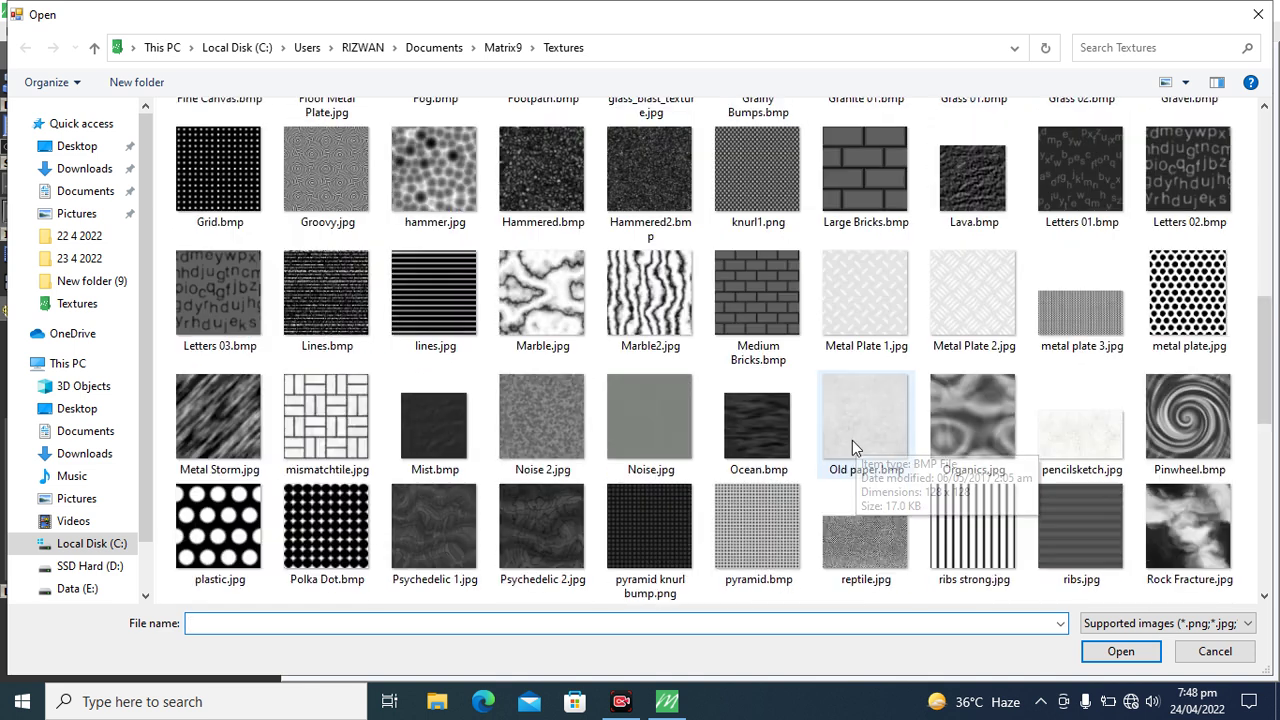
{"action": "mouse_move", "coordinate": [757, 527]}
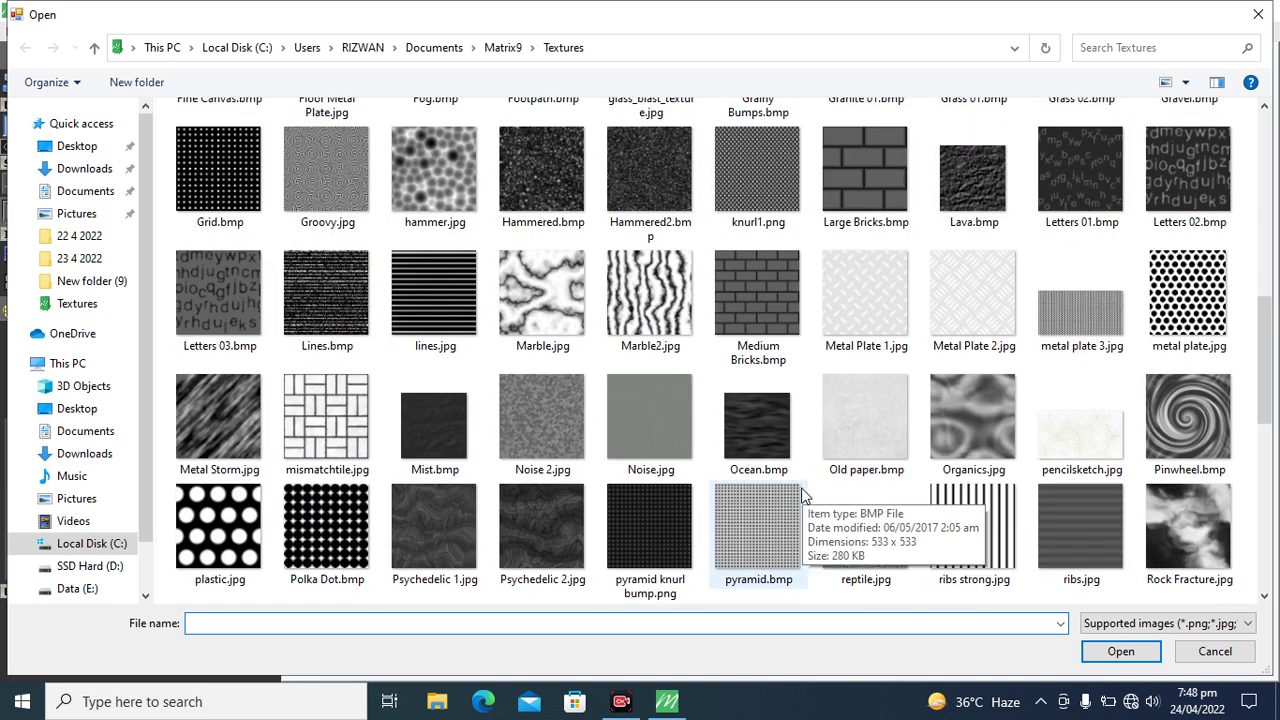
{"action": "scroll", "coordinate": [800, 497], "scroll_direction": "down", "scroll_amount": 5}
{"action": "left_click", "coordinate": [224, 512]}
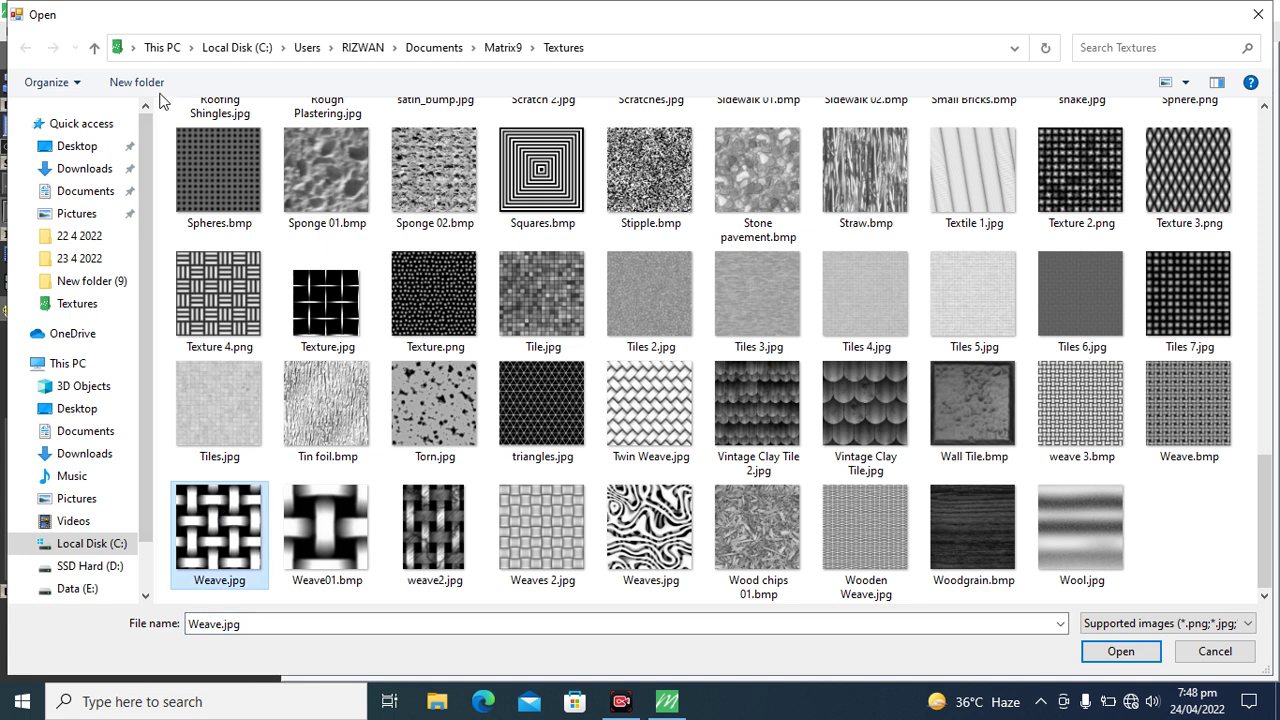
{"action": "left_click", "coordinate": [233, 290]}
{"action": "double_click", "coordinate": [233, 290]}
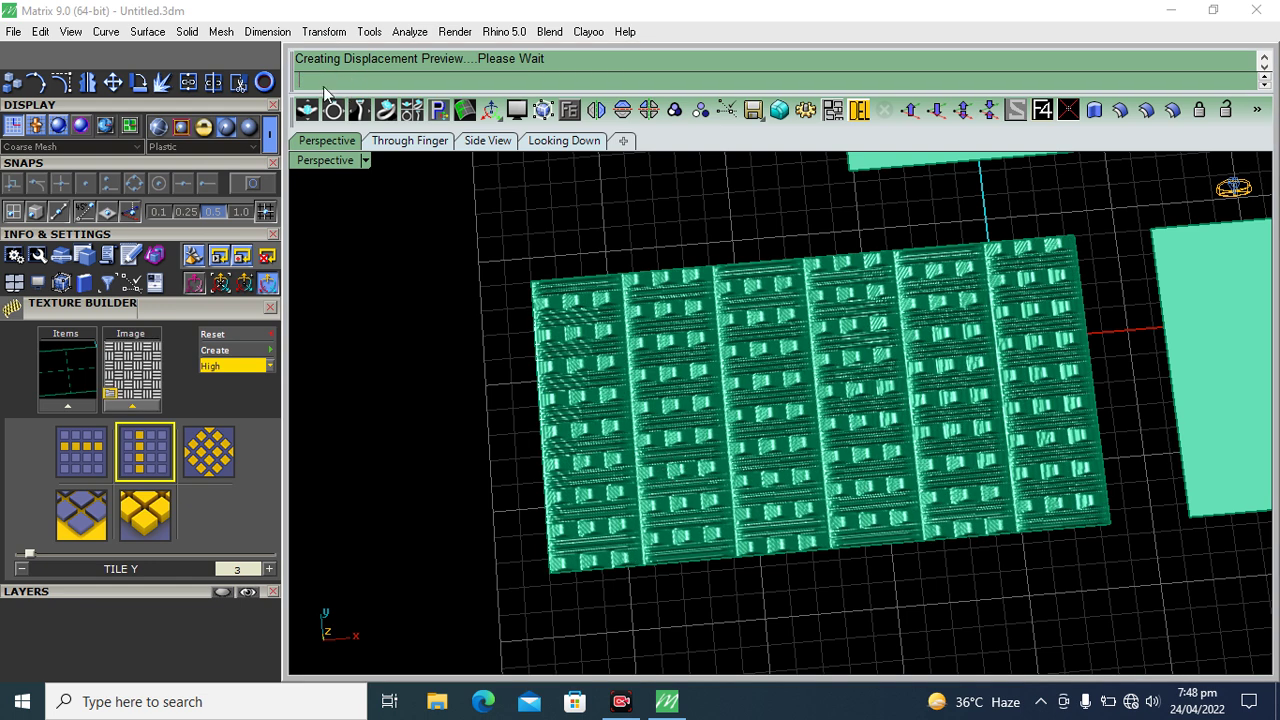
Step: Set the Texture 4 displacement to Tile Y 4 and Tile X 2
{"action": "right_click_drag", "start_coordinate": [637, 452], "coordinate": [638, 510]}
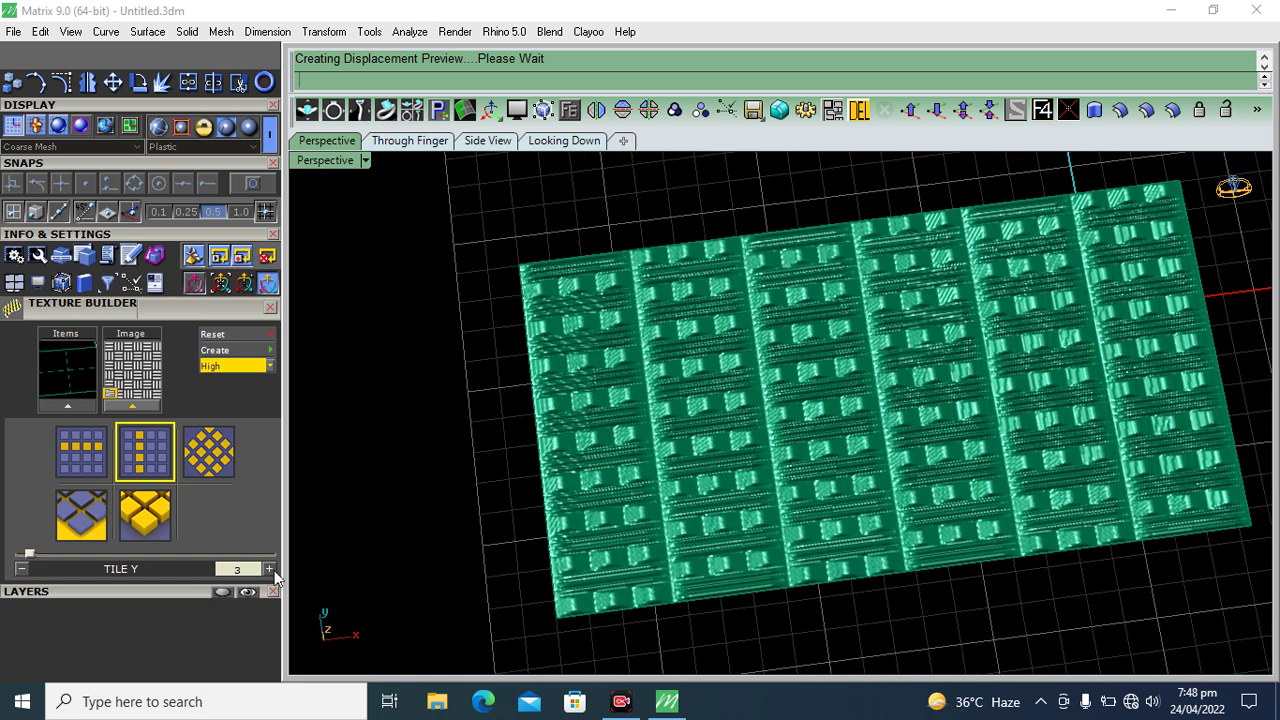
{"action": "left_click", "coordinate": [268, 570]}
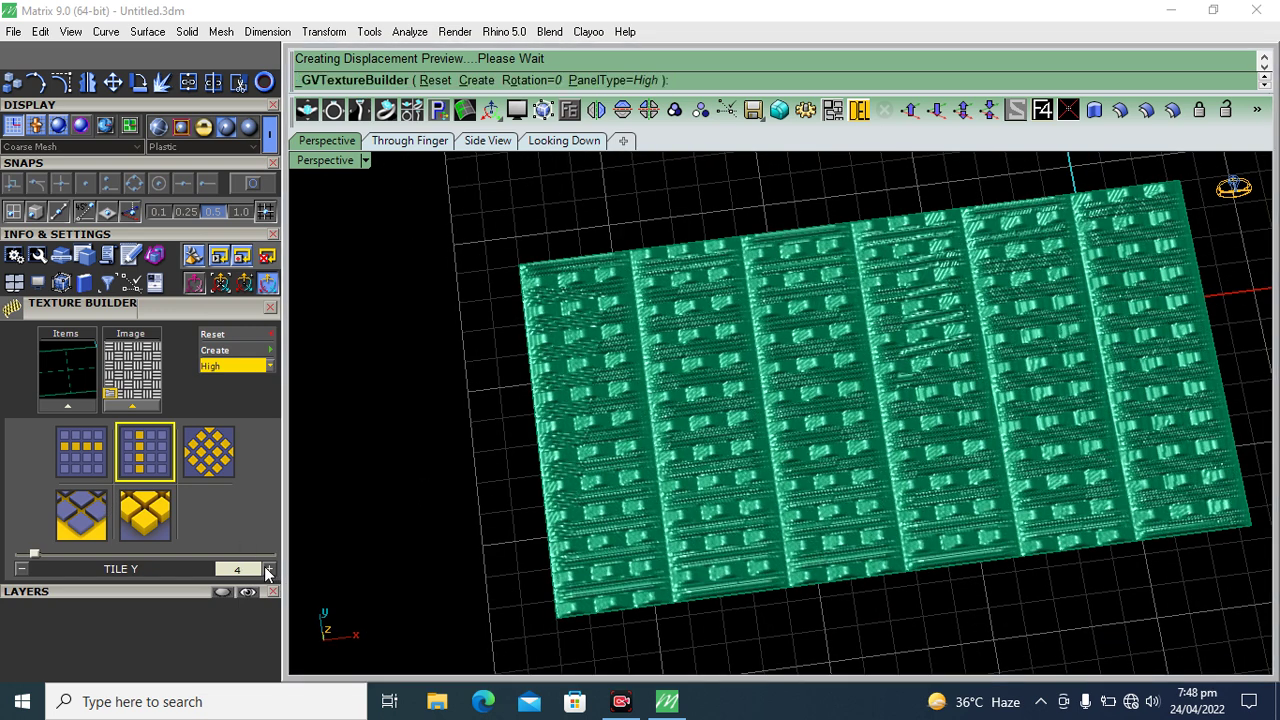
{"action": "left_click", "coordinate": [67, 465]}
{"action": "left_click", "coordinate": [268, 570]}
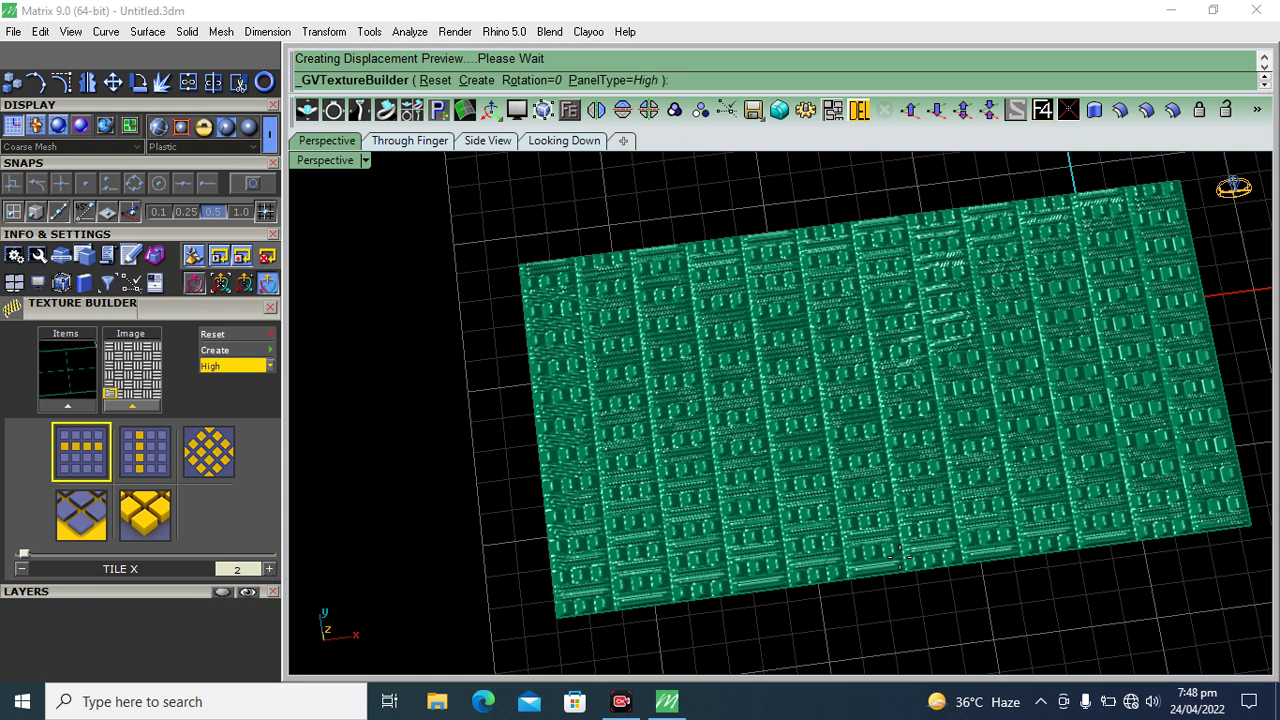
{"action": "scroll", "coordinate": [900, 480], "scroll_direction": "up", "scroll_amount": 2}
{"action": "scroll", "coordinate": [860, 488], "scroll_direction": "up", "scroll_amount": 3}
{"action": "scroll", "coordinate": [808, 491], "scroll_direction": "up", "scroll_amount": 3}
{"action": "scroll", "coordinate": [740, 470], "scroll_direction": "up", "scroll_amount": 3}
{"action": "mouse_move", "coordinate": [735, 463]}
{"action": "right_mouse_down"}
{"action": "mouse_move", "coordinate": [785, 492]}
{"action": "mouse_move", "coordinate": [683, 497]}
{"action": "right_mouse_up"}
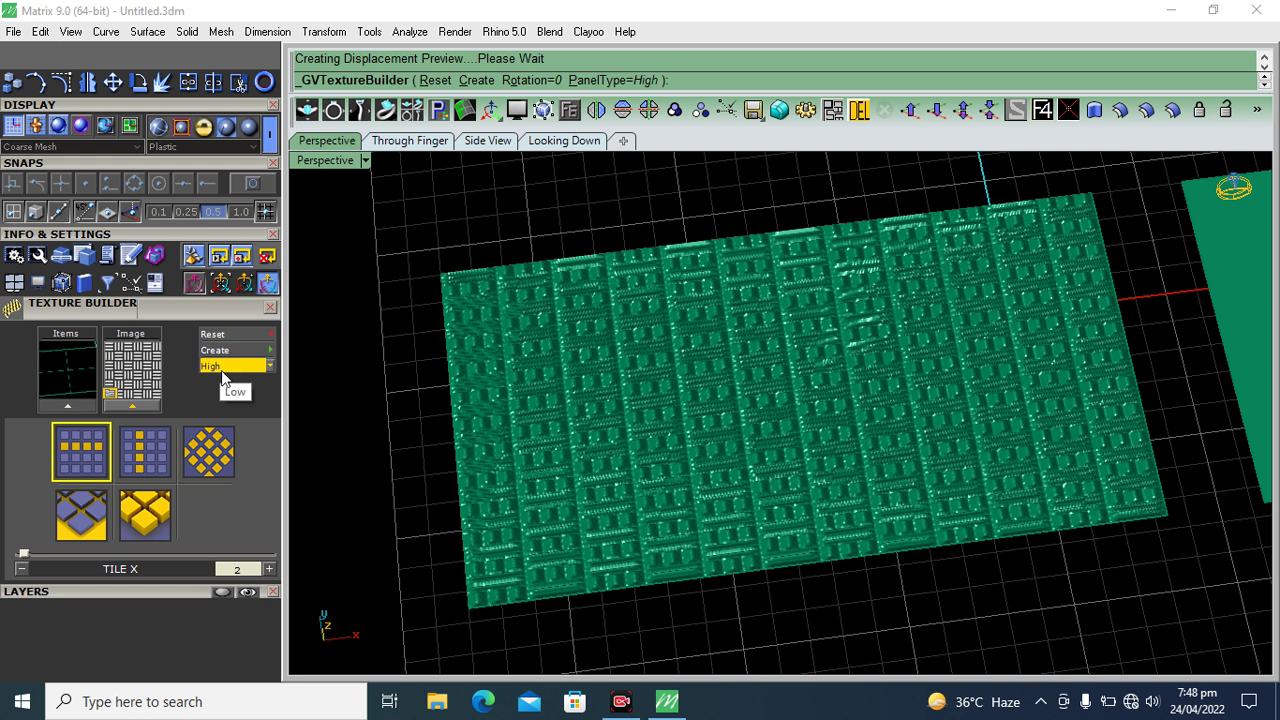
{"action": "left_click", "coordinate": [208, 455]}
Step: Rotate the displacement texture to 9
{"action": "right_click_drag", "start_coordinate": [455, 521], "coordinate": [628, 305]}
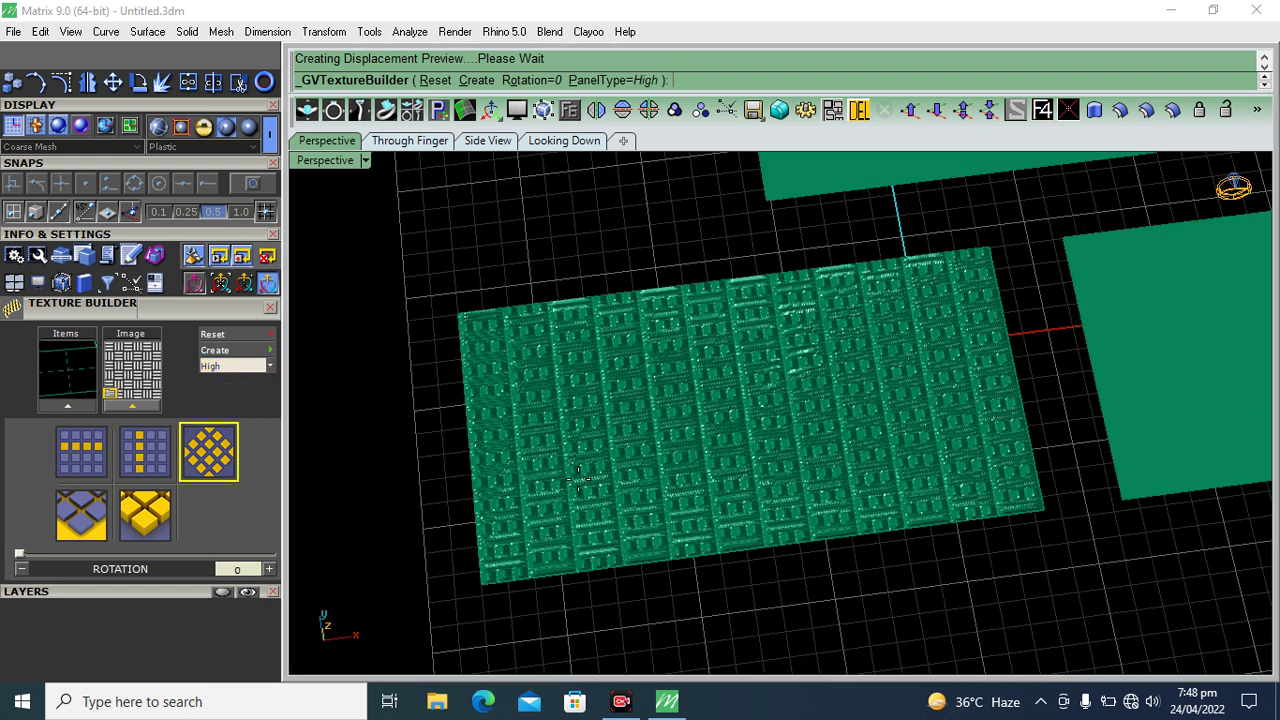
{"action": "left_click", "coordinate": [270, 569]}
{"action": "left_click", "coordinate": [270, 569]}
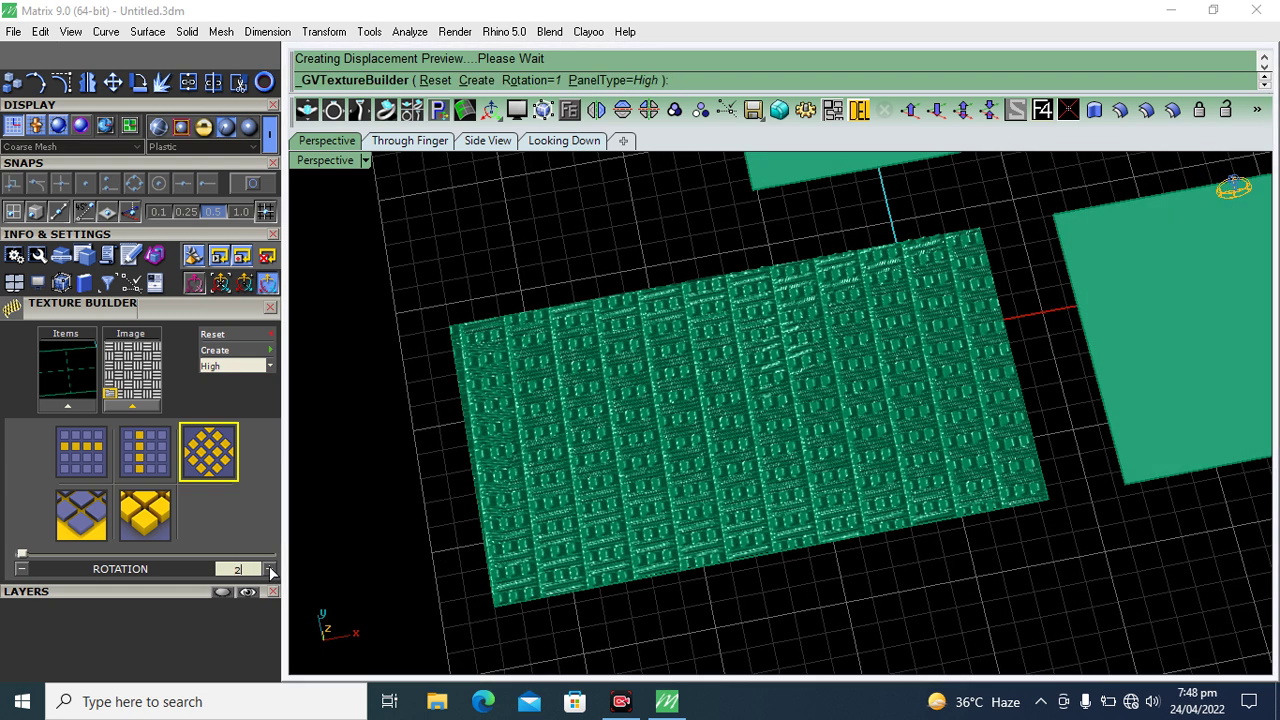
{"action": "left_click", "coordinate": [270, 569]}
{"action": "left_click", "coordinate": [270, 569]}
{"action": "left_click", "coordinate": [270, 569]}
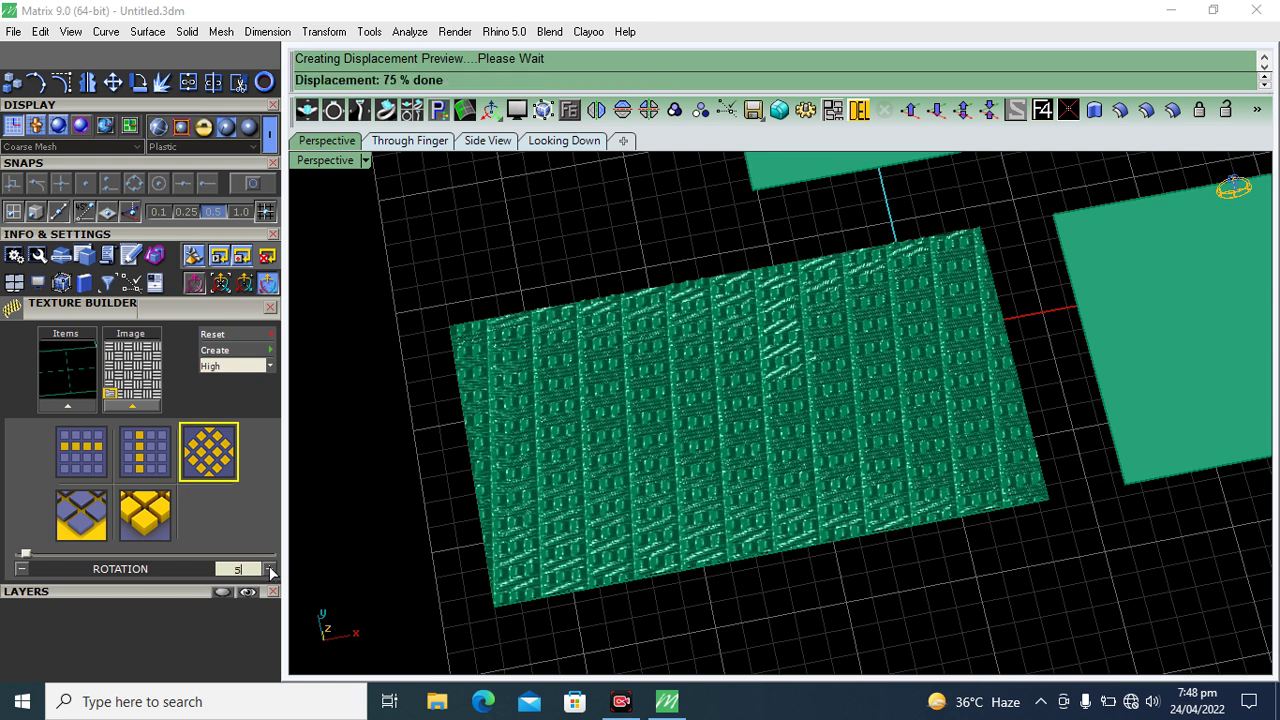
{"action": "left_click", "coordinate": [270, 569]}
{"action": "left_click", "coordinate": [270, 569]}
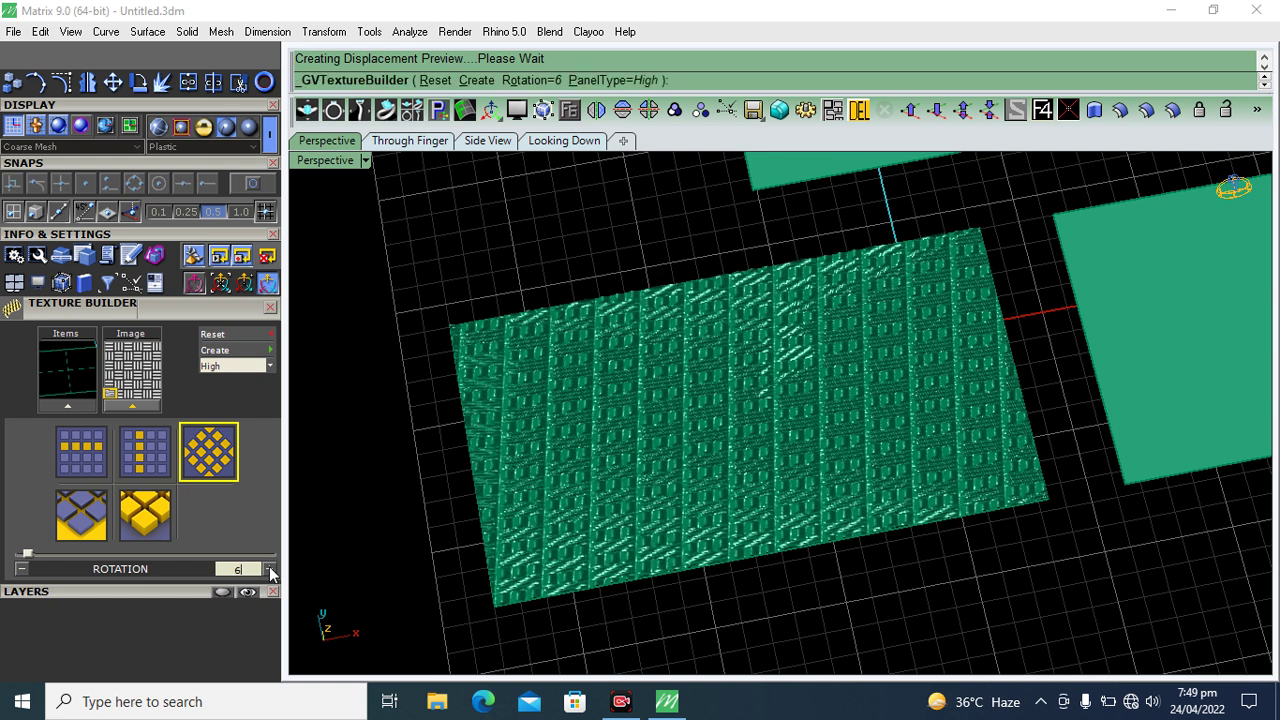
{"action": "left_click", "coordinate": [270, 569]}
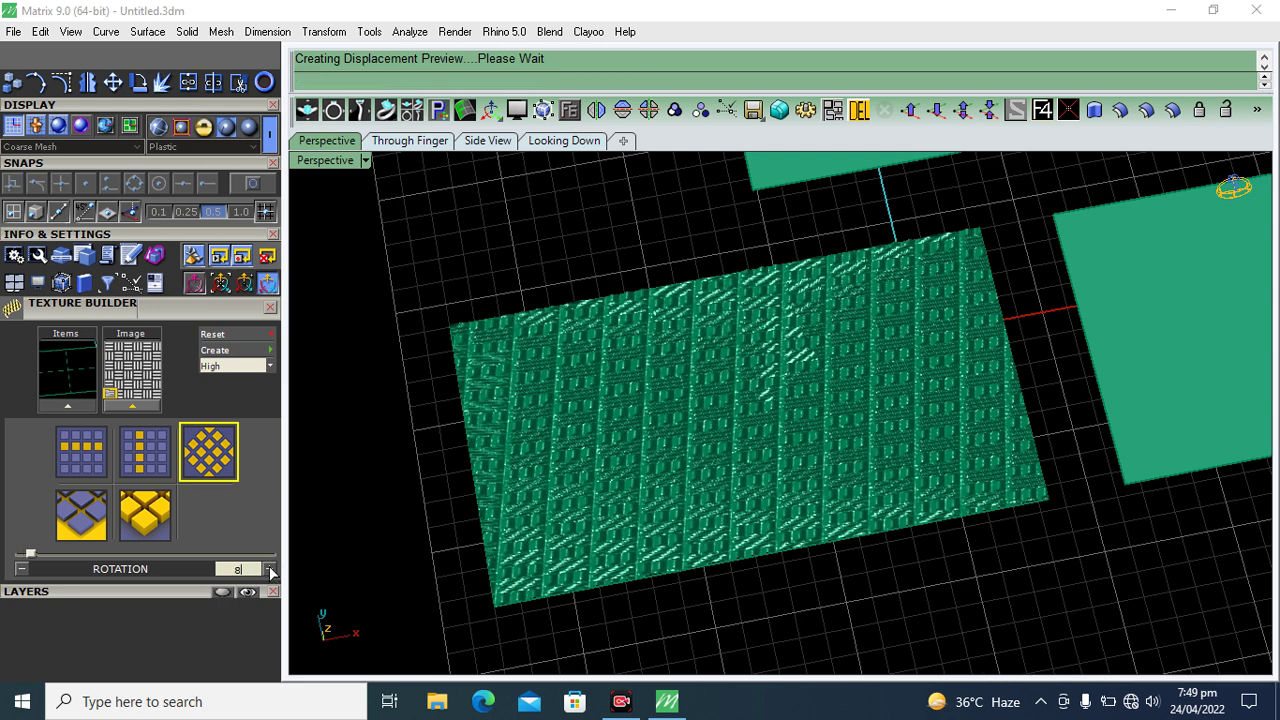
{"action": "left_click", "coordinate": [270, 569]}
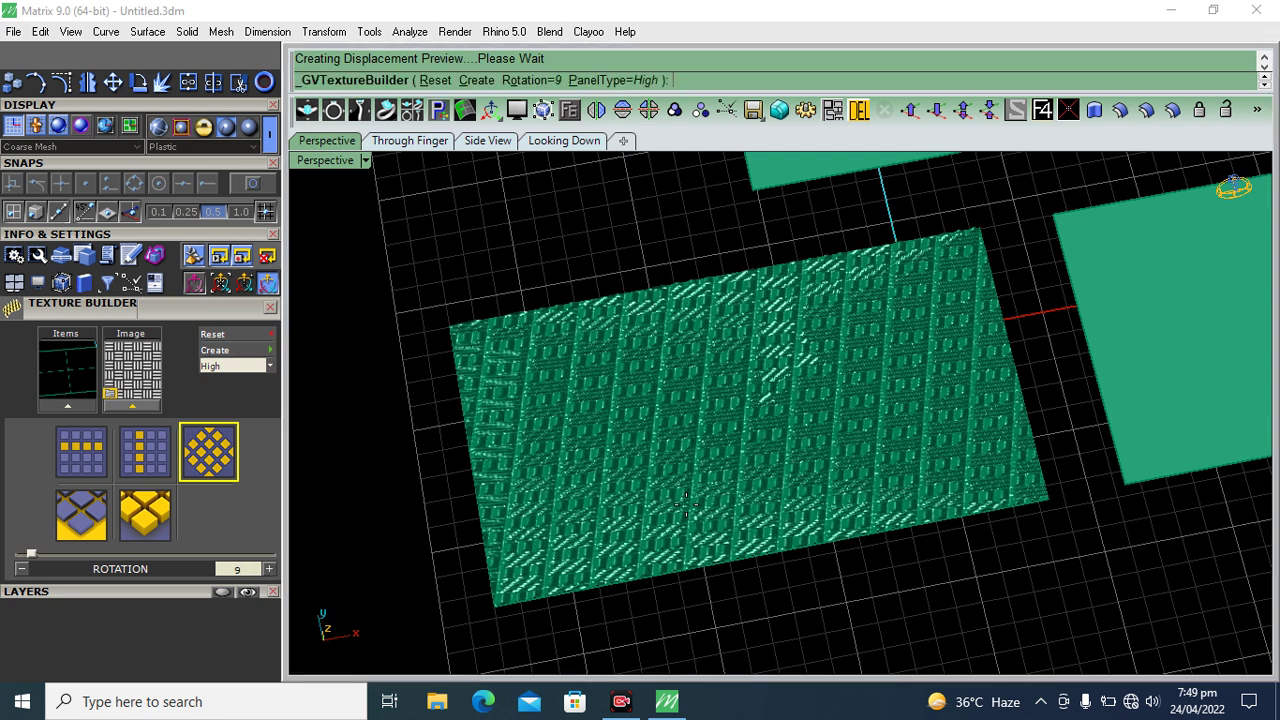
Step: Raise the texture's white height to 0.4mm
{"action": "scroll", "coordinate": [685, 505], "scroll_direction": "down", "scroll_amount": 3}
{"action": "scroll", "coordinate": [666, 474], "scroll_direction": "down", "scroll_amount": 2}
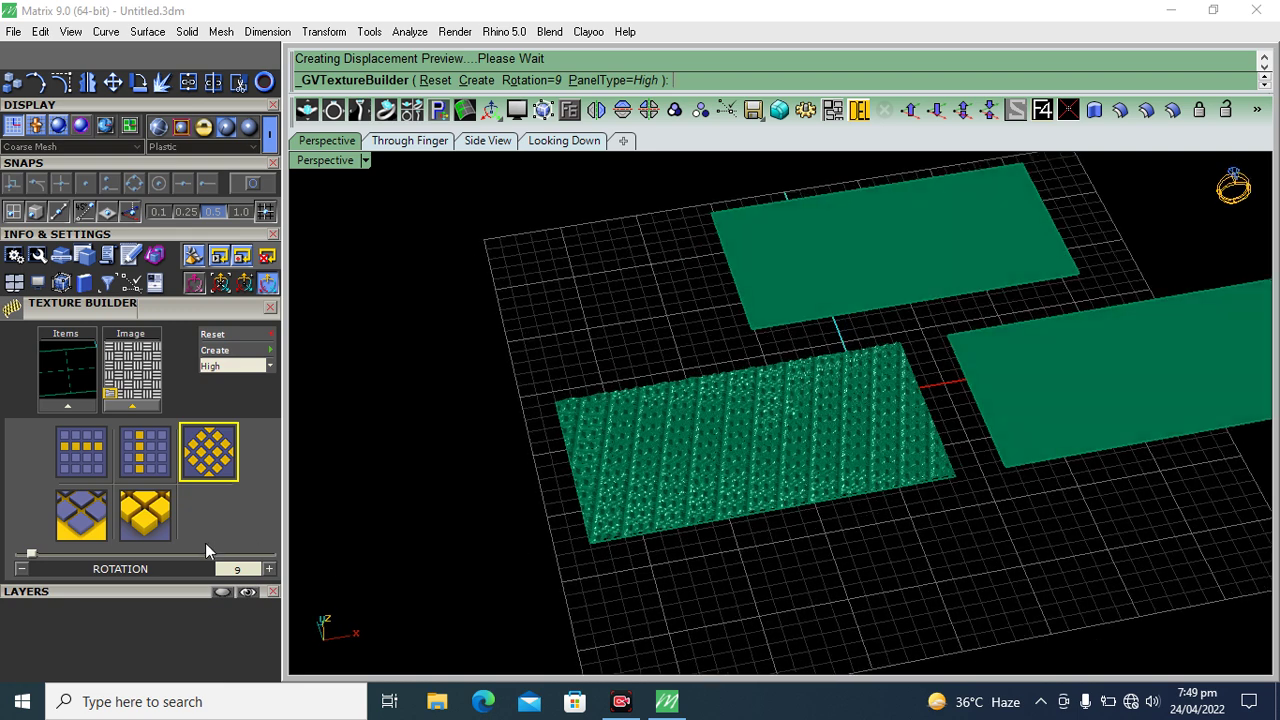
{"action": "left_click", "coordinate": [150, 522]}
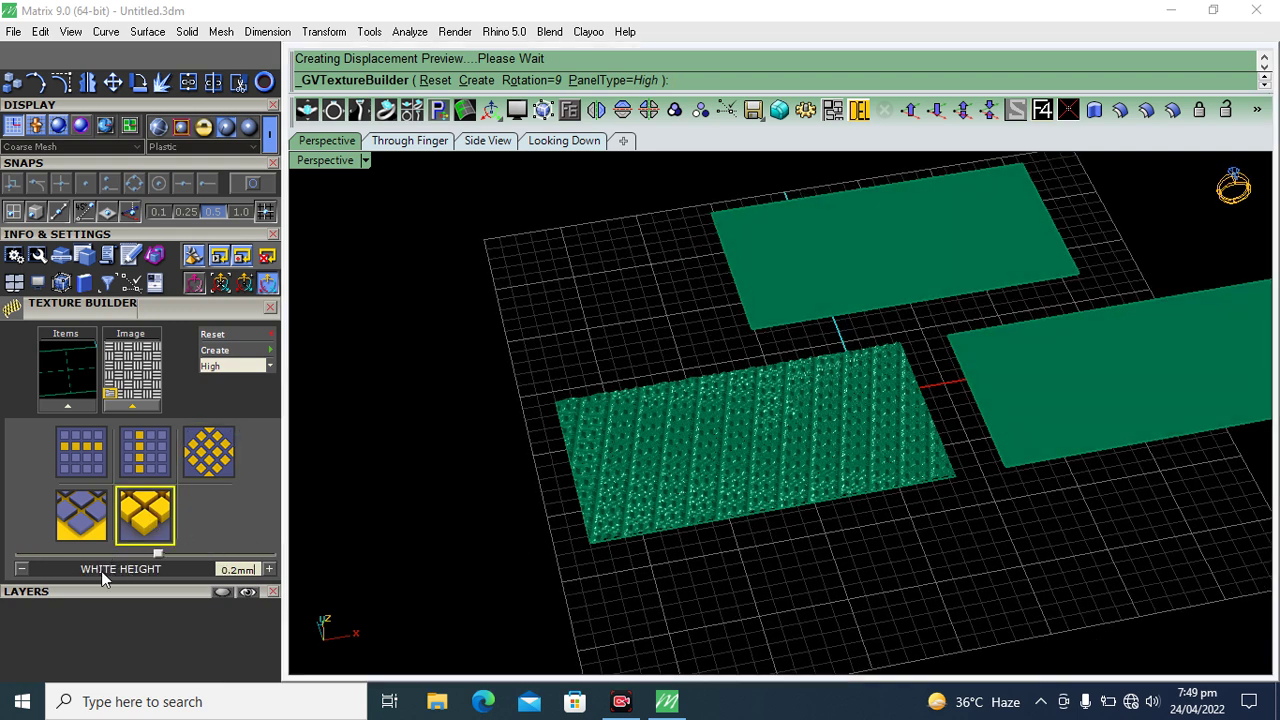
{"action": "scroll", "coordinate": [560, 540], "scroll_direction": "up", "scroll_amount": 5}
{"action": "scroll", "coordinate": [505, 432], "scroll_direction": "down", "scroll_amount": 2}
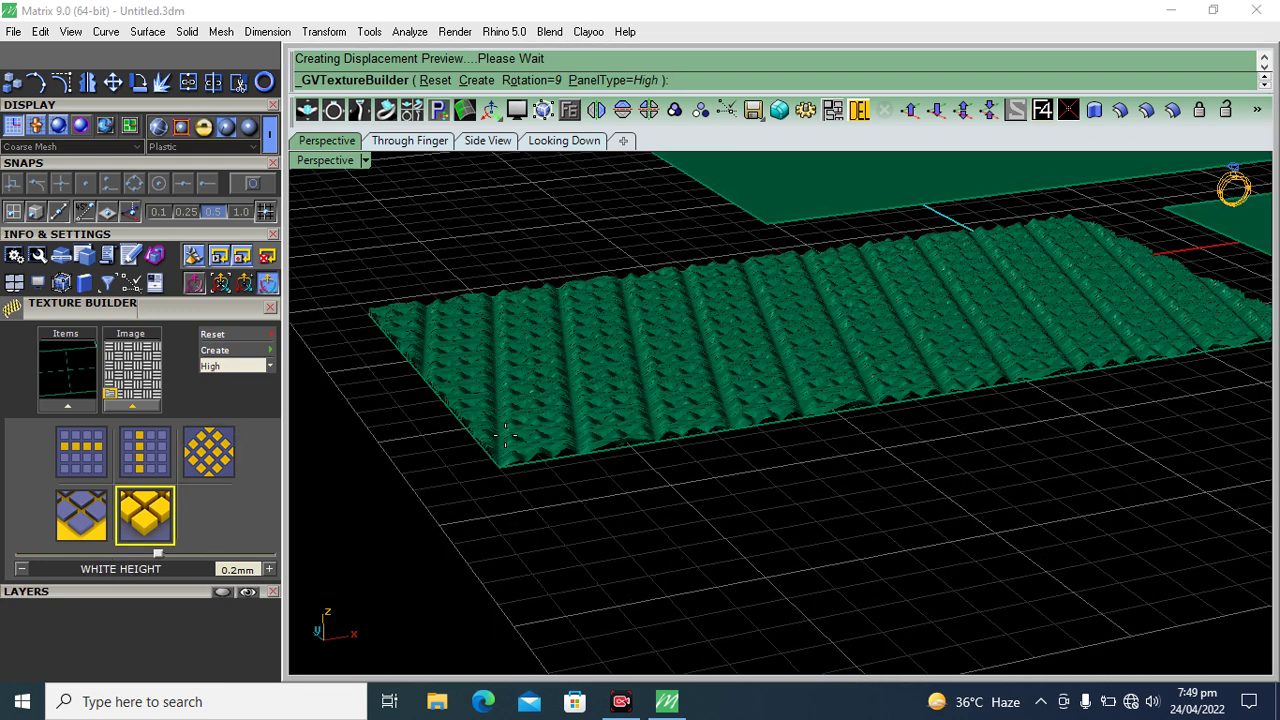
{"action": "scroll", "coordinate": [505, 432], "scroll_direction": "up", "scroll_amount": 3}
{"action": "scroll", "coordinate": [527, 522], "scroll_direction": "down", "scroll_amount": 3}
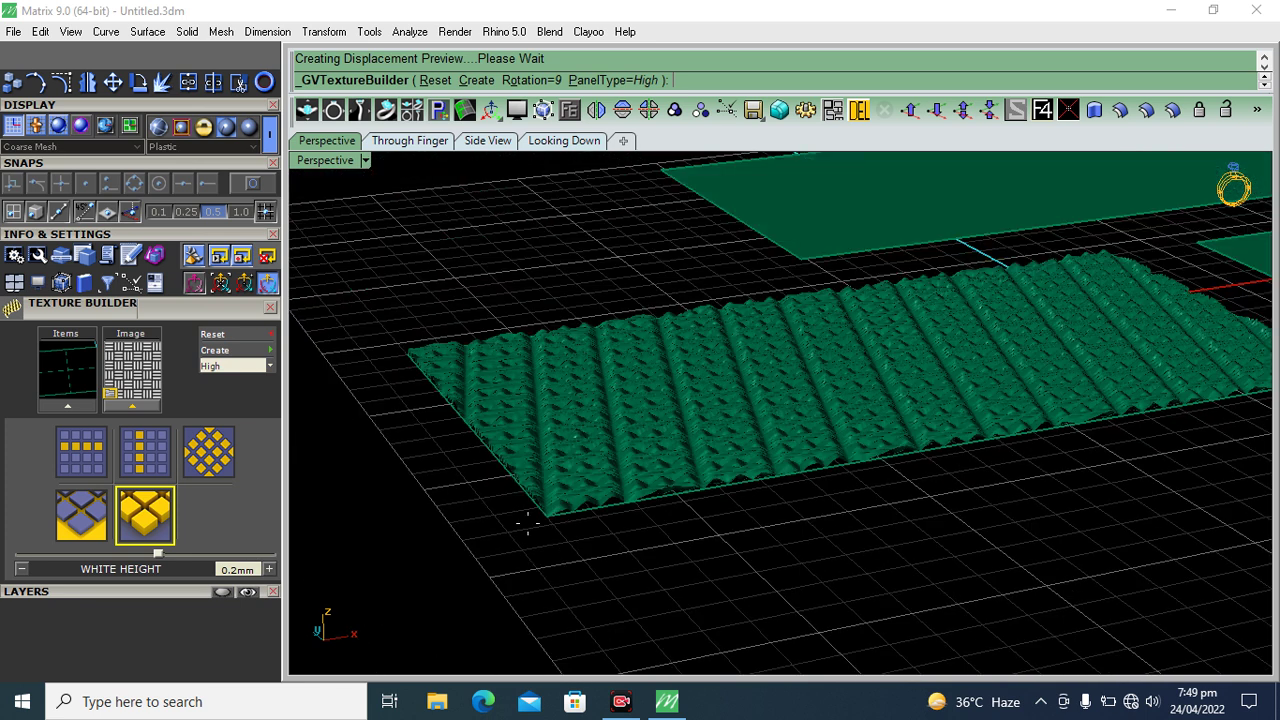
{"action": "left_click", "coordinate": [268, 569]}
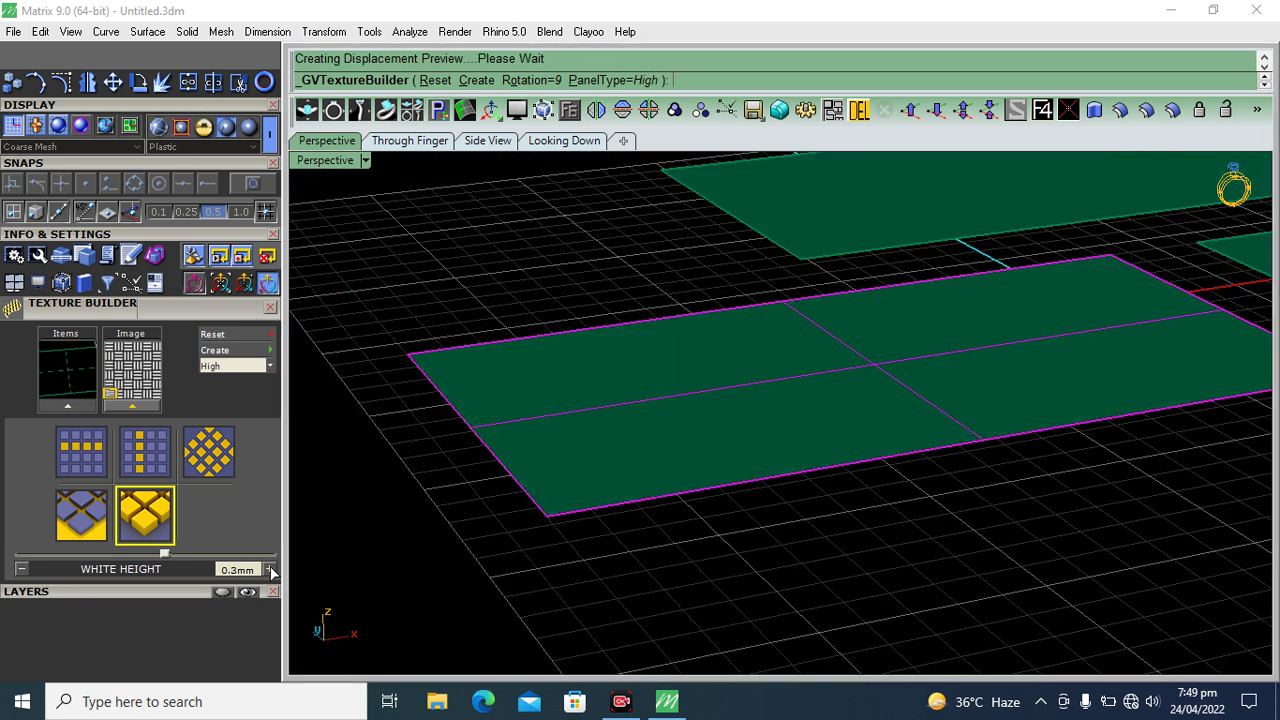
{"action": "left_click", "coordinate": [269, 569]}
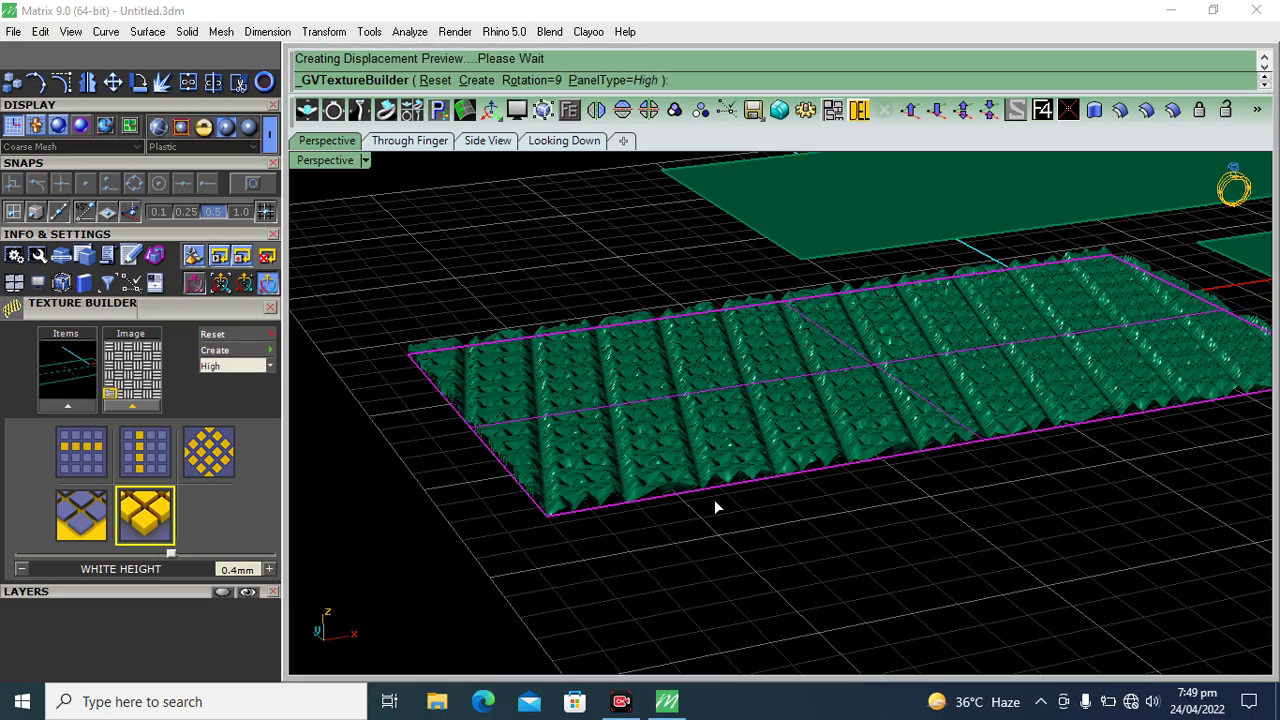
Step: Bake the woven displacement permanently onto the plate
{"action": "scroll", "coordinate": [712, 492], "scroll_direction": "up", "scroll_amount": 5}
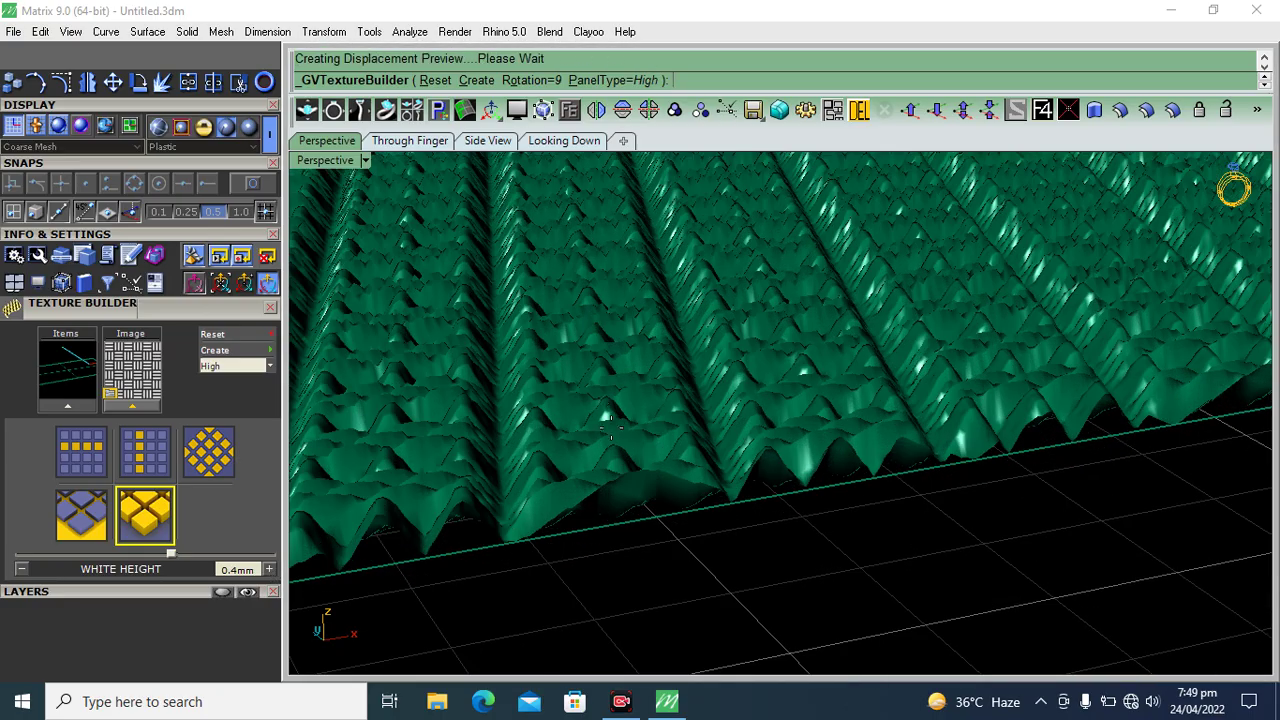
{"action": "scroll", "coordinate": [603, 432], "scroll_direction": "down", "scroll_amount": 5}
{"action": "mouse_move", "coordinate": [603, 432]}
{"action": "right_mouse_down"}
{"action": "mouse_move", "coordinate": [699, 376]}
{"action": "mouse_move", "coordinate": [690, 382]}
{"action": "right_mouse_up"}
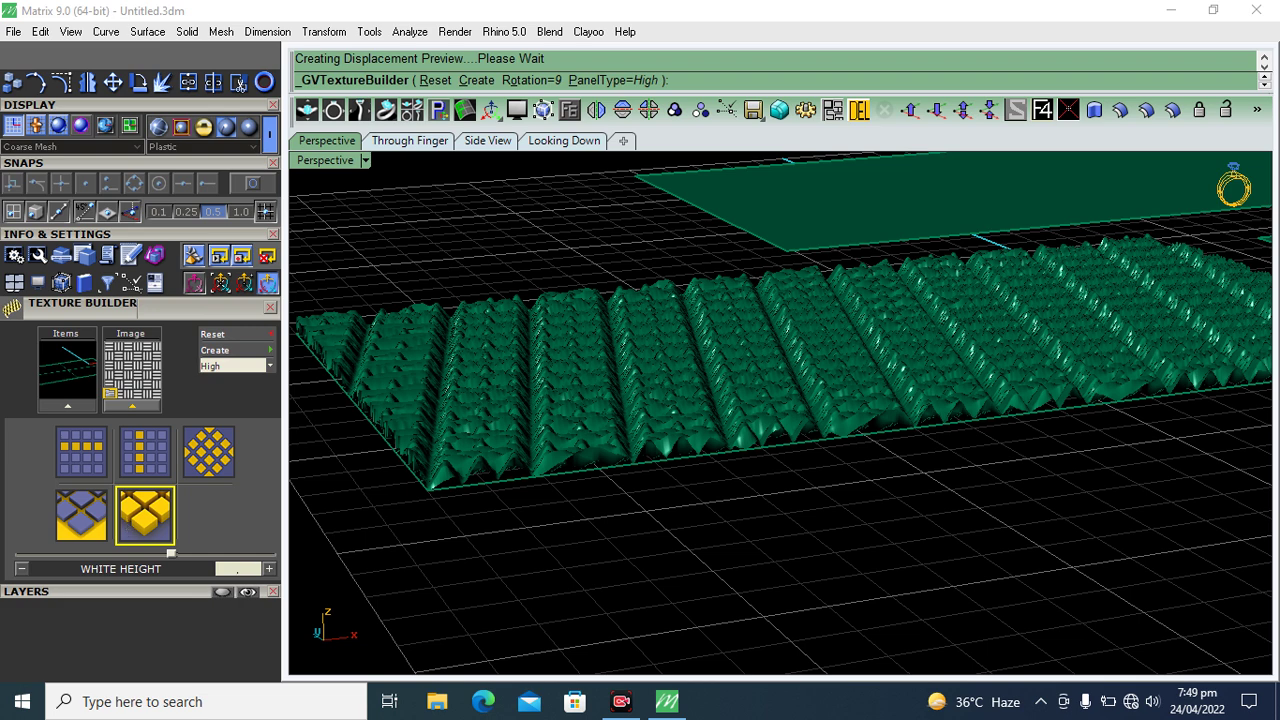
{"action": "type", "text": "8"}
{"action": "key", "text": "Return"}
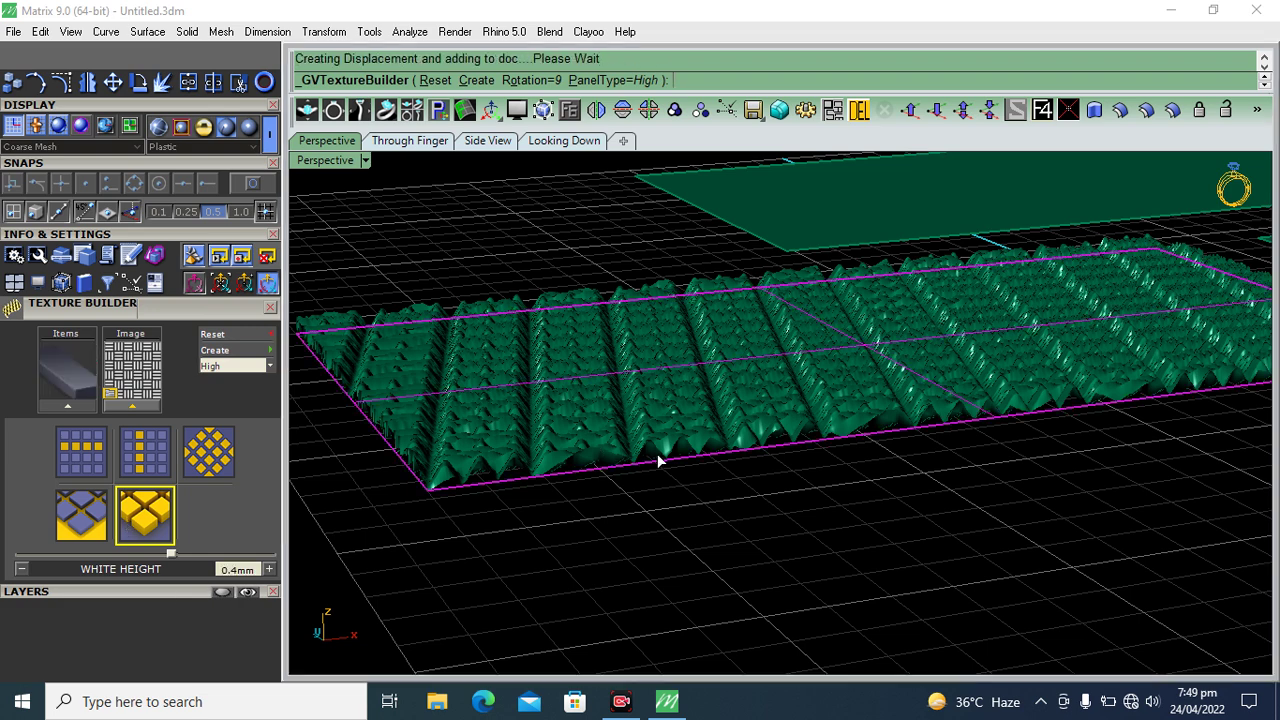
Step: Orbit in close to inspect the baked weave displacement on the lower-left plate
{"action": "mouse_move", "coordinate": [600, 478]}
{"action": "right_mouse_down"}
{"action": "mouse_move", "coordinate": [603, 543]}
{"action": "mouse_move", "coordinate": [620, 466]}
{"action": "right_mouse_up"}
{"action": "scroll", "coordinate": [635, 445], "scroll_direction": "up", "scroll_amount": 5}
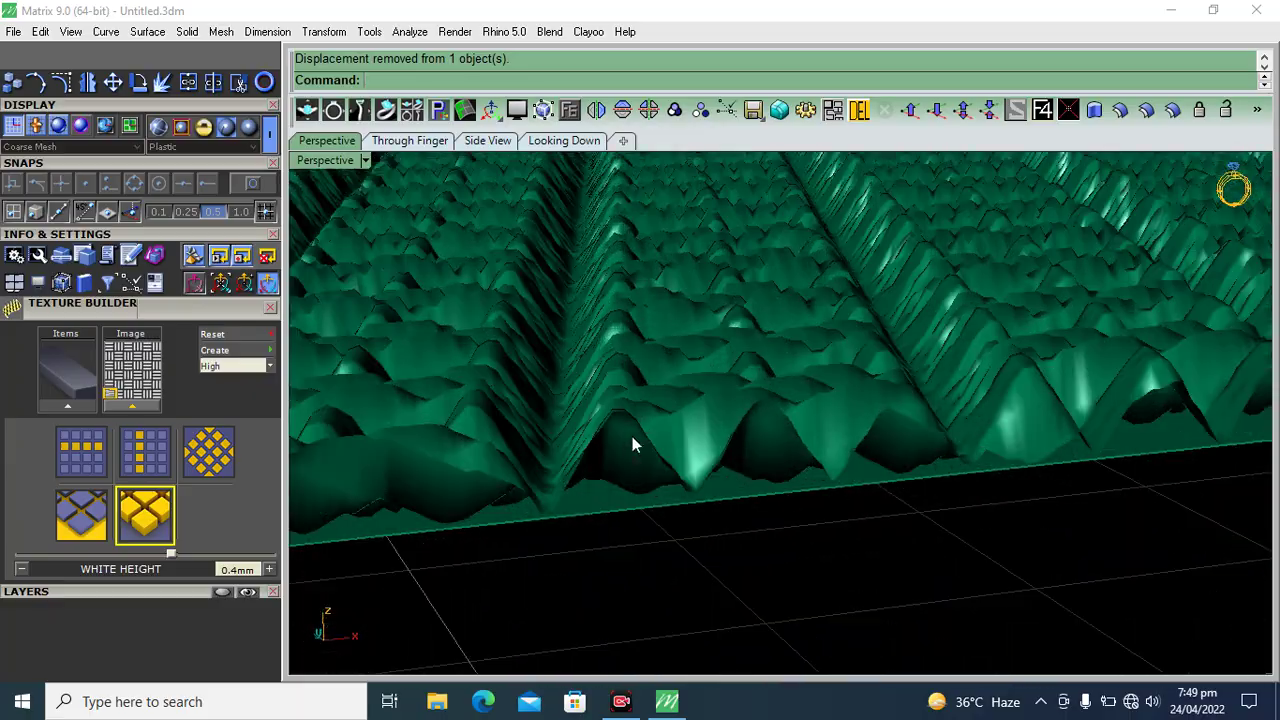
{"action": "scroll", "coordinate": [624, 442], "scroll_direction": "down", "scroll_amount": 5}
{"action": "scroll", "coordinate": [629, 551], "scroll_direction": "up", "scroll_amount": 5}
{"action": "mouse_move", "coordinate": [646, 491]}
{"action": "right_mouse_down"}
{"action": "mouse_move", "coordinate": [629, 551]}
{"action": "mouse_move", "coordinate": [659, 533]}
{"action": "mouse_move", "coordinate": [674, 417]}
{"action": "mouse_move", "coordinate": [569, 537]}
{"action": "right_mouse_up"}
{"action": "scroll", "coordinate": [628, 492], "scroll_direction": "down", "scroll_amount": 5}
{"action": "scroll", "coordinate": [569, 537], "scroll_direction": "up", "scroll_amount": 5}
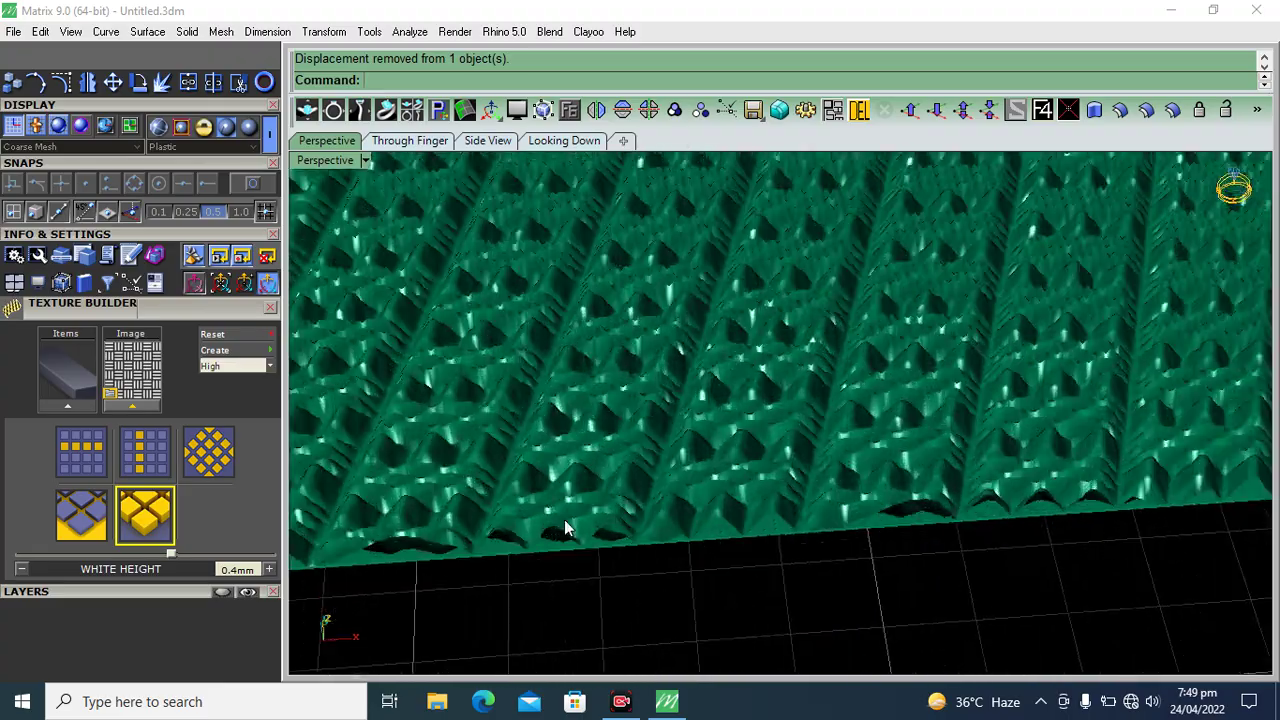
Step: Deselect the weave plate and zoom out to look down on all three plates
{"action": "left_click", "coordinate": [564, 529]}
{"action": "left_click", "coordinate": [554, 591]}
{"action": "right_click_drag", "start_coordinate": [486, 551], "coordinate": [706, 397]}
{"action": "scroll", "coordinate": [706, 397], "scroll_direction": "down", "scroll_amount": 4}
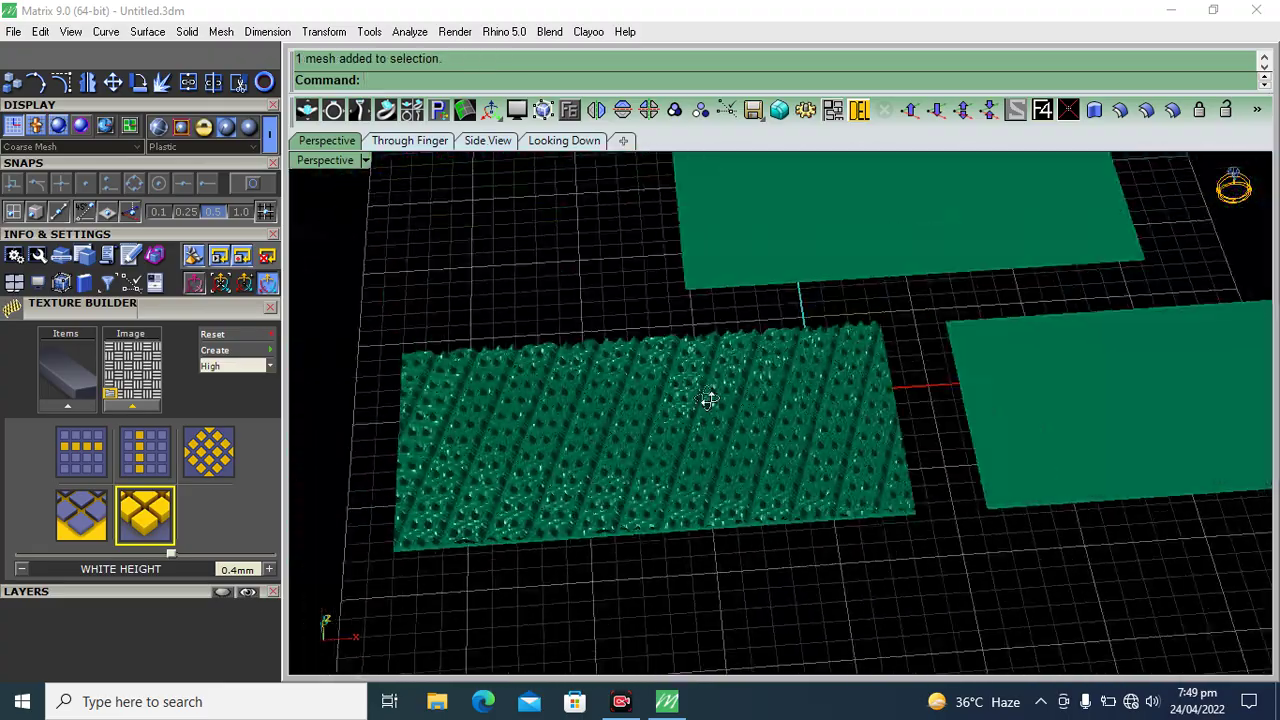
{"action": "scroll", "coordinate": [700, 500], "scroll_direction": "down", "scroll_amount": 2}
{"action": "scroll", "coordinate": [700, 500], "scroll_direction": "down", "scroll_amount": 2}
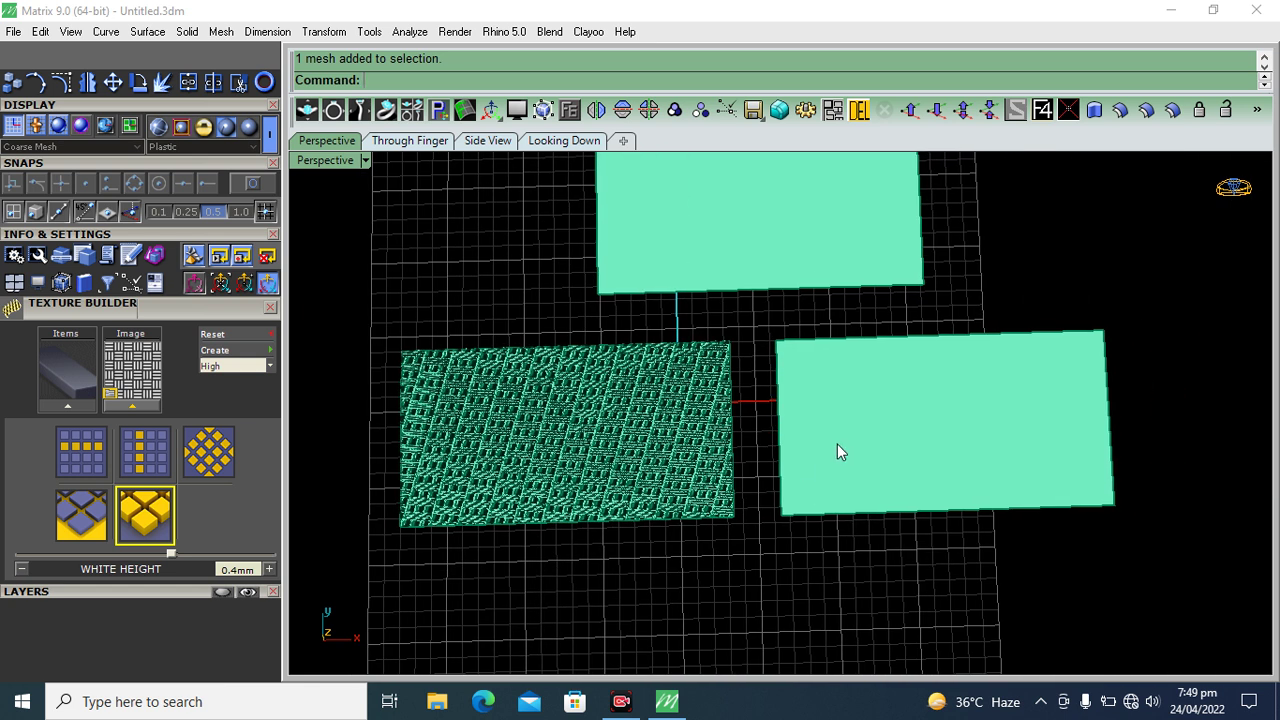
Step: Start a displacement texture on the right-hand plane and browse the Textures images
{"action": "left_click", "coordinate": [837, 445]}
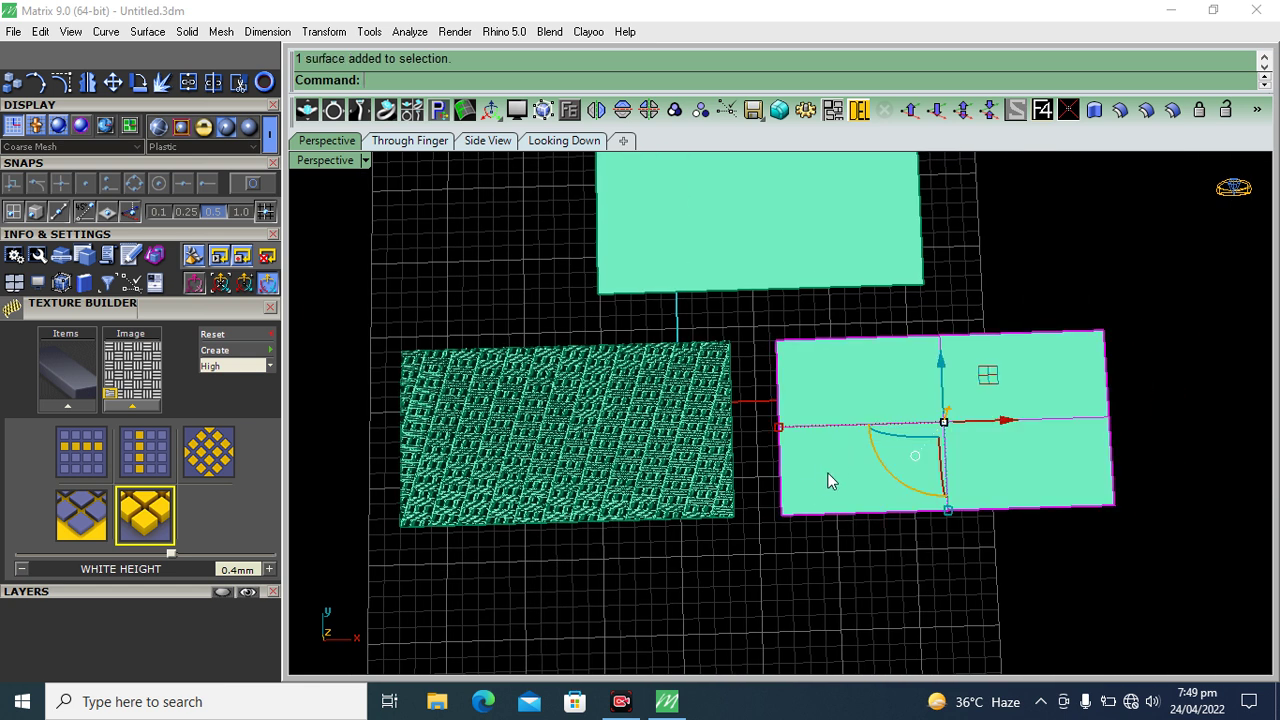
{"action": "left_click", "coordinate": [54, 407]}
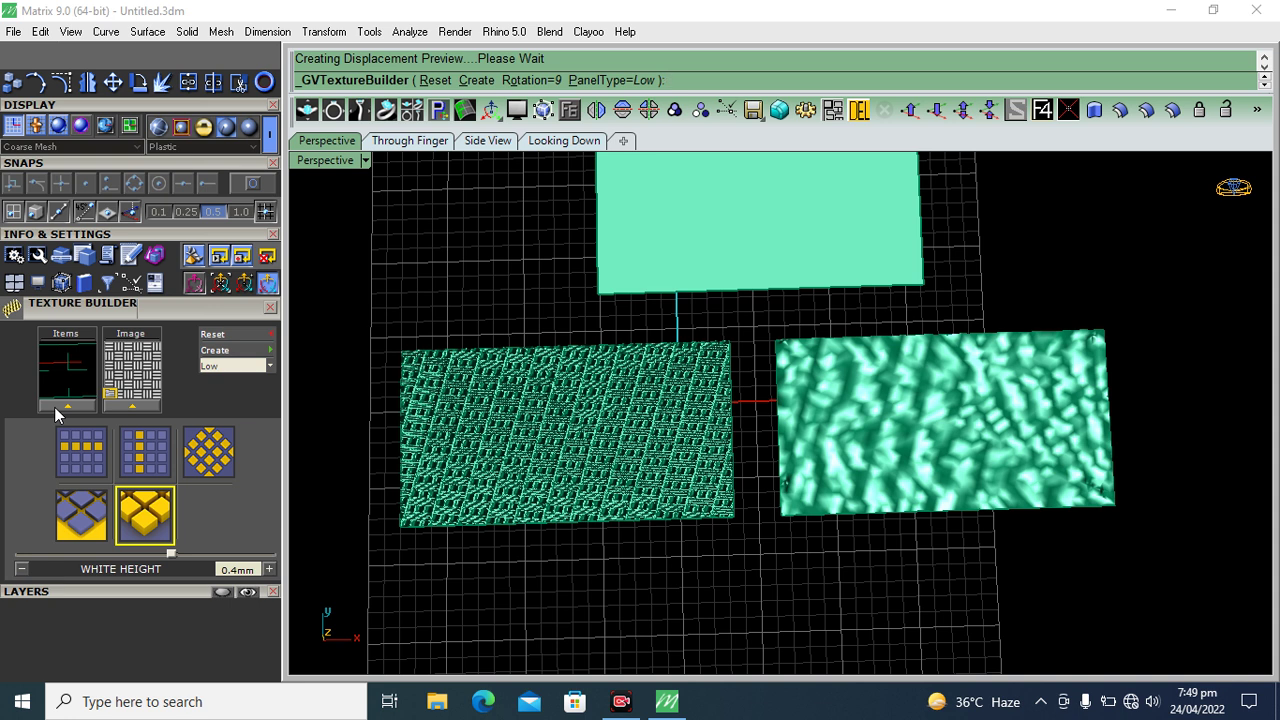
{"action": "left_click", "coordinate": [121, 358]}
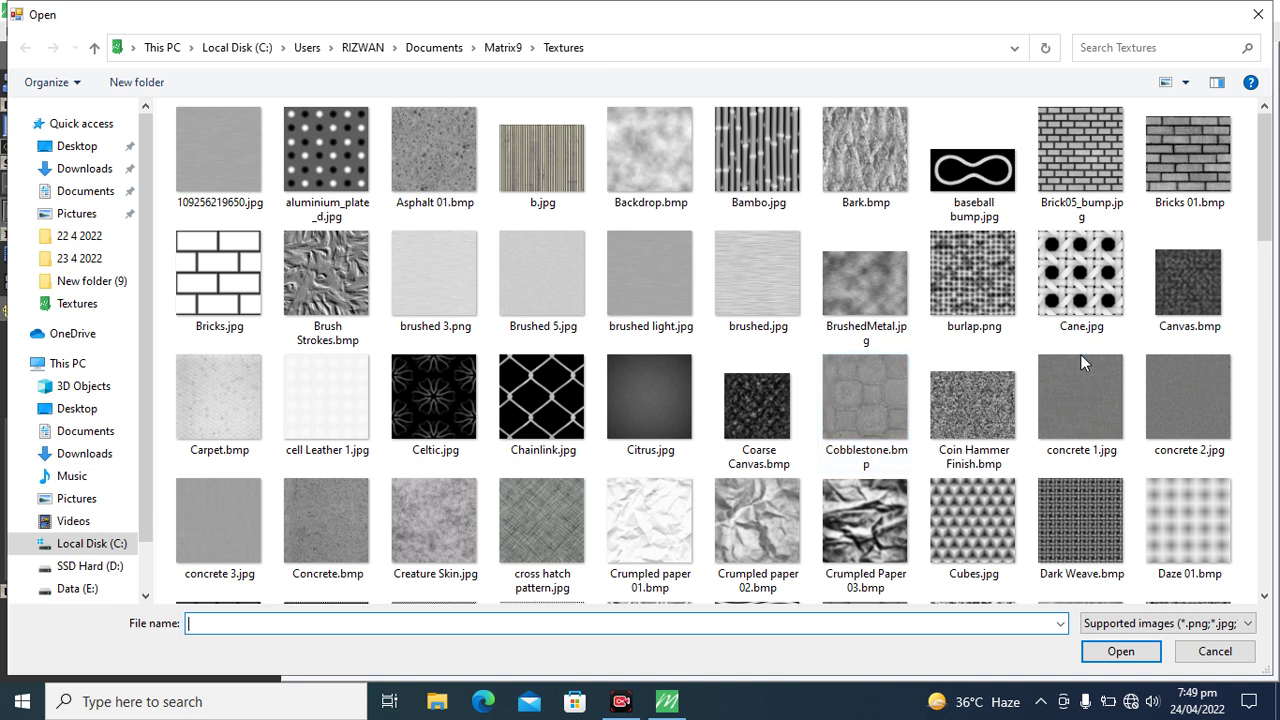
Step: Load Bricks 01.bmp as the right plane's displacement image and inspect the preview
{"action": "left_click", "coordinate": [1175, 146]}
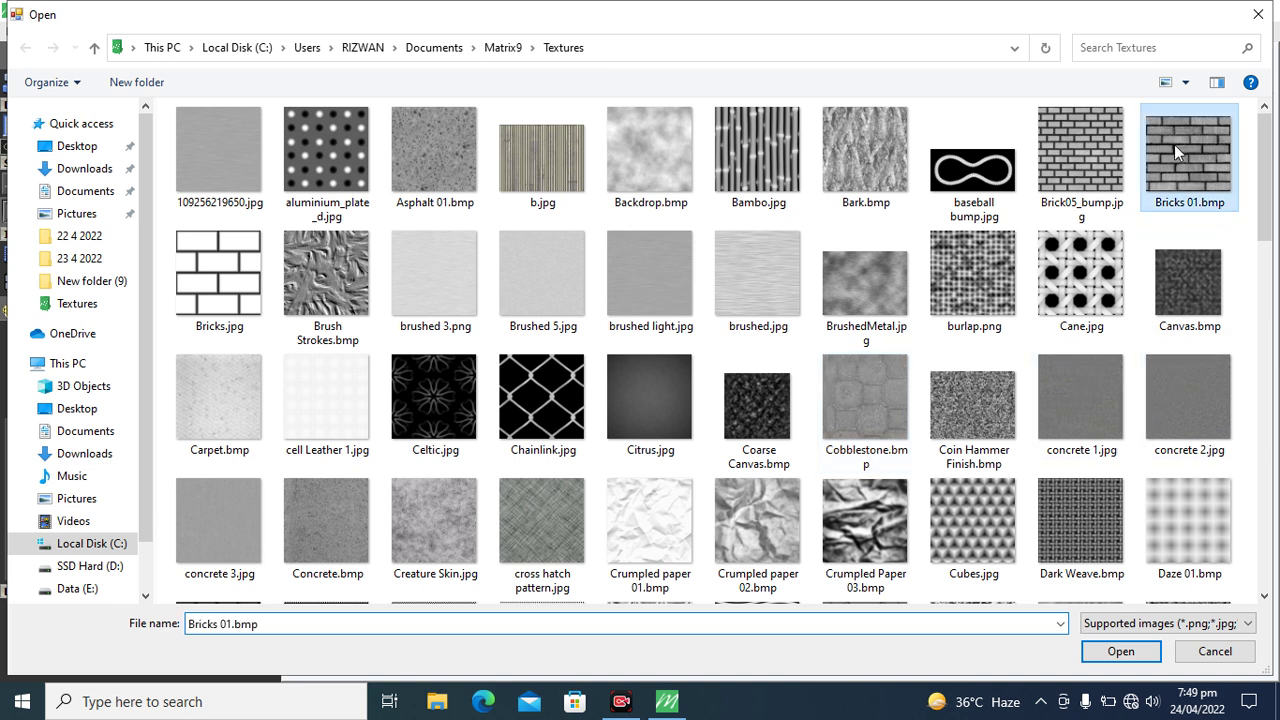
{"action": "double_click", "coordinate": [1176, 146]}
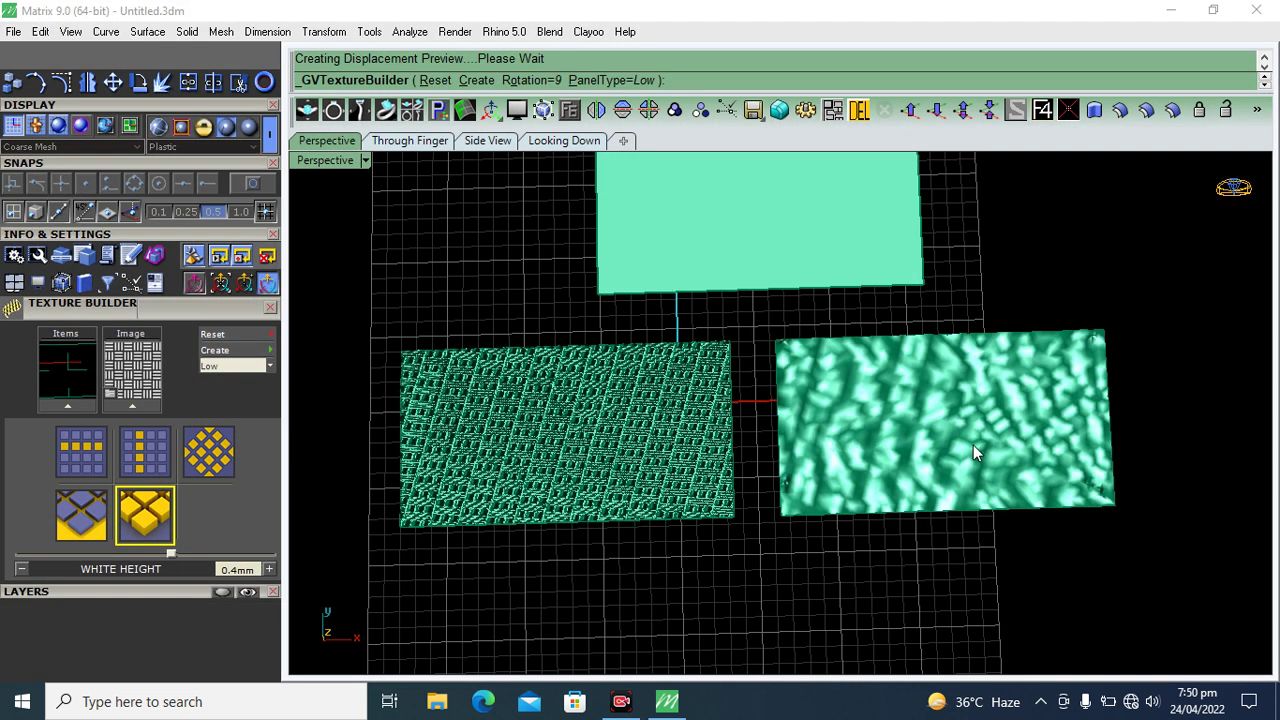
{"action": "scroll", "coordinate": [853, 441], "scroll_direction": "up", "scroll_amount": 3}
{"action": "mouse_move", "coordinate": [1079, 353]}
{"action": "right_mouse_down"}
{"action": "mouse_move", "coordinate": [920, 491]}
{"action": "mouse_move", "coordinate": [955, 421]}
{"action": "right_mouse_up"}
{"action": "mouse_move", "coordinate": [998, 462]}
{"action": "right_mouse_down"}
{"action": "mouse_move", "coordinate": [947, 493]}
{"action": "mouse_move", "coordinate": [908, 480]}
{"action": "right_mouse_up"}
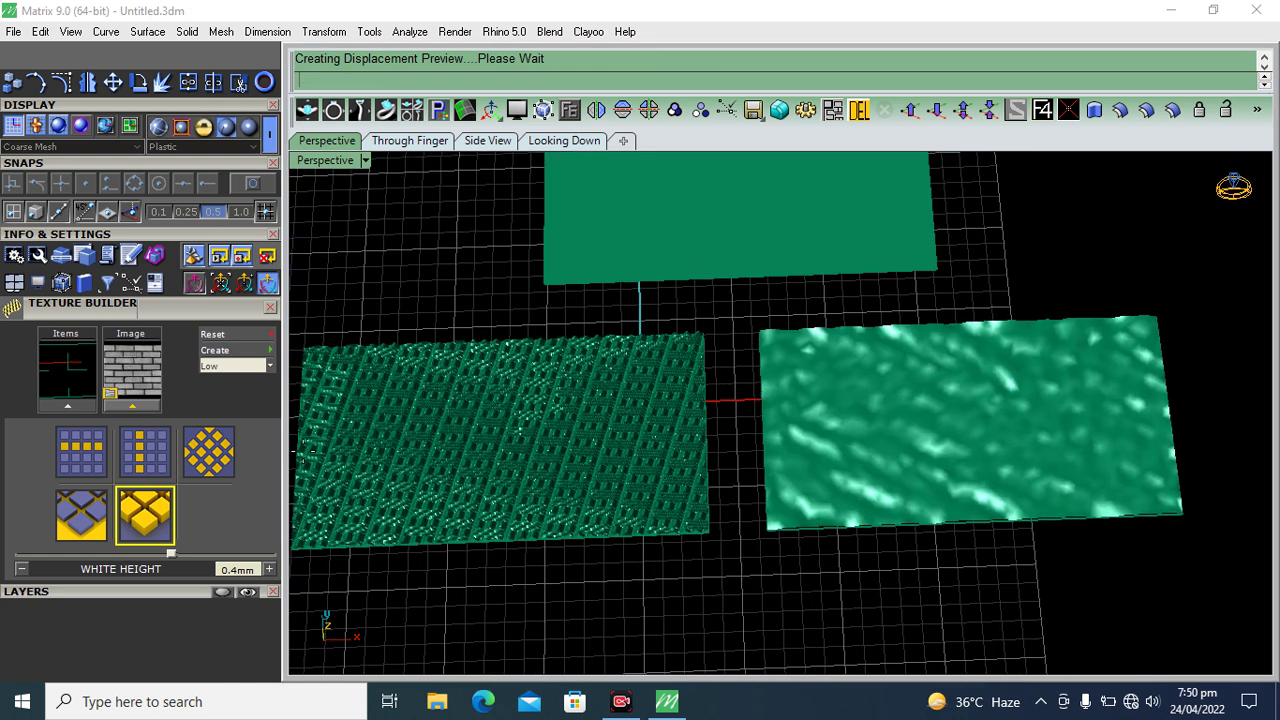
Step: Set the preview quality to High and inspect the finer brick relief
{"action": "left_click", "coordinate": [268, 365]}
{"action": "left_click", "coordinate": [228, 419]}
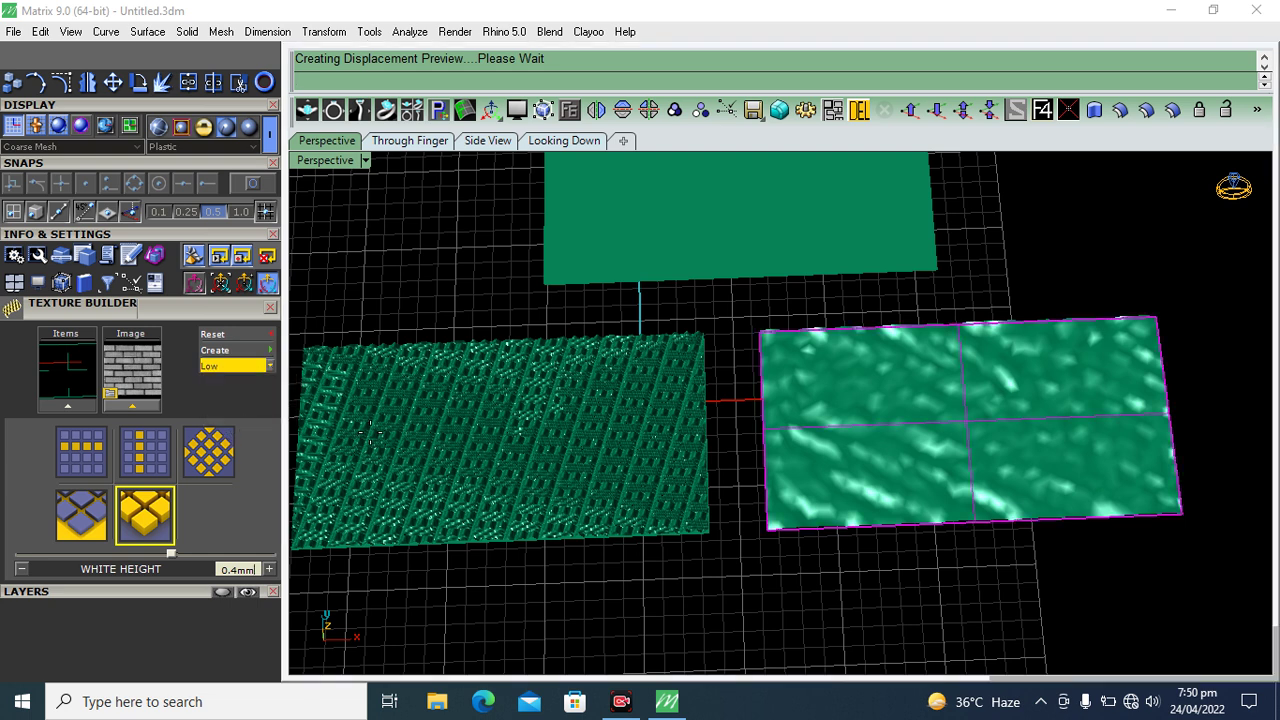
{"action": "right_click_drag", "start_coordinate": [877, 510], "coordinate": [857, 485]}
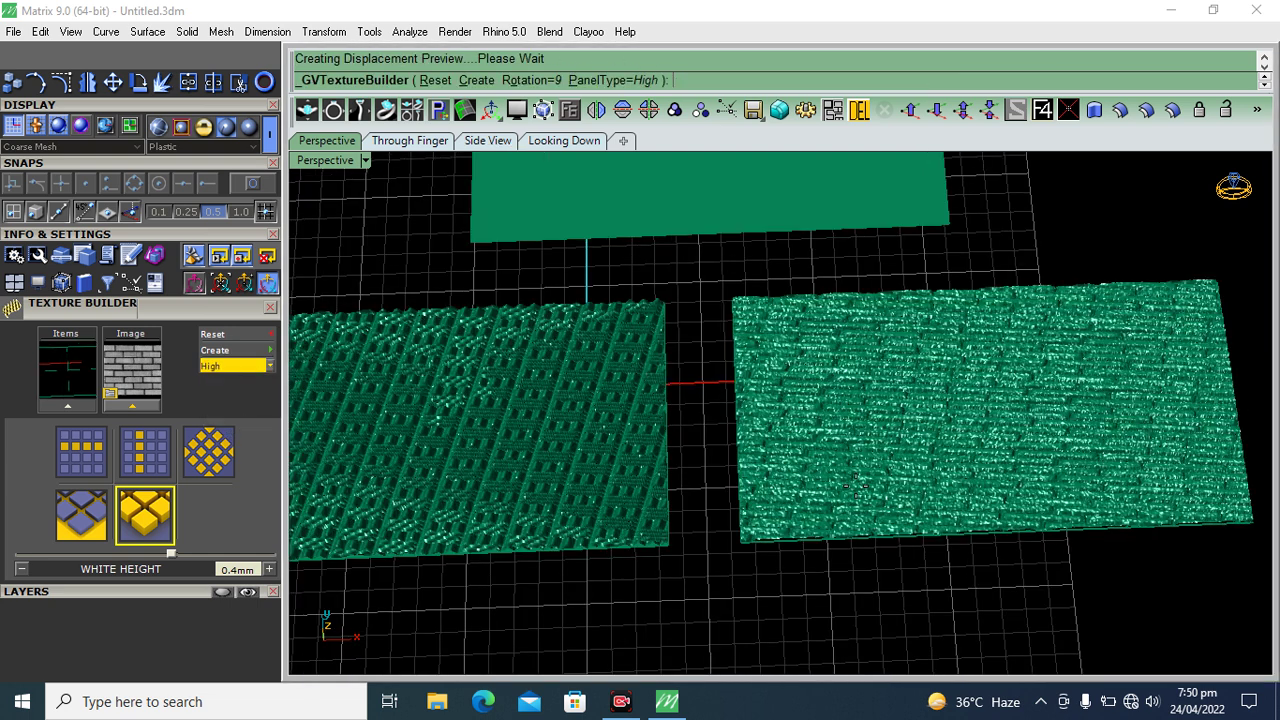
{"action": "scroll", "coordinate": [845, 510], "scroll_direction": "up", "scroll_amount": 2}
{"action": "scroll", "coordinate": [800, 518], "scroll_direction": "up", "scroll_amount": 2}
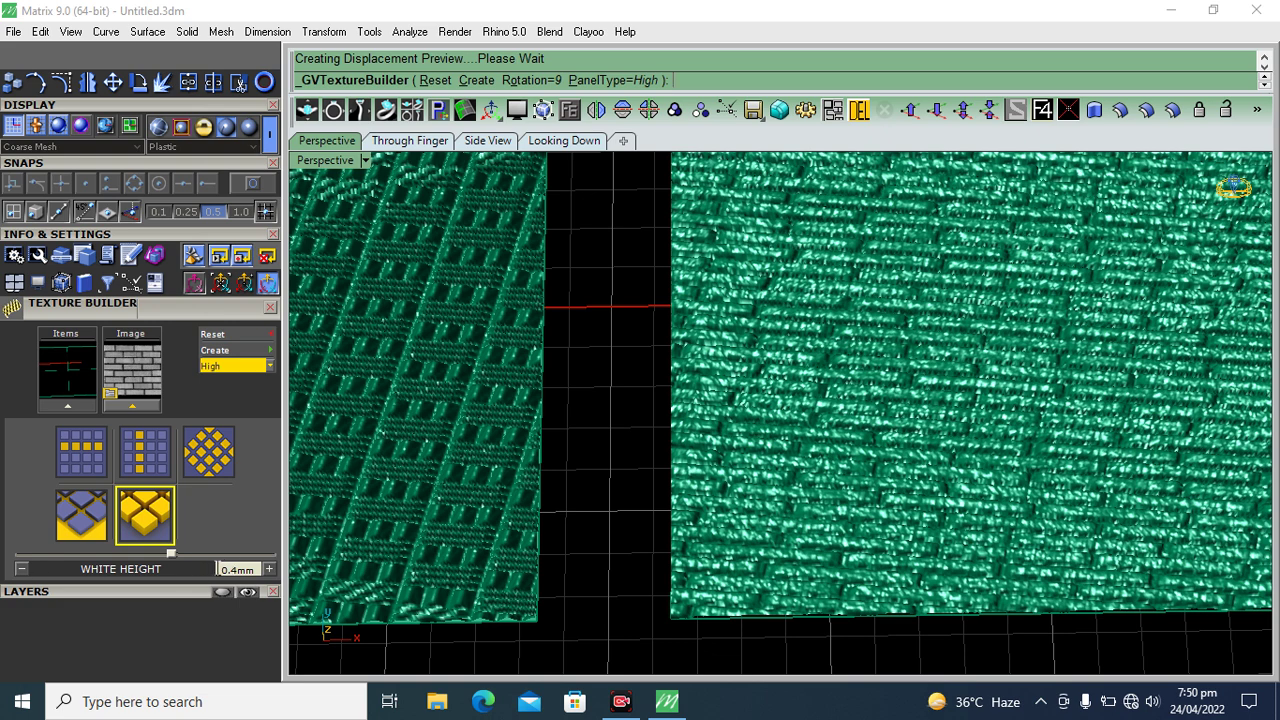
{"action": "scroll", "coordinate": [789, 447], "scroll_direction": "down", "scroll_amount": 1}
{"action": "scroll", "coordinate": [789, 450], "scroll_direction": "down", "scroll_amount": 1}
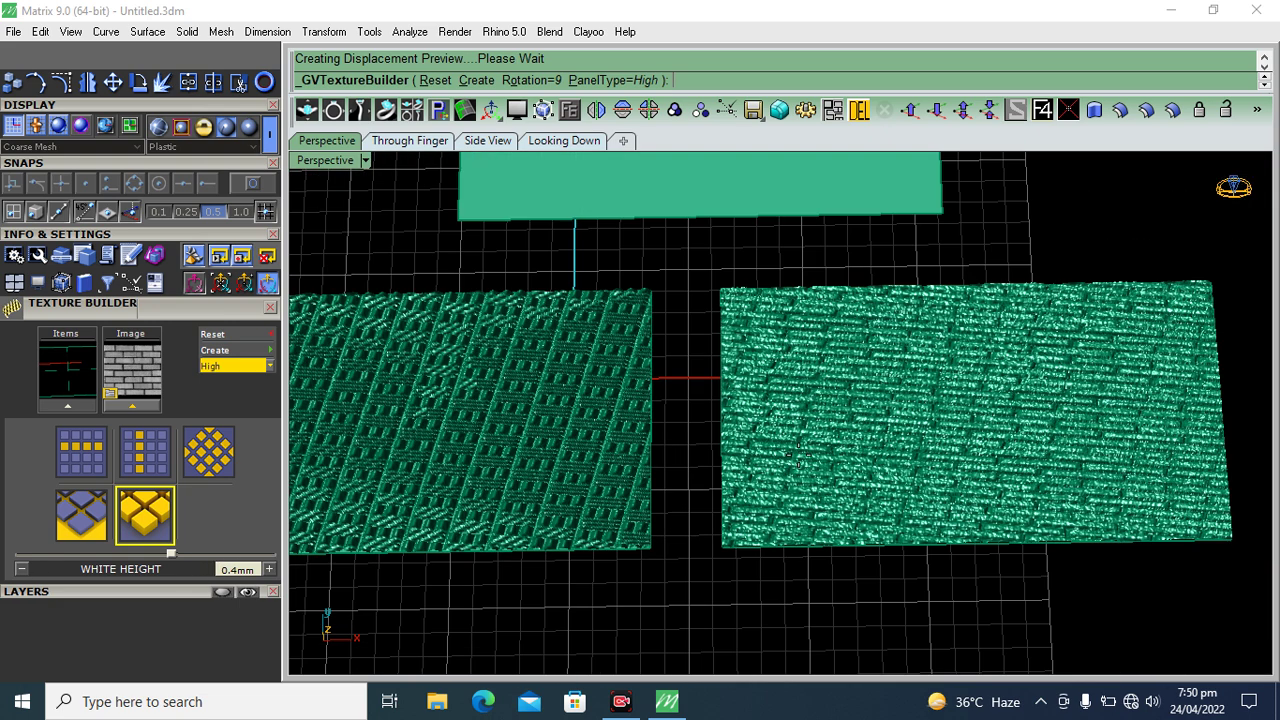
{"action": "right_click_drag", "start_coordinate": [760, 478], "coordinate": [811, 491], "text": "shift"}
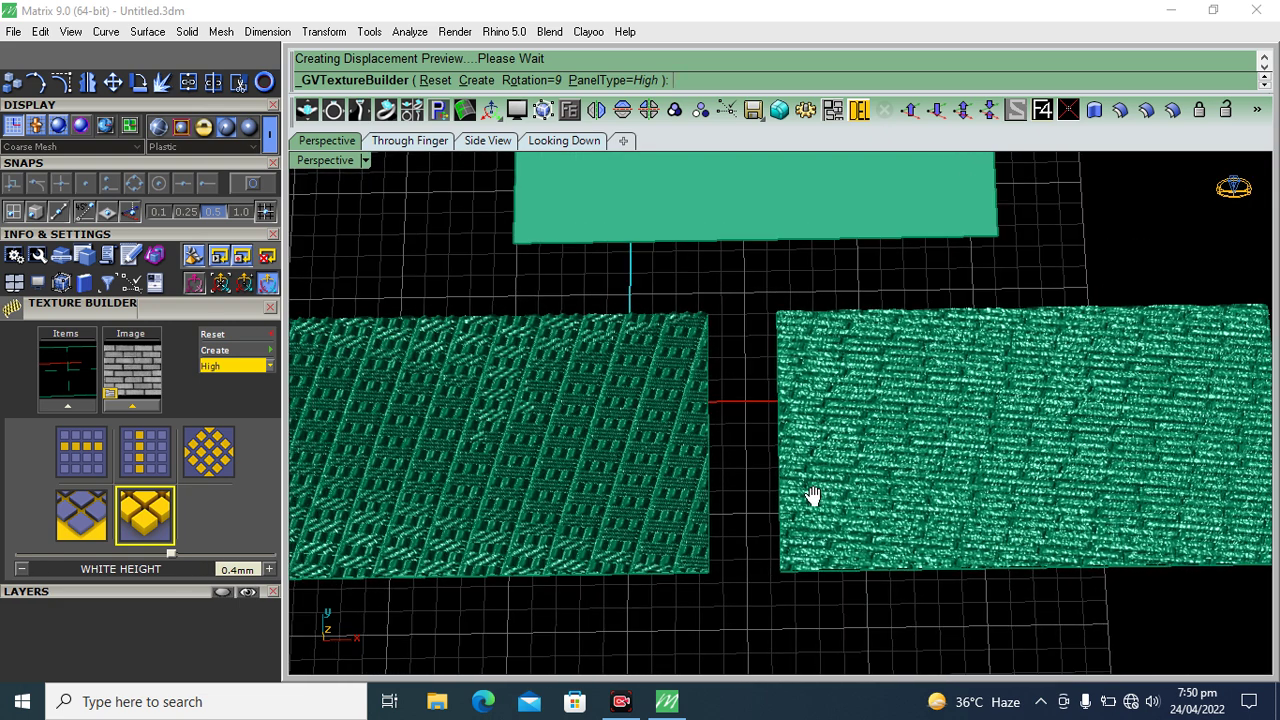
{"action": "left_click", "coordinate": [67, 452]}
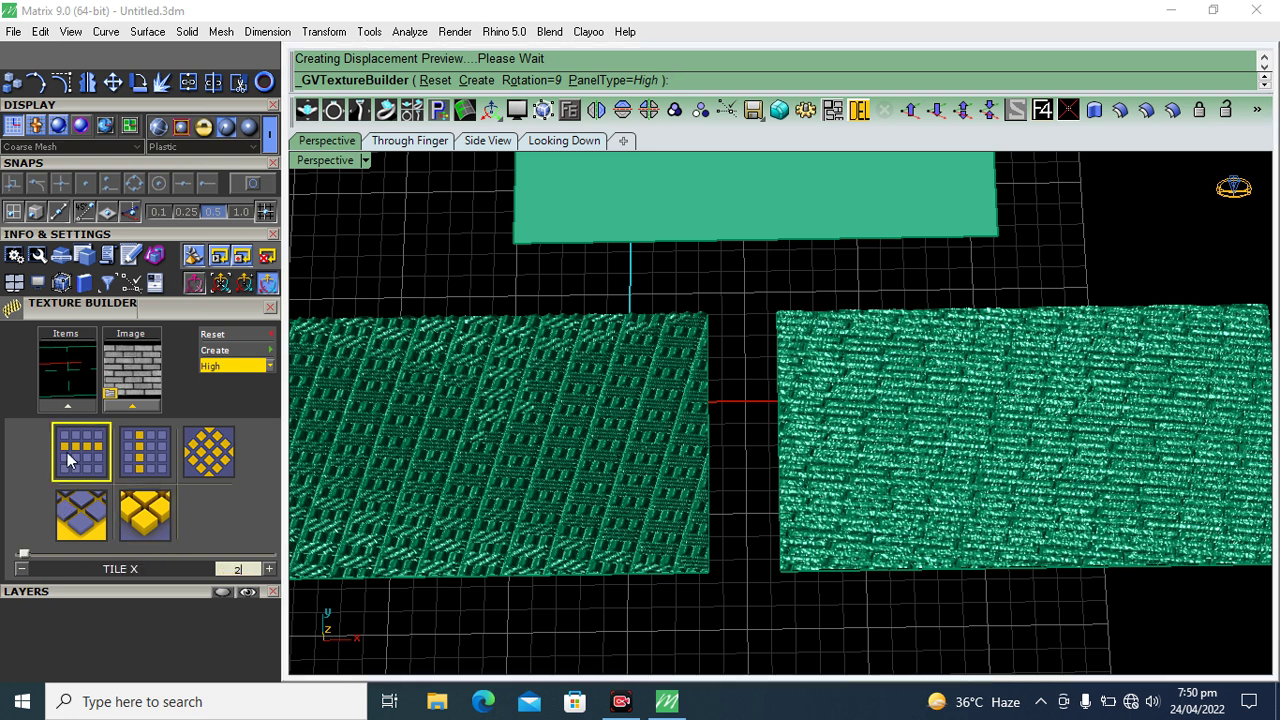
Step: Set the brick texture's Tile X to 1 and Tile Y to 2
{"action": "left_click", "coordinate": [21, 569]}
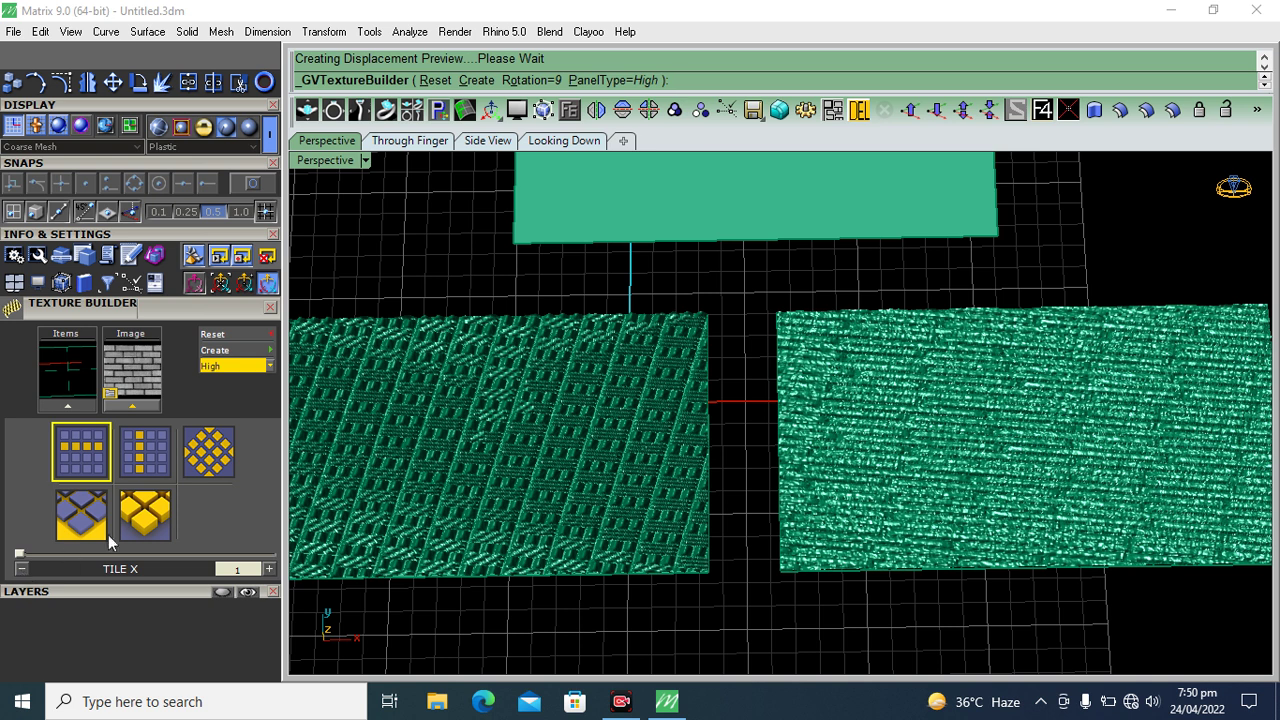
{"action": "left_click", "coordinate": [156, 460]}
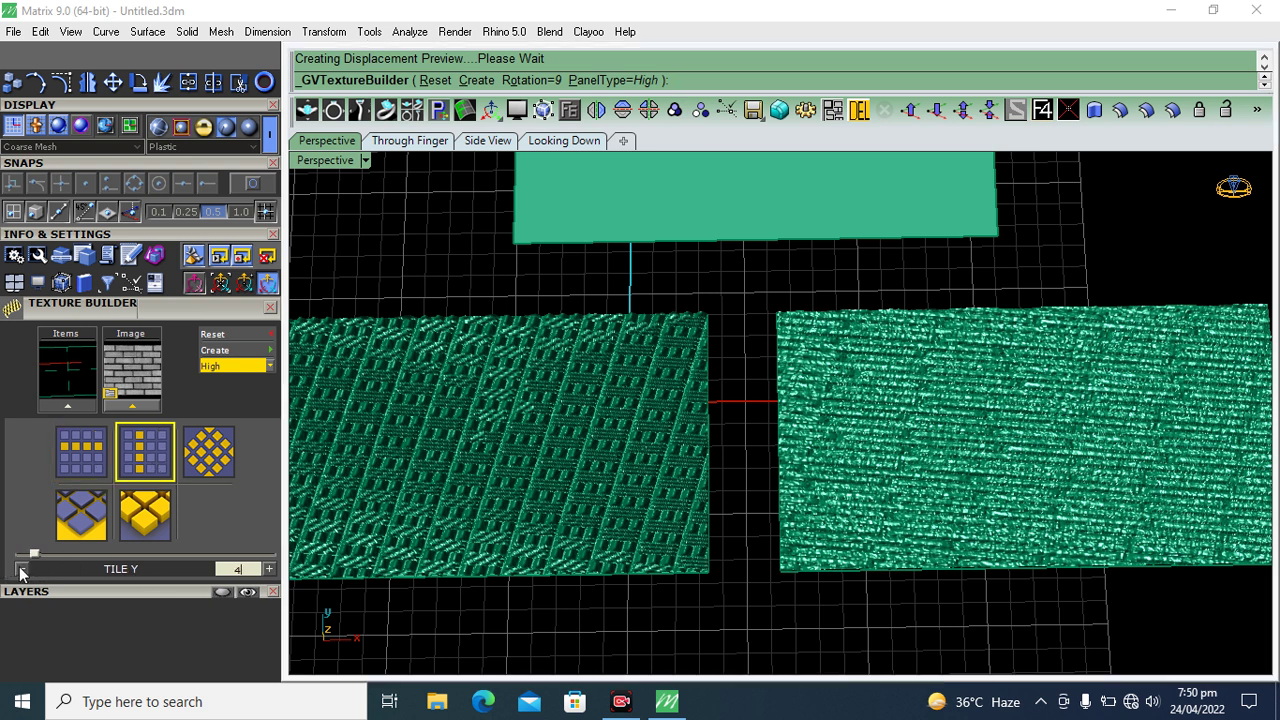
{"action": "left_click", "coordinate": [21, 569]}
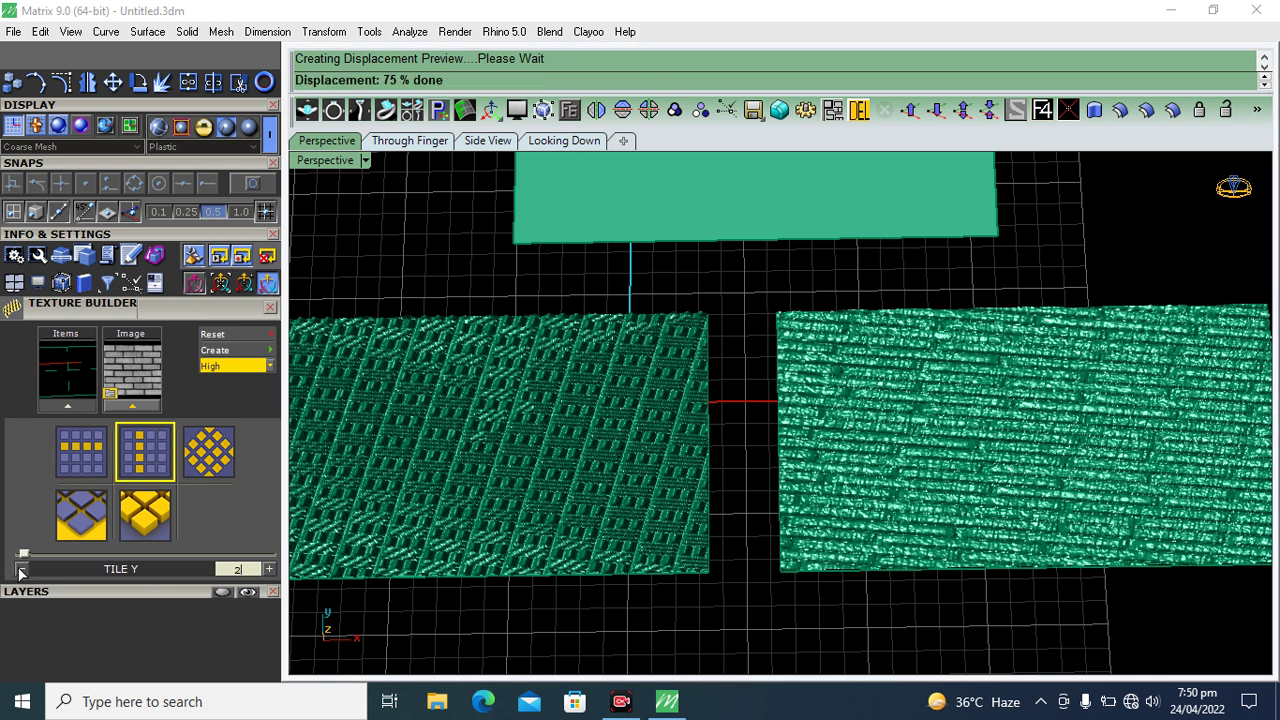
{"action": "left_click", "coordinate": [21, 569]}
{"action": "scroll", "coordinate": [977, 467], "scroll_direction": "up", "scroll_amount": 3}
{"action": "scroll", "coordinate": [977, 467], "scroll_direction": "up", "scroll_amount": 3}
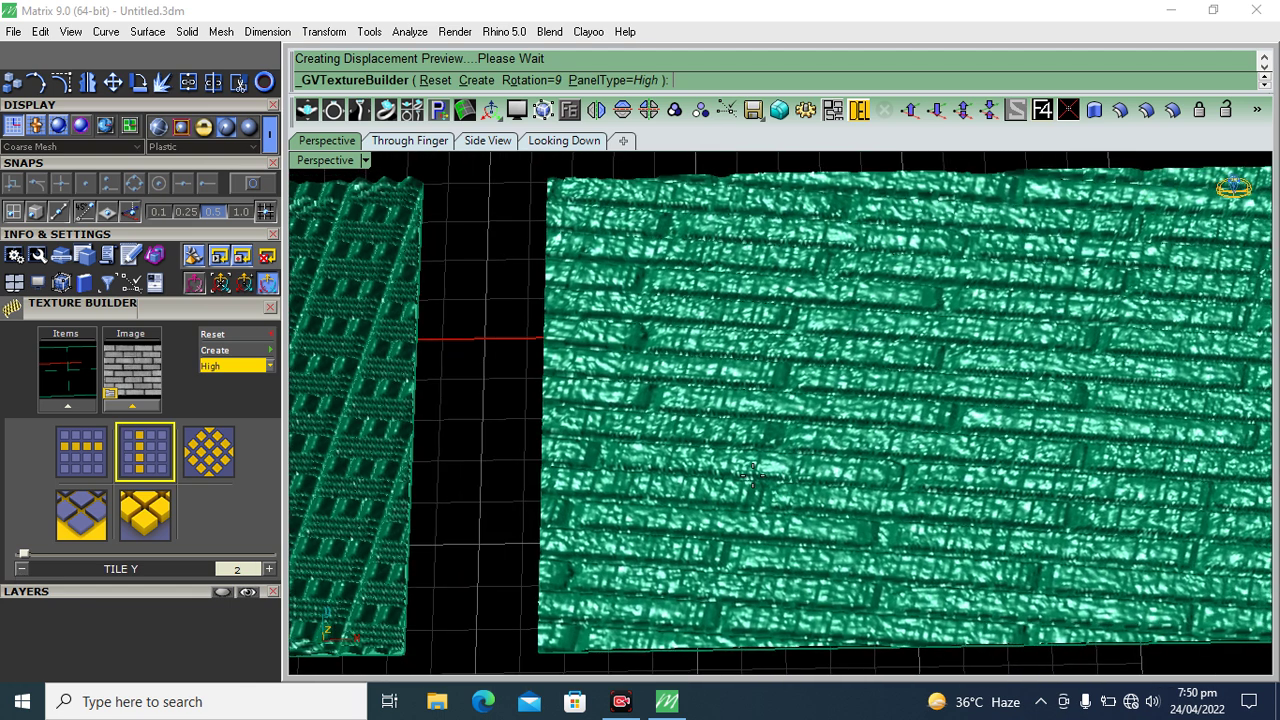
{"action": "scroll", "coordinate": [977, 467], "scroll_direction": "down", "scroll_amount": 8}
Step: Bring the texture rotation from 9 down to 0 so the bricks run straight
{"action": "left_click", "coordinate": [207, 452]}
{"action": "left_click", "coordinate": [21, 569]}
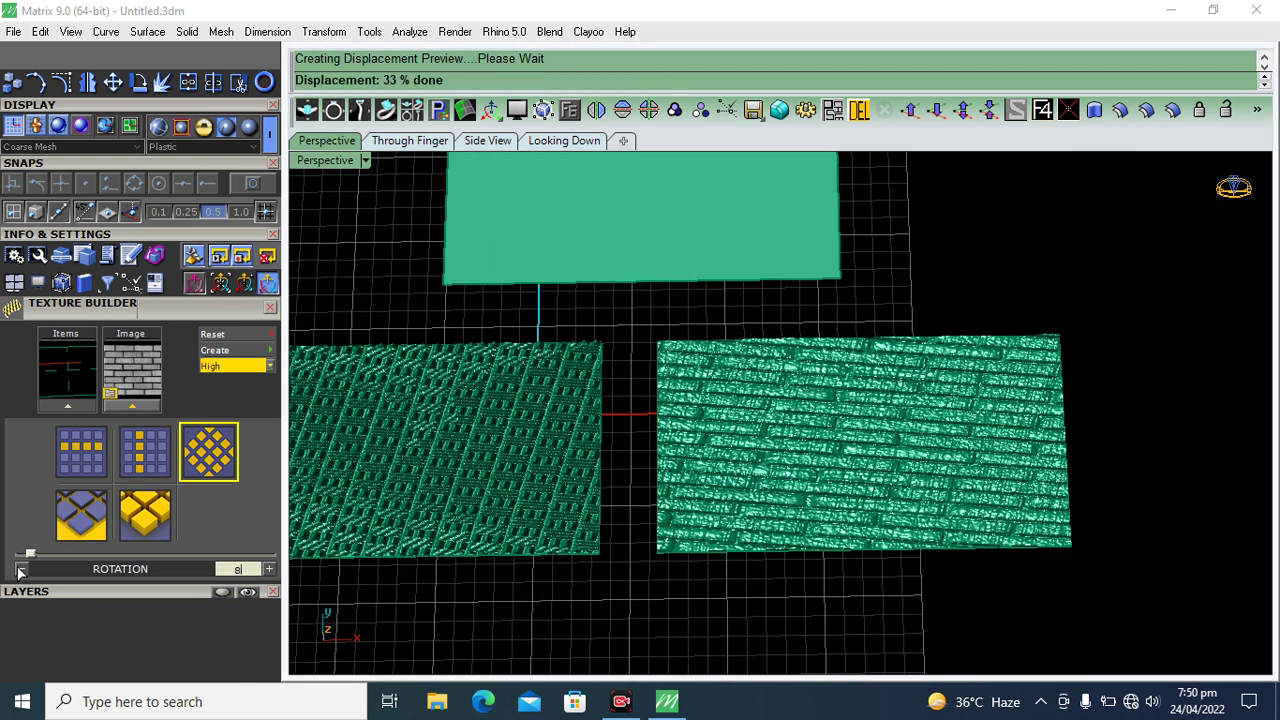
{"action": "left_click", "coordinate": [21, 569]}
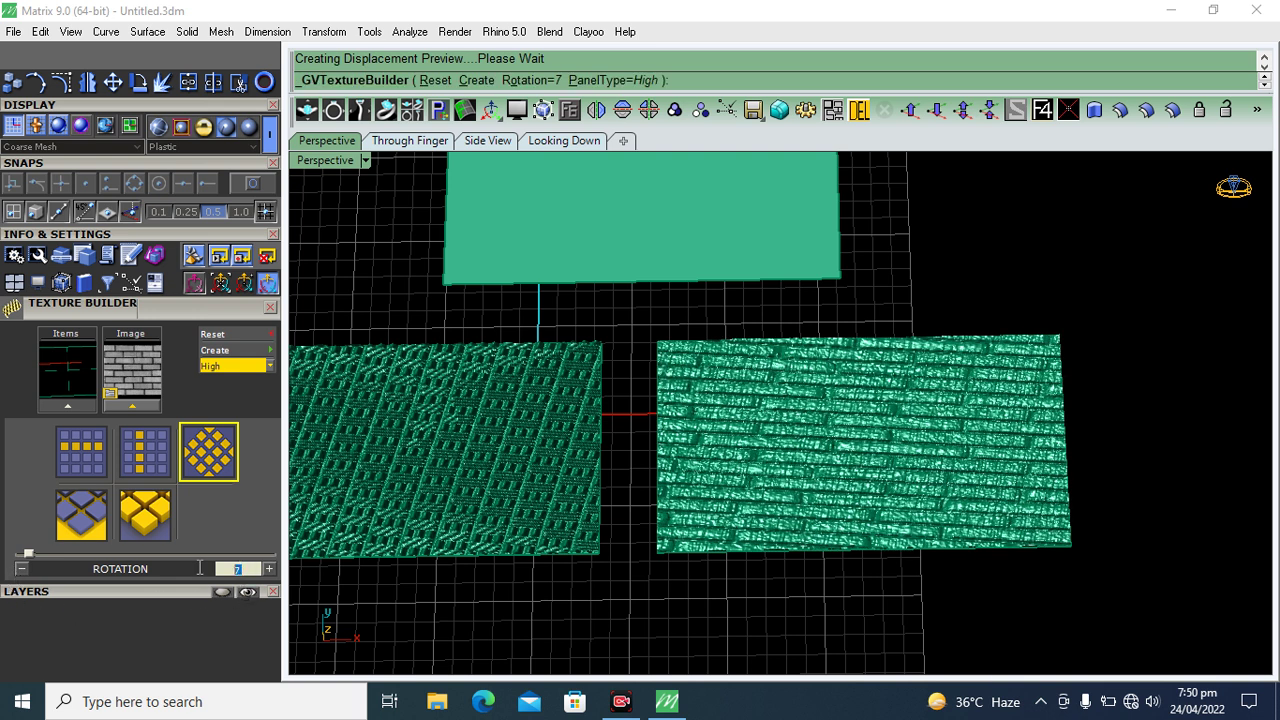
{"action": "type", "text": "1"}
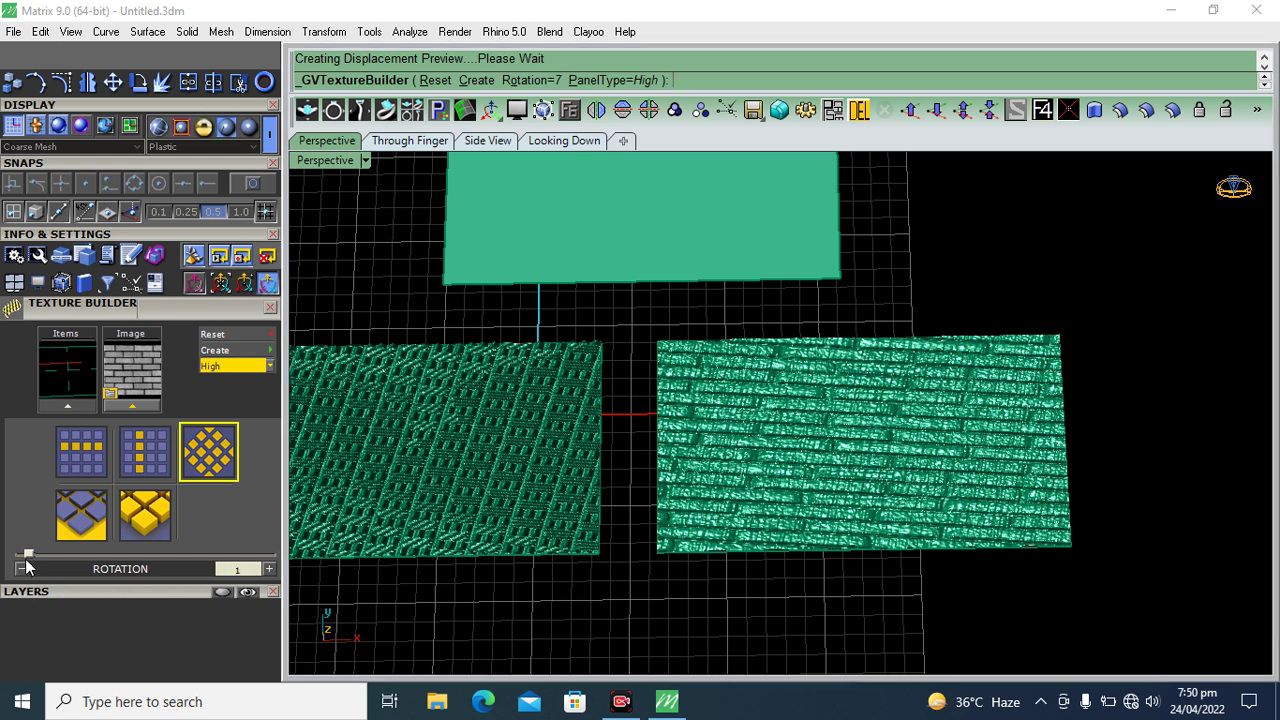
{"action": "left_click_drag", "start_coordinate": [27, 558], "coordinate": [19, 557]}
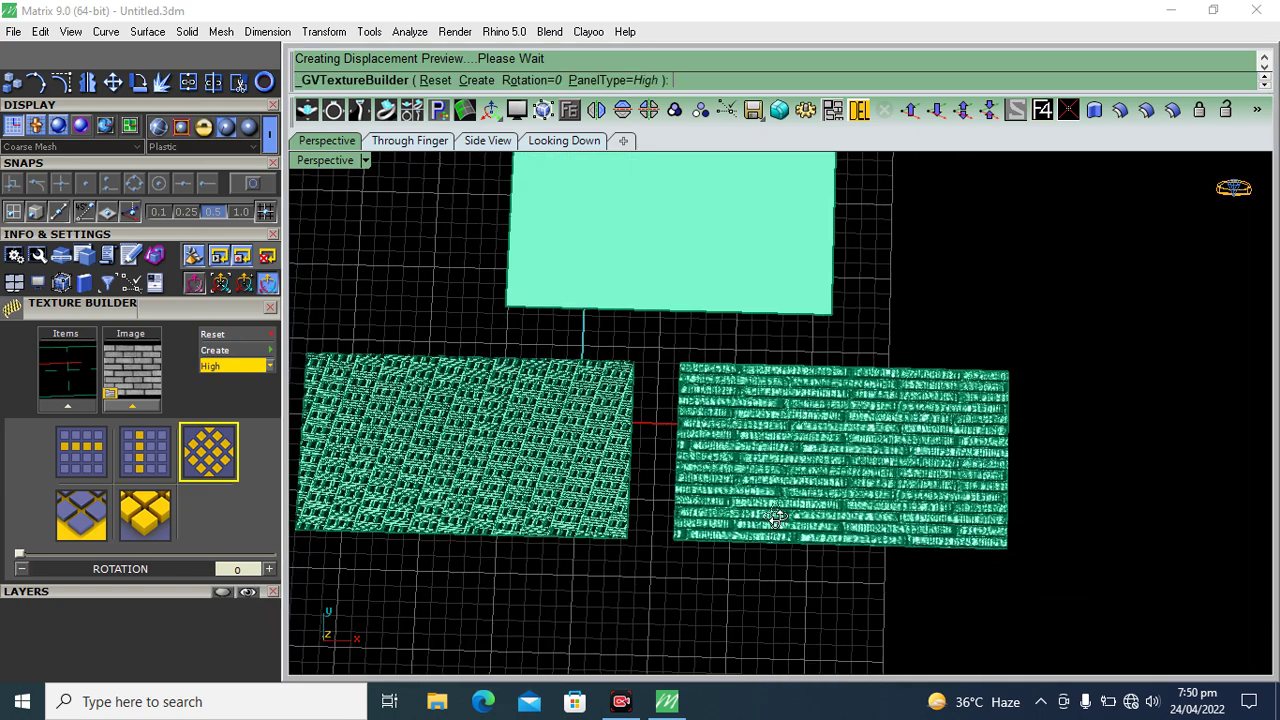
{"action": "scroll", "coordinate": [765, 497], "scroll_direction": "up", "scroll_amount": 5}
Step: Raise the brick white height from 0.4mm to 0.7mm
{"action": "left_click", "coordinate": [143, 517]}
{"action": "scroll", "coordinate": [725, 494], "scroll_direction": "up", "scroll_amount": 2}
{"action": "scroll", "coordinate": [723, 514], "scroll_direction": "up", "scroll_amount": 2}
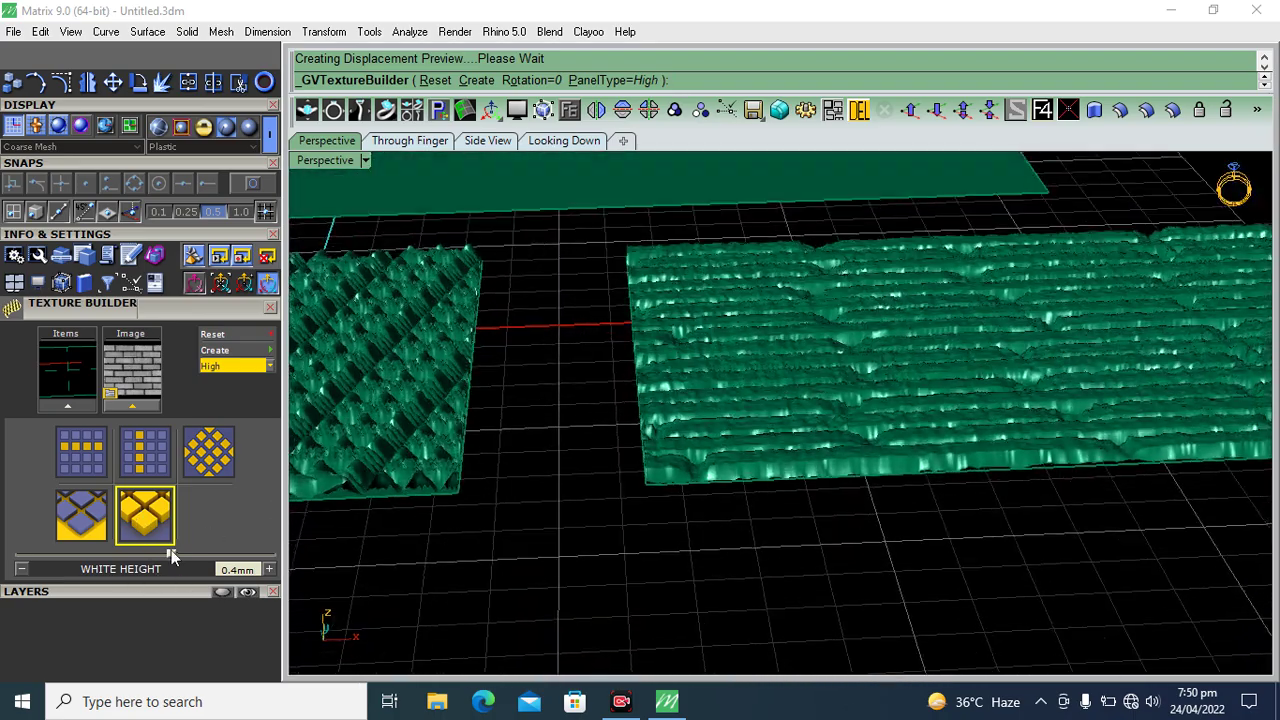
{"action": "left_click_drag", "start_coordinate": [171, 552], "coordinate": [189, 552]}
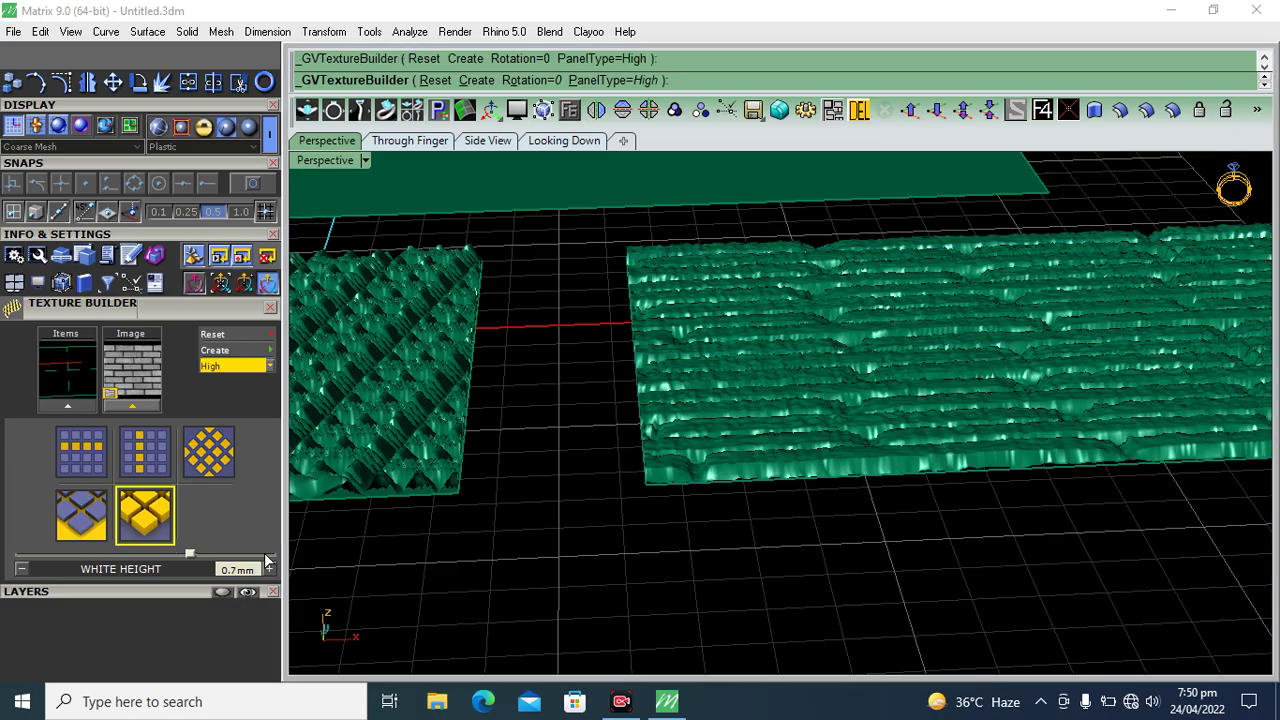
{"action": "scroll", "coordinate": [737, 489], "scroll_direction": "up", "scroll_amount": 1}
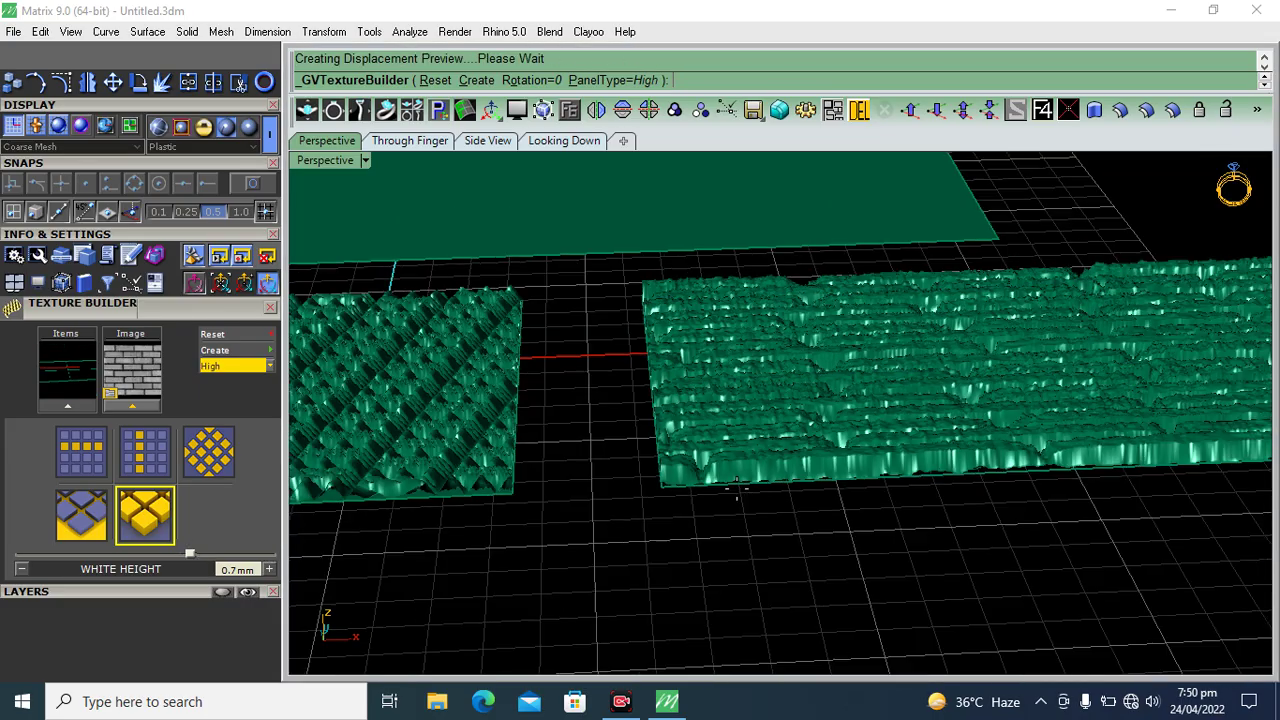
Step: Check the brick relief from several angles and bake it into the right-hand plane
{"action": "mouse_move", "coordinate": [737, 489]}
{"action": "right_mouse_down"}
{"action": "mouse_move", "coordinate": [791, 583]}
{"action": "mouse_move", "coordinate": [749, 493]}
{"action": "right_mouse_up"}
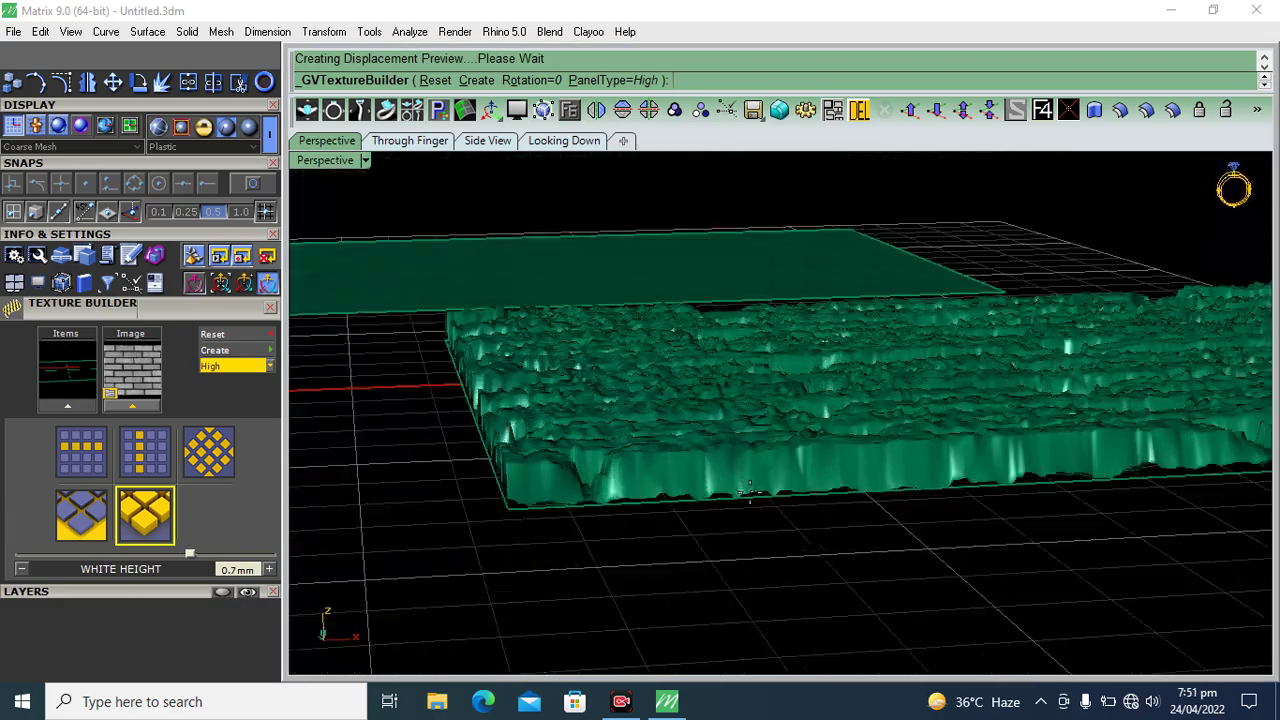
{"action": "right_click_drag", "start_coordinate": [702, 535], "coordinate": [687, 325]}
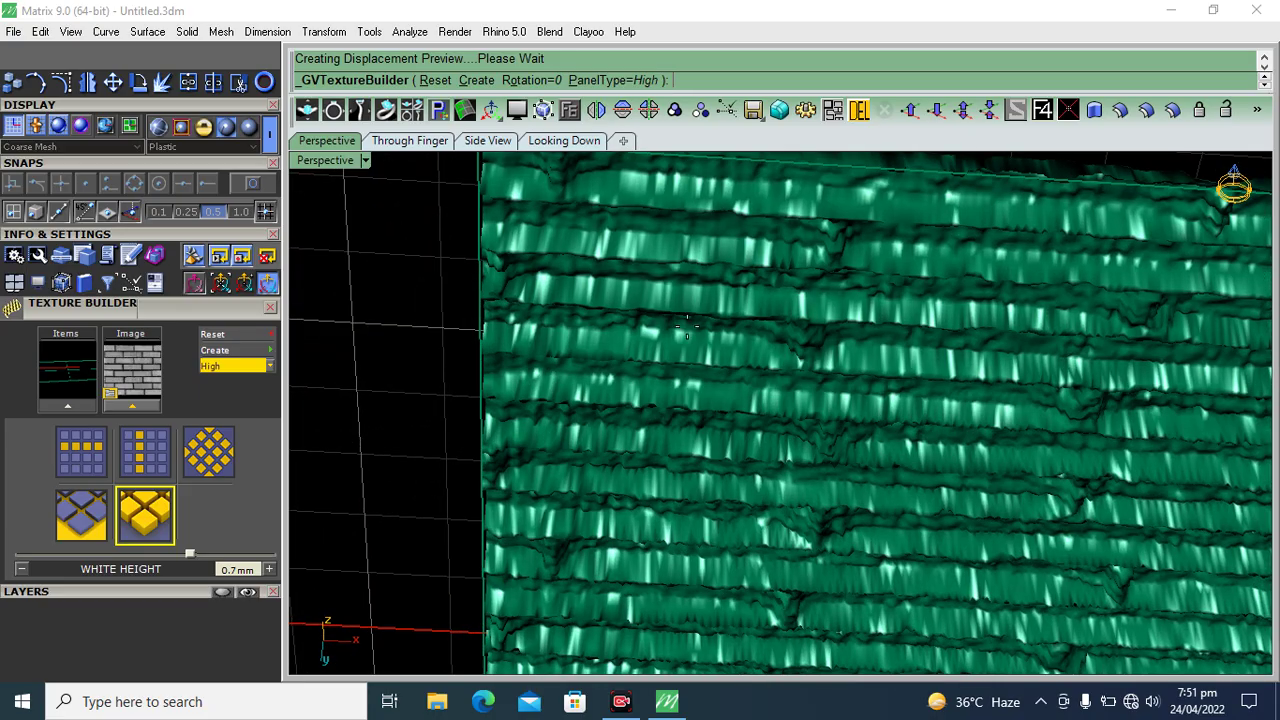
{"action": "right_click_drag", "start_coordinate": [657, 437], "coordinate": [747, 541]}
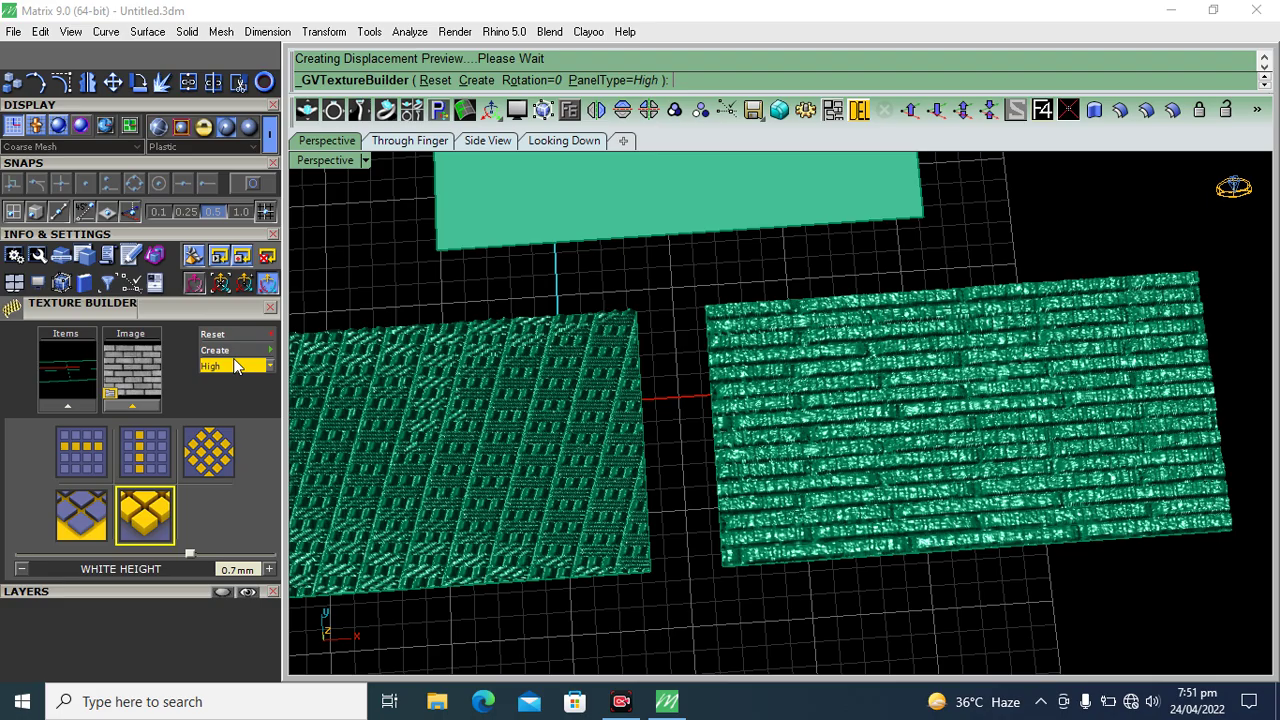
{"action": "left_click", "coordinate": [271, 348]}
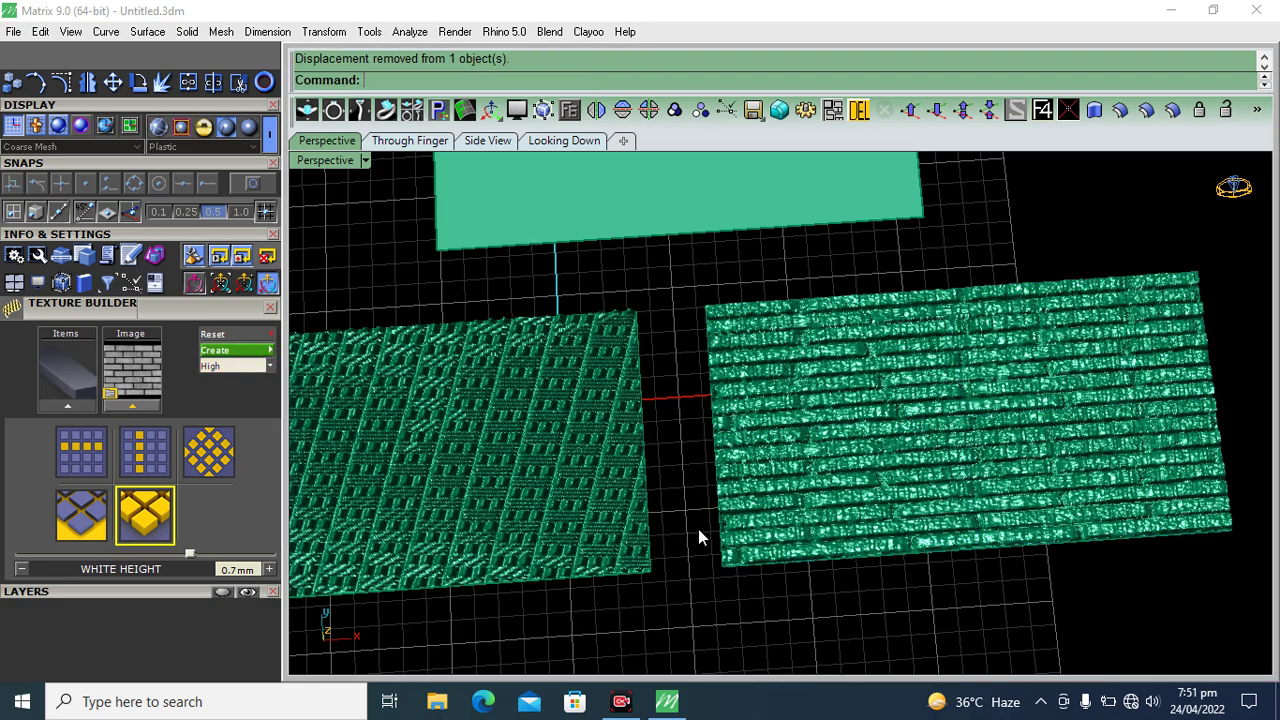
Step: Hide the viewport grid with F7 and select the flat top plate
{"action": "right_click_drag", "start_coordinate": [694, 531], "coordinate": [682, 572]}
{"action": "mouse_move", "coordinate": [791, 531]}
{"action": "right_mouse_down"}
{"action": "mouse_move", "coordinate": [726, 583]}
{"action": "mouse_move", "coordinate": [737, 457]}
{"action": "mouse_move", "coordinate": [723, 525]}
{"action": "mouse_move", "coordinate": [765, 444]}
{"action": "mouse_move", "coordinate": [794, 486]}
{"action": "mouse_move", "coordinate": [749, 497]}
{"action": "mouse_move", "coordinate": [762, 498]}
{"action": "right_mouse_up"}
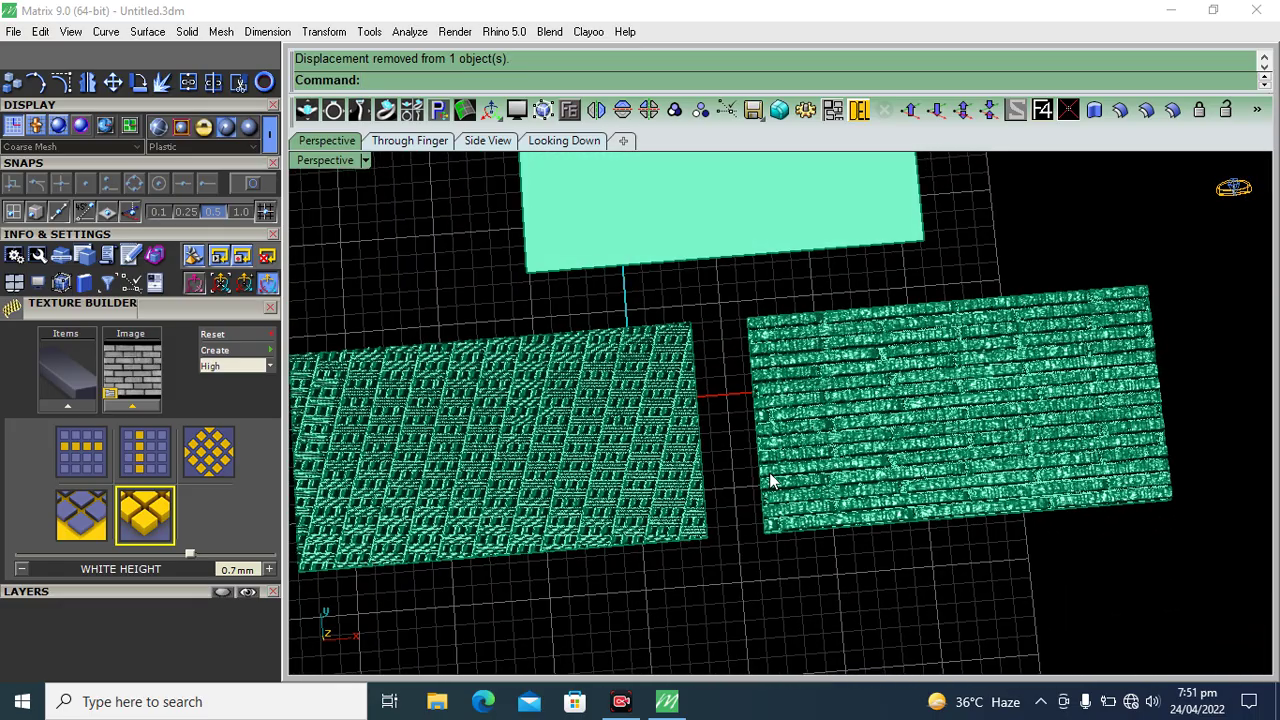
{"action": "key", "text": "F7"}
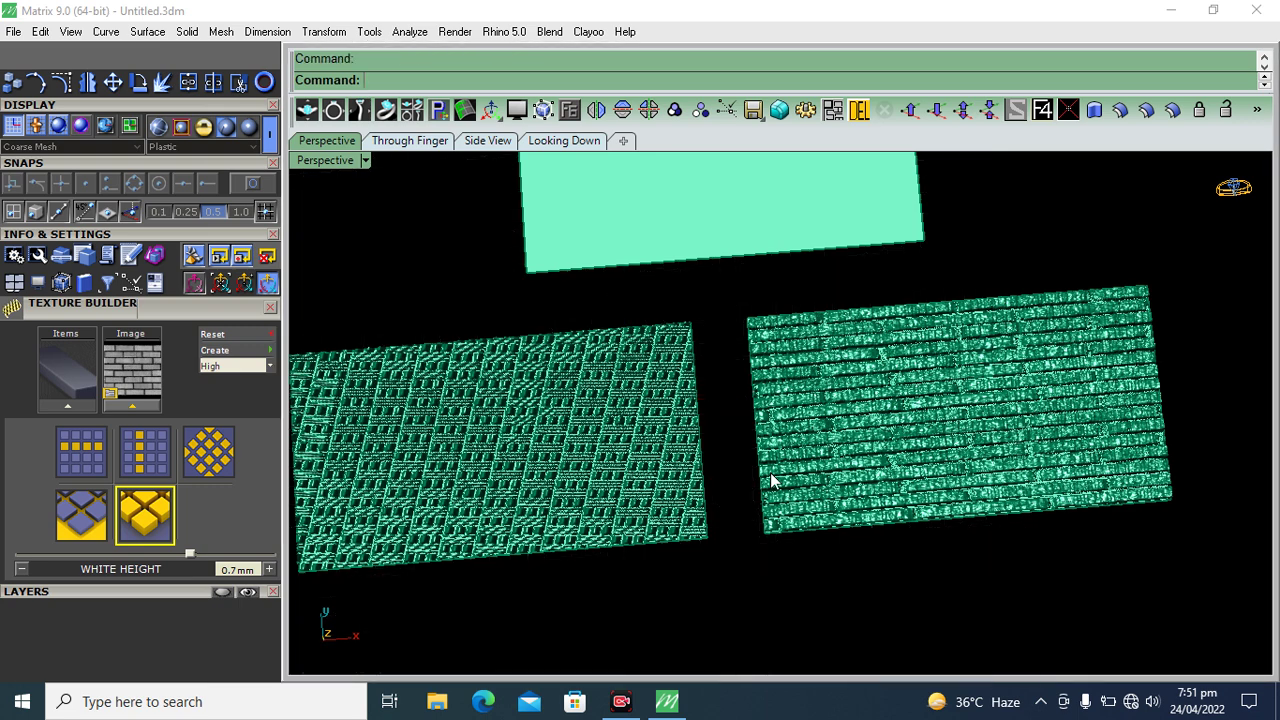
{"action": "mouse_move", "coordinate": [757, 483]}
{"action": "right_mouse_down"}
{"action": "mouse_move", "coordinate": [723, 446]}
{"action": "mouse_move", "coordinate": [791, 494]}
{"action": "mouse_move", "coordinate": [783, 463]}
{"action": "mouse_move", "coordinate": [796, 502]}
{"action": "mouse_move", "coordinate": [786, 472]}
{"action": "right_mouse_up"}
{"action": "left_click", "coordinate": [760, 282]}
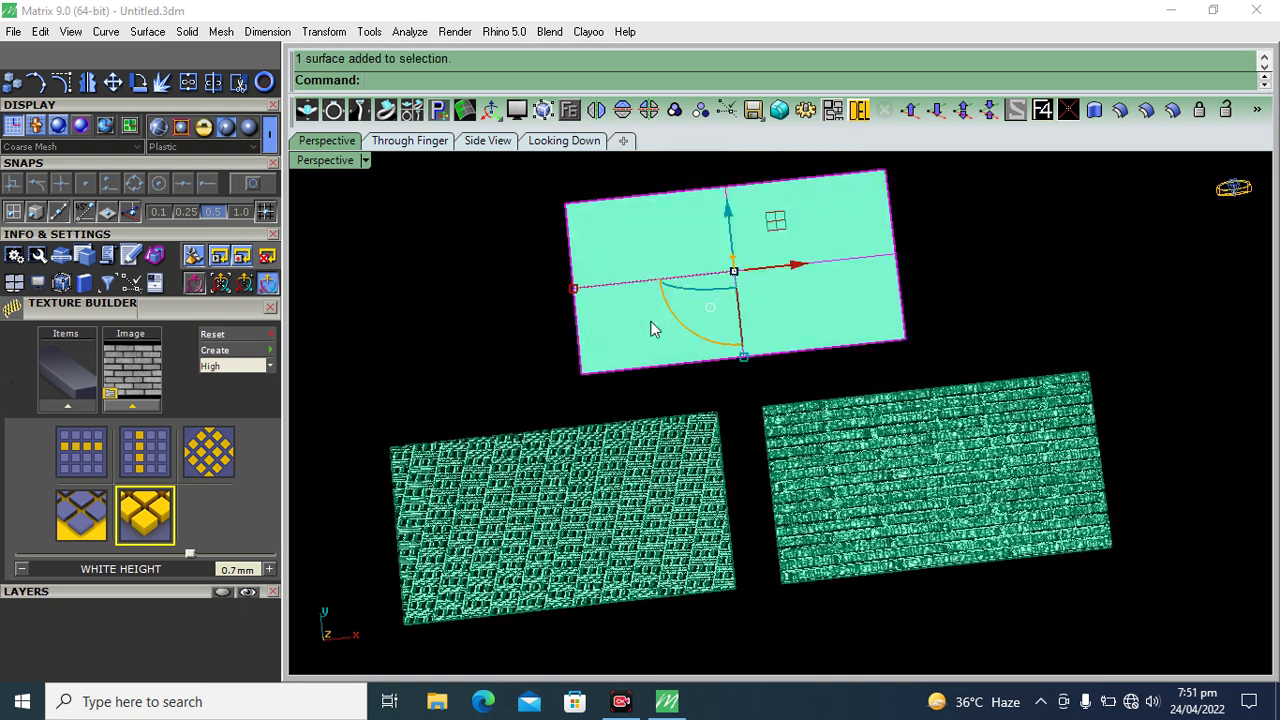
Step: Start a displacement on the top plate using Weave.jpg as the image
{"action": "left_click", "coordinate": [53, 407]}
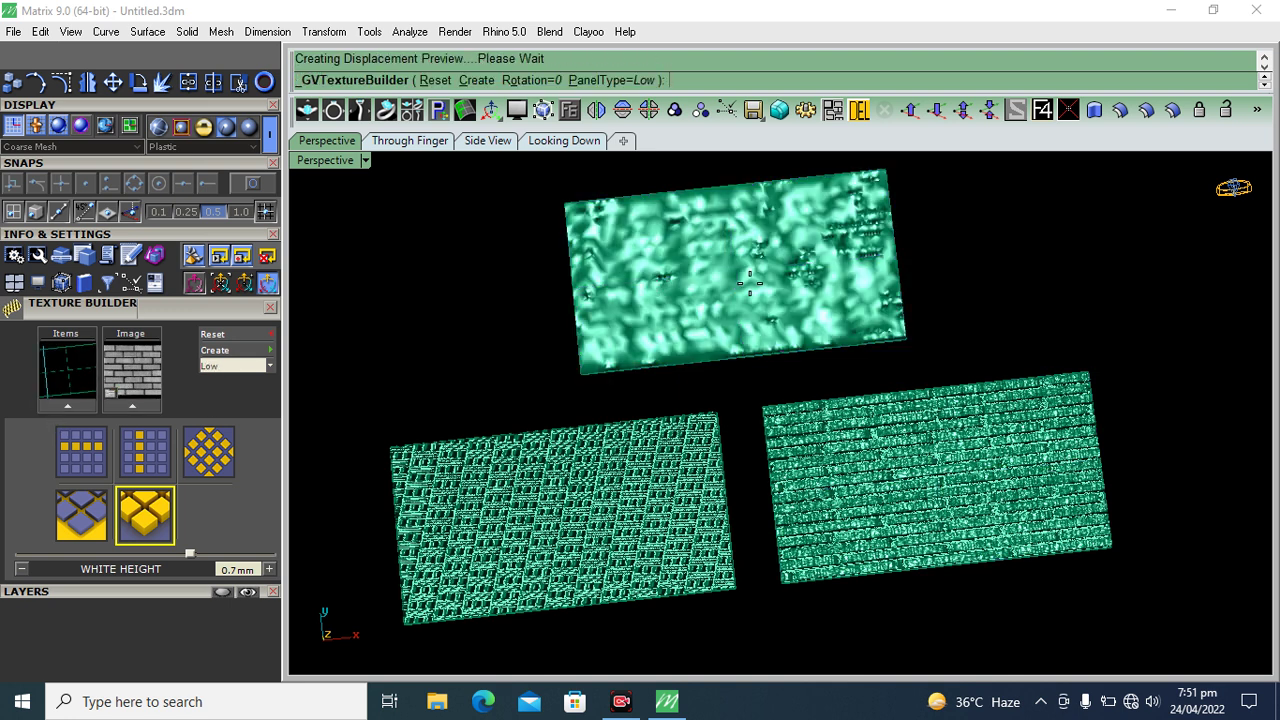
{"action": "left_click", "coordinate": [127, 378]}
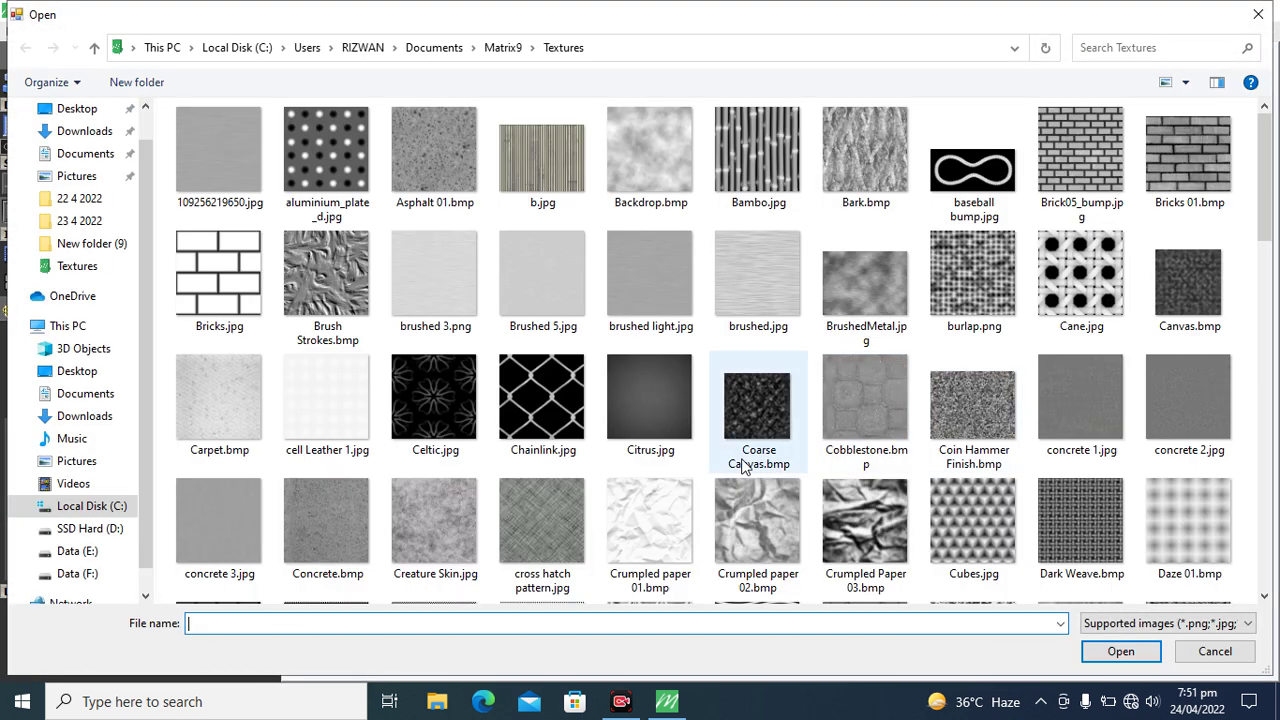
{"action": "scroll", "coordinate": [743, 467], "scroll_direction": "down", "scroll_amount": 3}
{"action": "scroll", "coordinate": [743, 467], "scroll_direction": "down", "scroll_amount": 10}
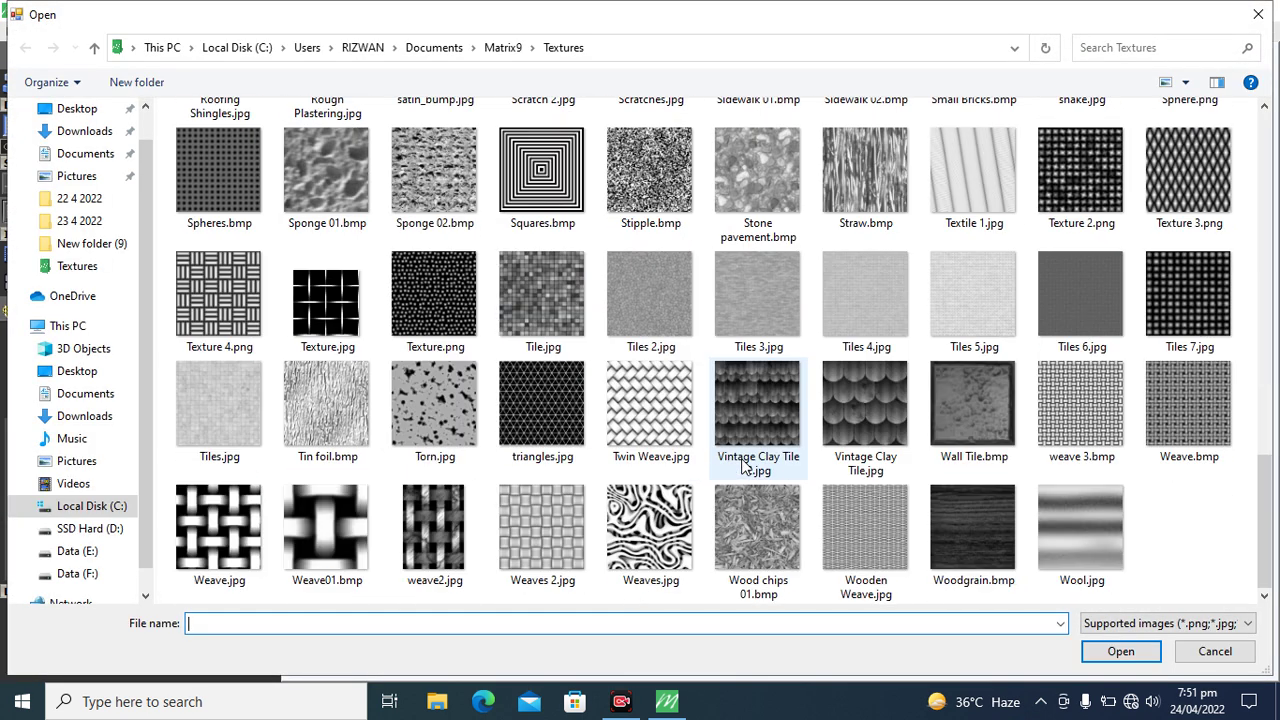
{"action": "left_click", "coordinate": [232, 535]}
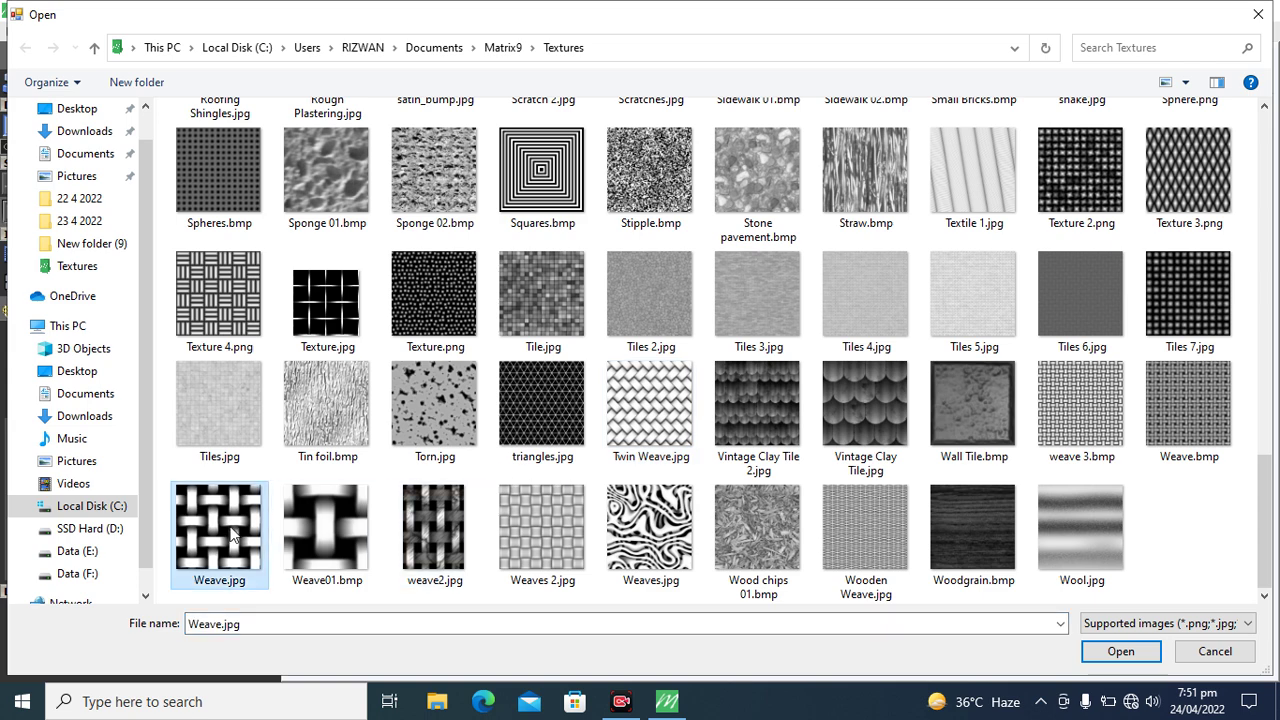
{"action": "double_click", "coordinate": [232, 535]}
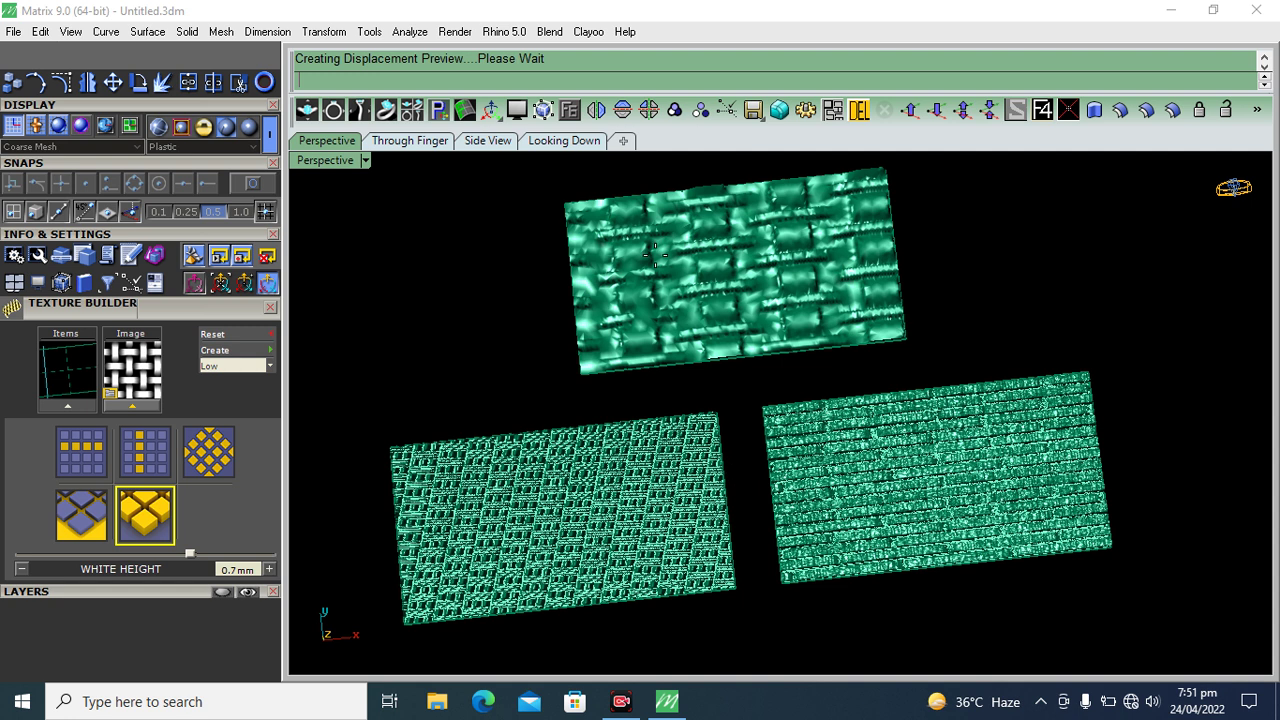
Step: Set the preview quality to High and view the weave plate face-on
{"action": "scroll", "coordinate": [655, 253], "scroll_direction": "up", "scroll_amount": 2}
{"action": "scroll", "coordinate": [655, 253], "scroll_direction": "up", "scroll_amount": 2}
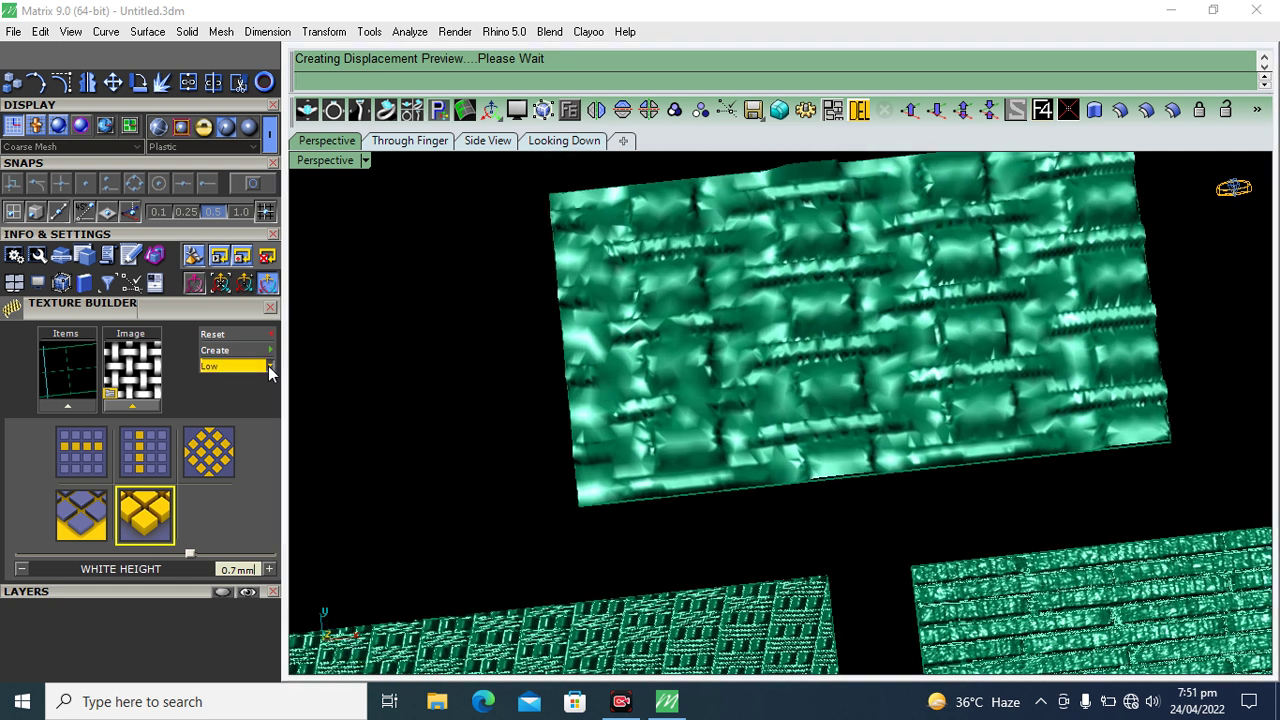
{"action": "left_click", "coordinate": [268, 366]}
{"action": "left_click", "coordinate": [230, 424]}
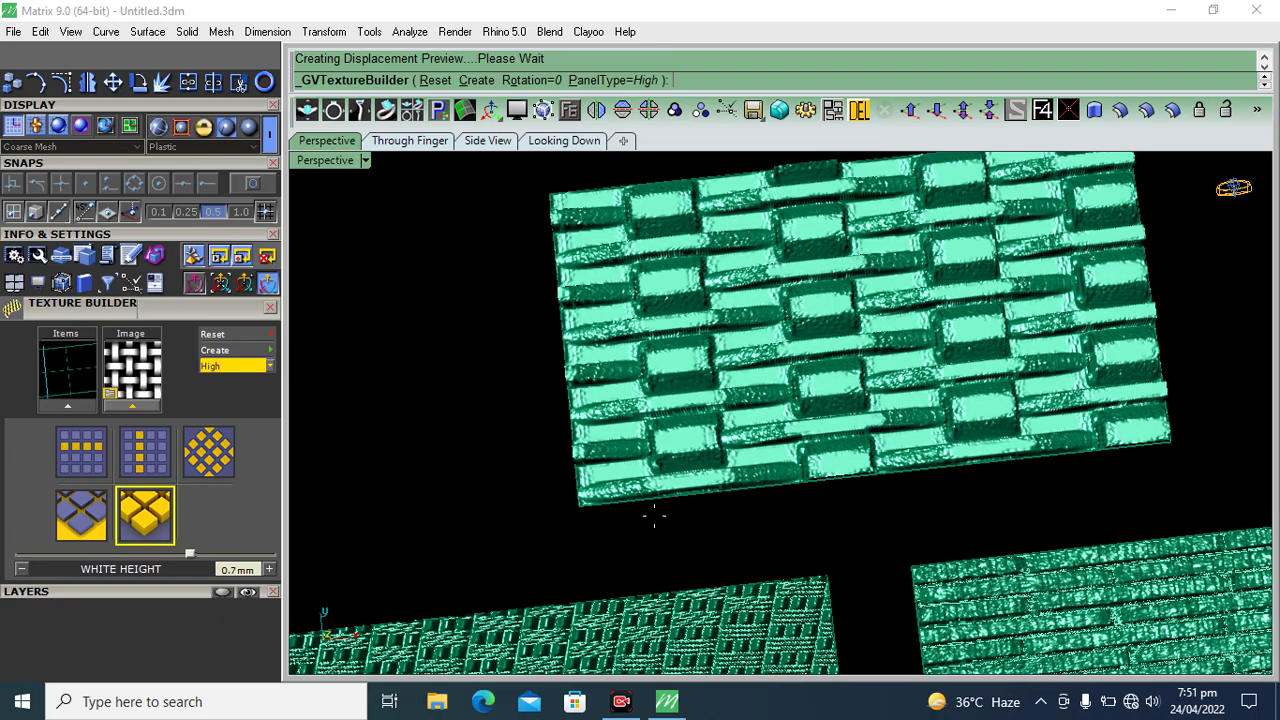
{"action": "scroll", "coordinate": [702, 489], "scroll_direction": "down", "scroll_amount": 1}
{"action": "scroll", "coordinate": [655, 440], "scroll_direction": "up", "scroll_amount": 2}
{"action": "scroll", "coordinate": [655, 460], "scroll_direction": "down", "scroll_amount": 2}
{"action": "scroll", "coordinate": [705, 489], "scroll_direction": "down", "scroll_amount": 1}
{"action": "scroll", "coordinate": [705, 489], "scroll_direction": "up", "scroll_amount": 1}
{"action": "scroll", "coordinate": [700, 490], "scroll_direction": "up", "scroll_amount": 1}
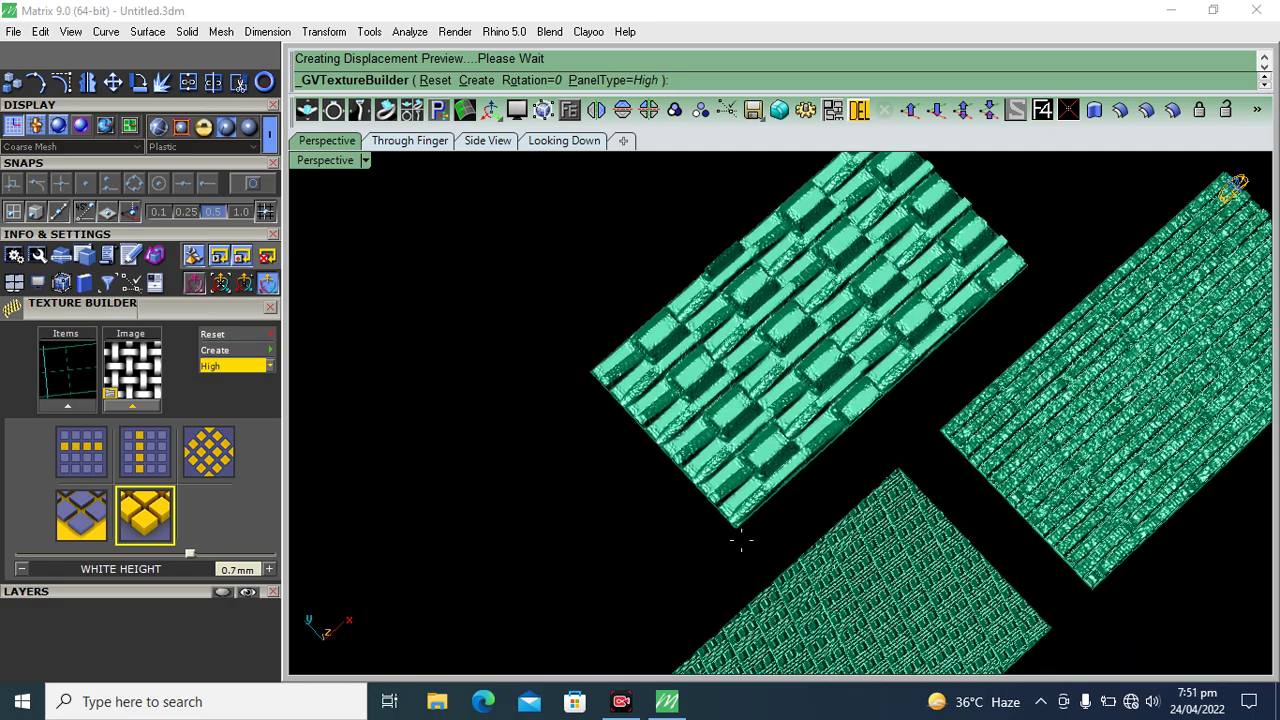
{"action": "scroll", "coordinate": [695, 490], "scroll_direction": "up", "scroll_amount": 1}
{"action": "scroll", "coordinate": [690, 491], "scroll_direction": "up", "scroll_amount": 1}
{"action": "mouse_move", "coordinate": [690, 491]}
{"action": "right_mouse_down"}
{"action": "mouse_move", "coordinate": [614, 529]}
{"action": "mouse_move", "coordinate": [743, 503]}
{"action": "mouse_move", "coordinate": [666, 491]}
{"action": "mouse_move", "coordinate": [692, 506]}
{"action": "right_mouse_up"}
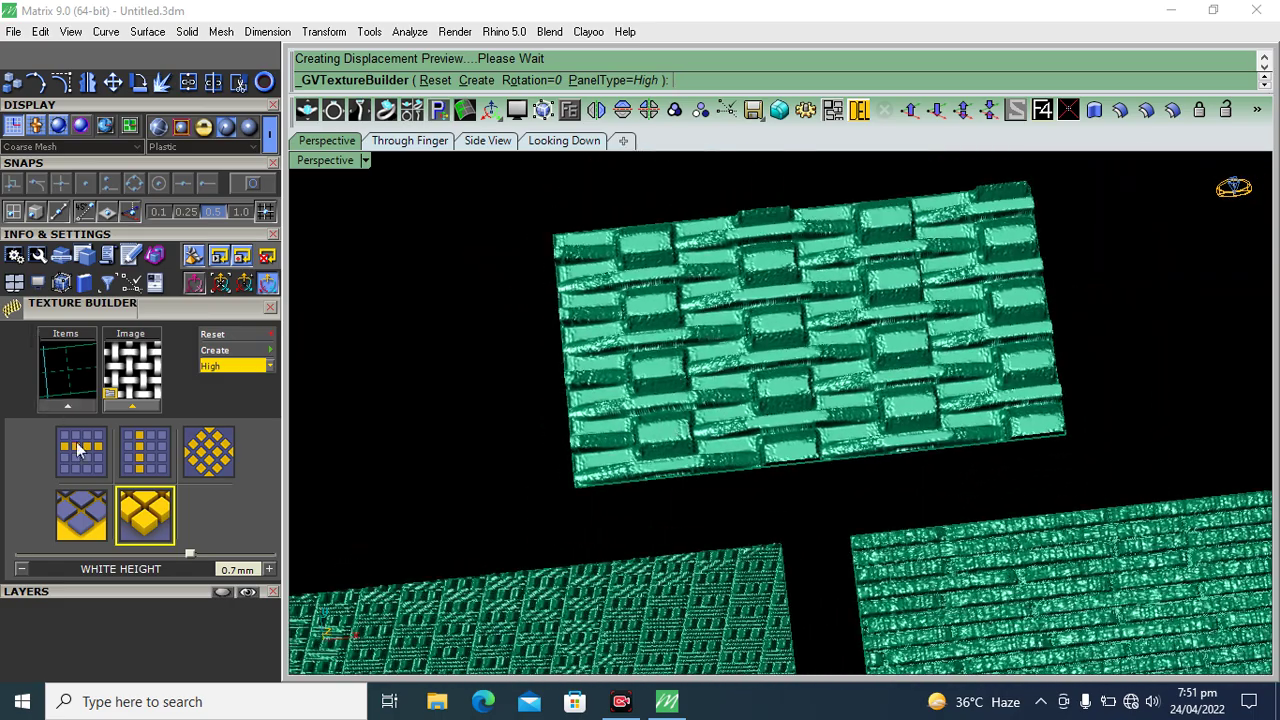
Step: Increase the weave's Tile X step by step up to 5
{"action": "left_click", "coordinate": [81, 451]}
{"action": "left_click", "coordinate": [269, 569]}
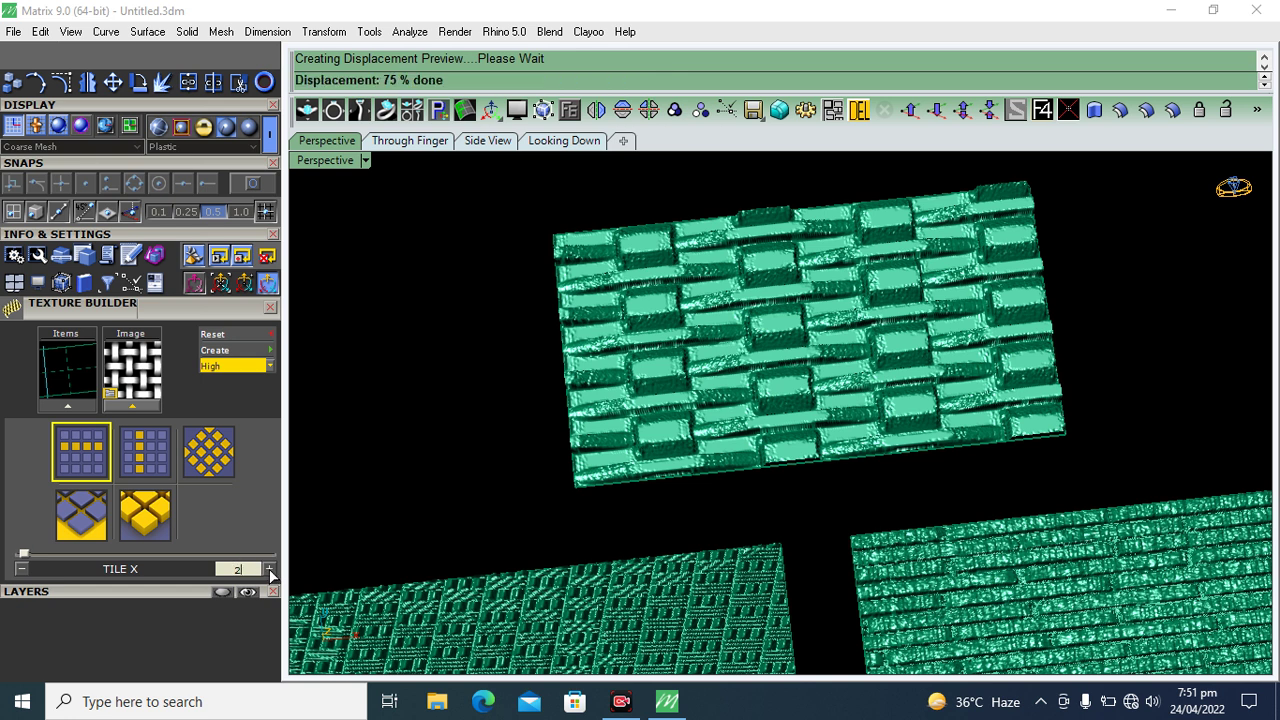
{"action": "left_click", "coordinate": [269, 569]}
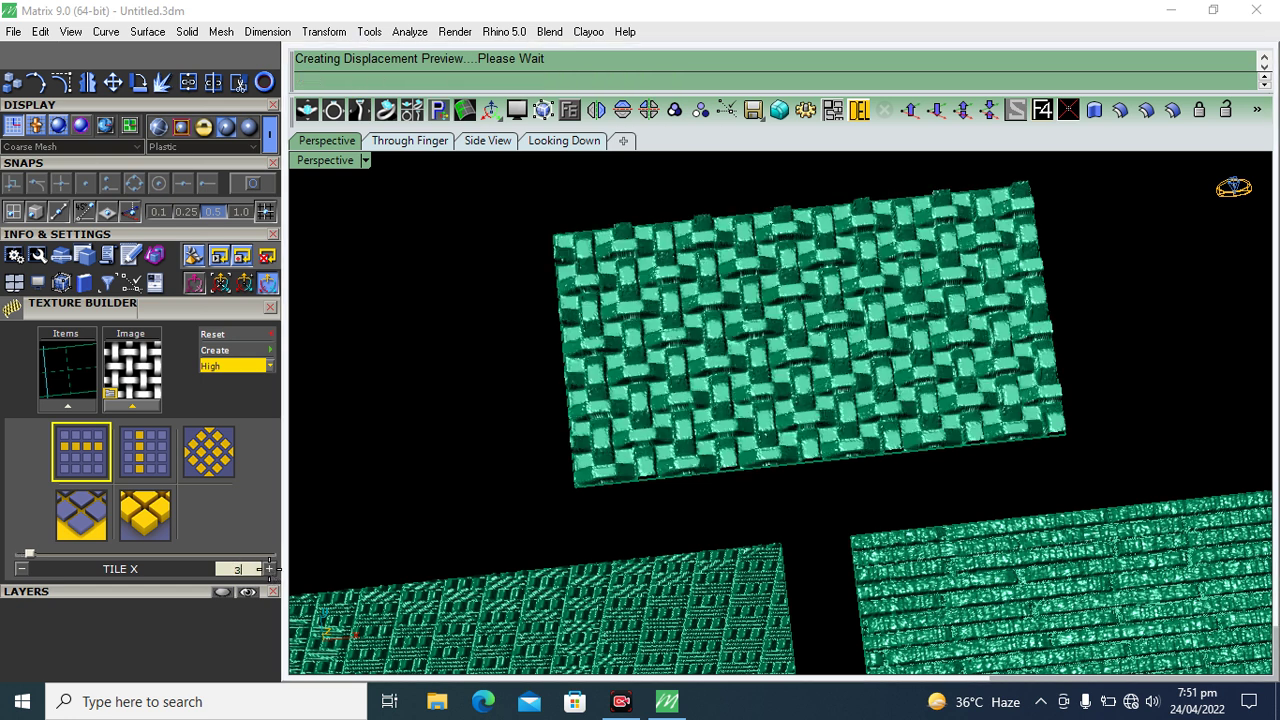
{"action": "scroll", "coordinate": [877, 347], "scroll_direction": "up", "scroll_amount": 2}
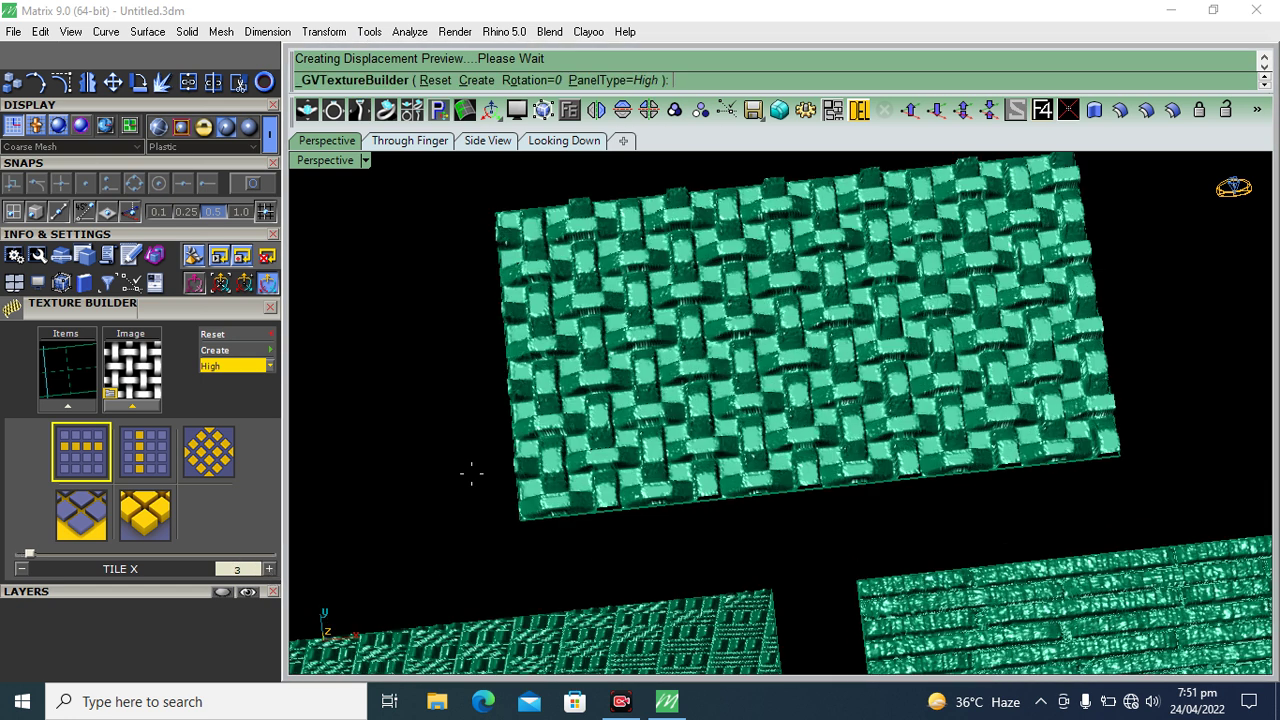
{"action": "left_click", "coordinate": [269, 569]}
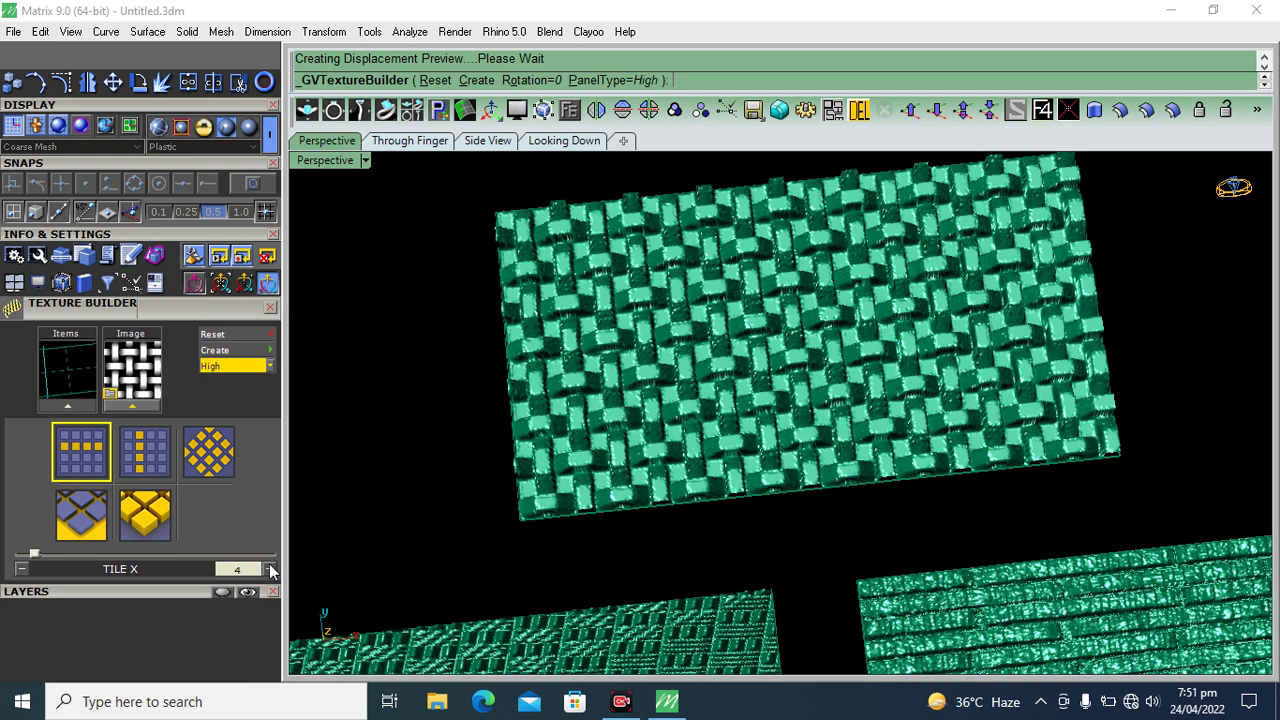
{"action": "left_click", "coordinate": [145, 456]}
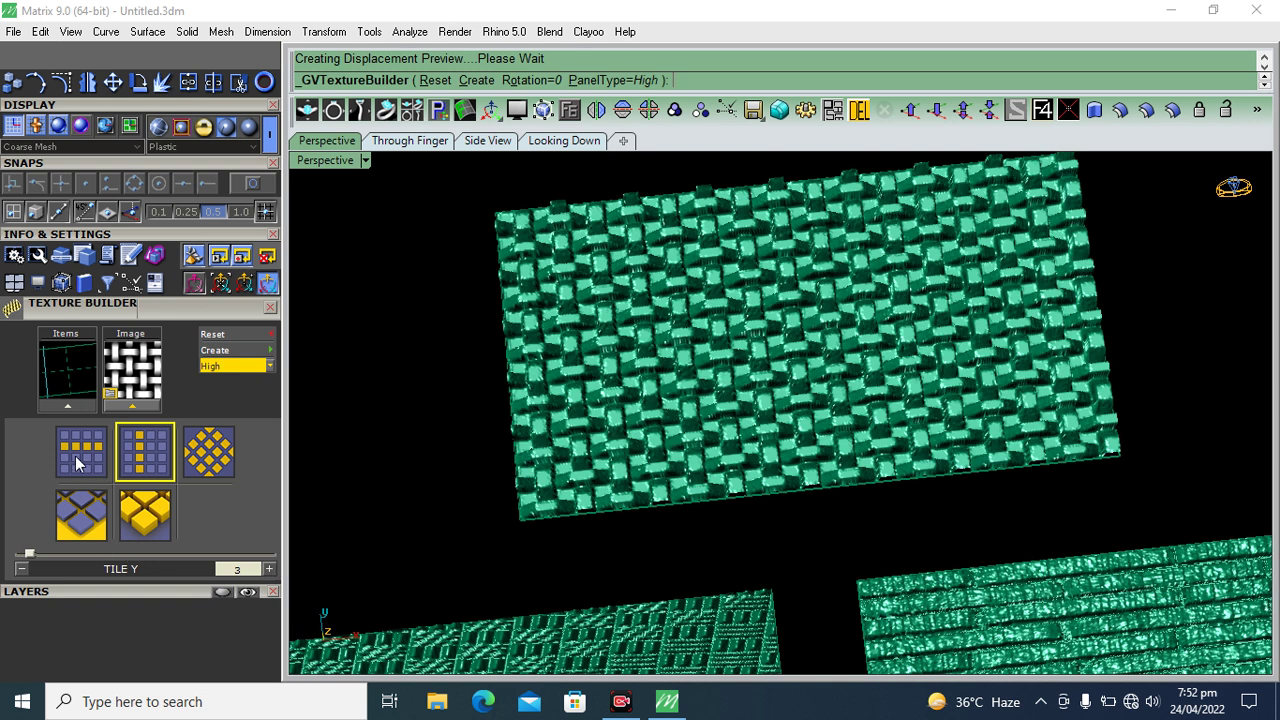
{"action": "left_click", "coordinate": [78, 462]}
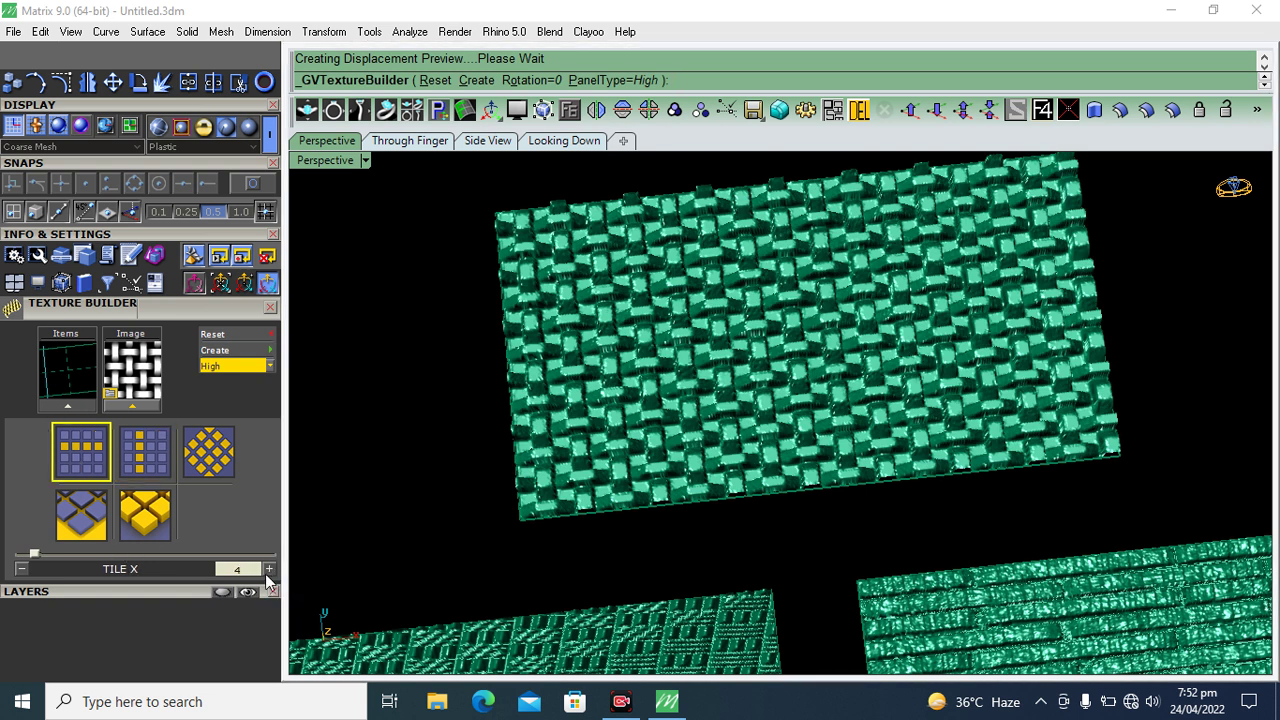
{"action": "left_click", "coordinate": [270, 569]}
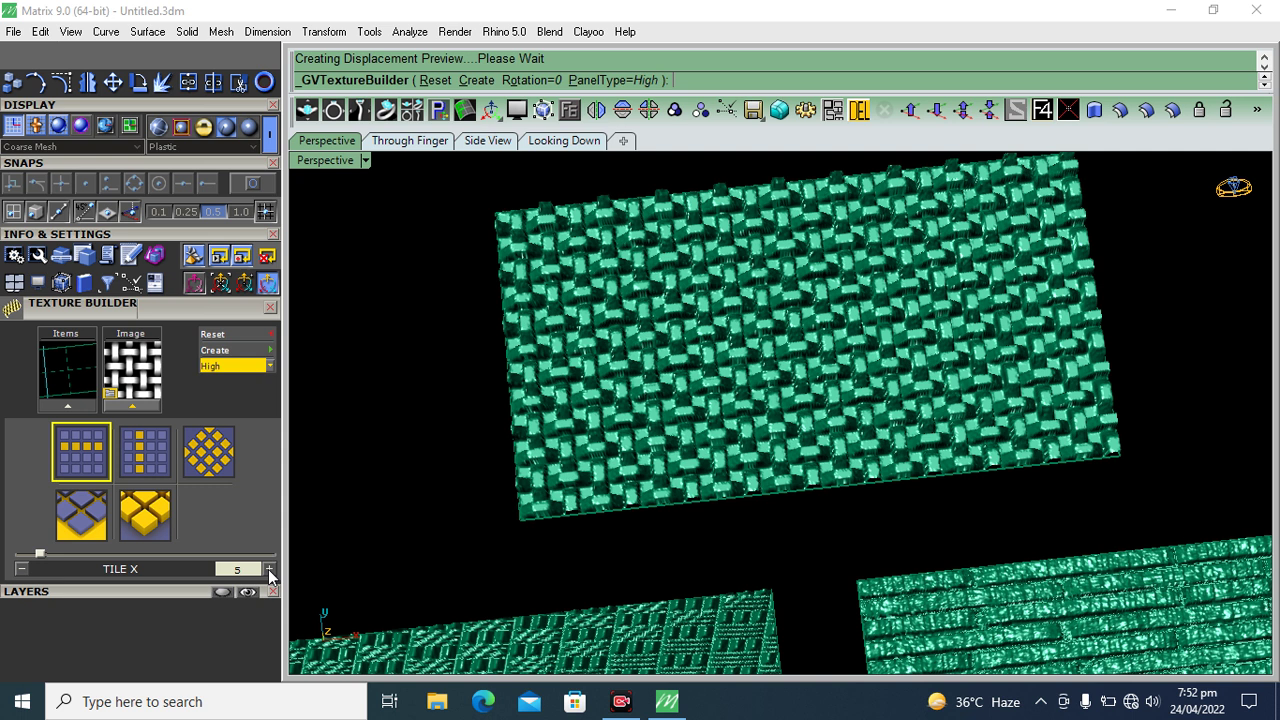
Step: Raise the pattern rotation to 4 and review the white and black height settings
{"action": "left_click", "coordinate": [212, 458]}
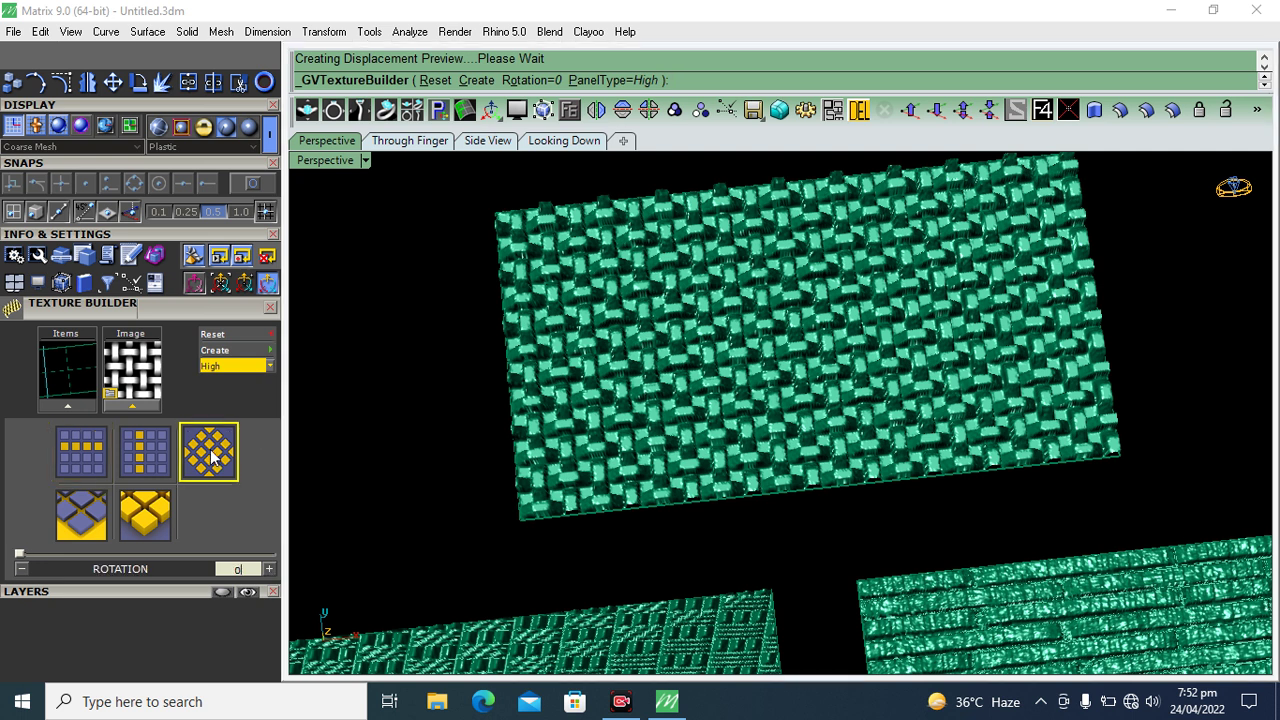
{"action": "left_click", "coordinate": [270, 569]}
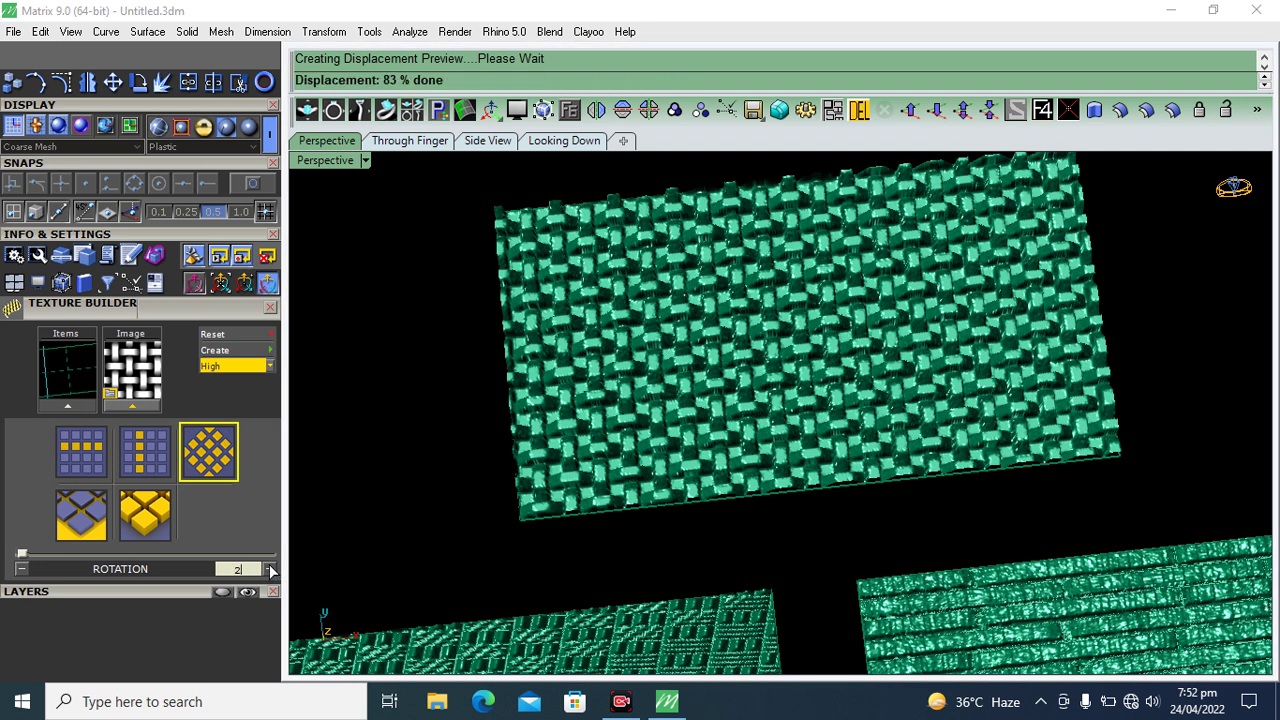
{"action": "left_click", "coordinate": [270, 569]}
{"action": "left_click", "coordinate": [270, 569]}
{"action": "left_click", "coordinate": [145, 514]}
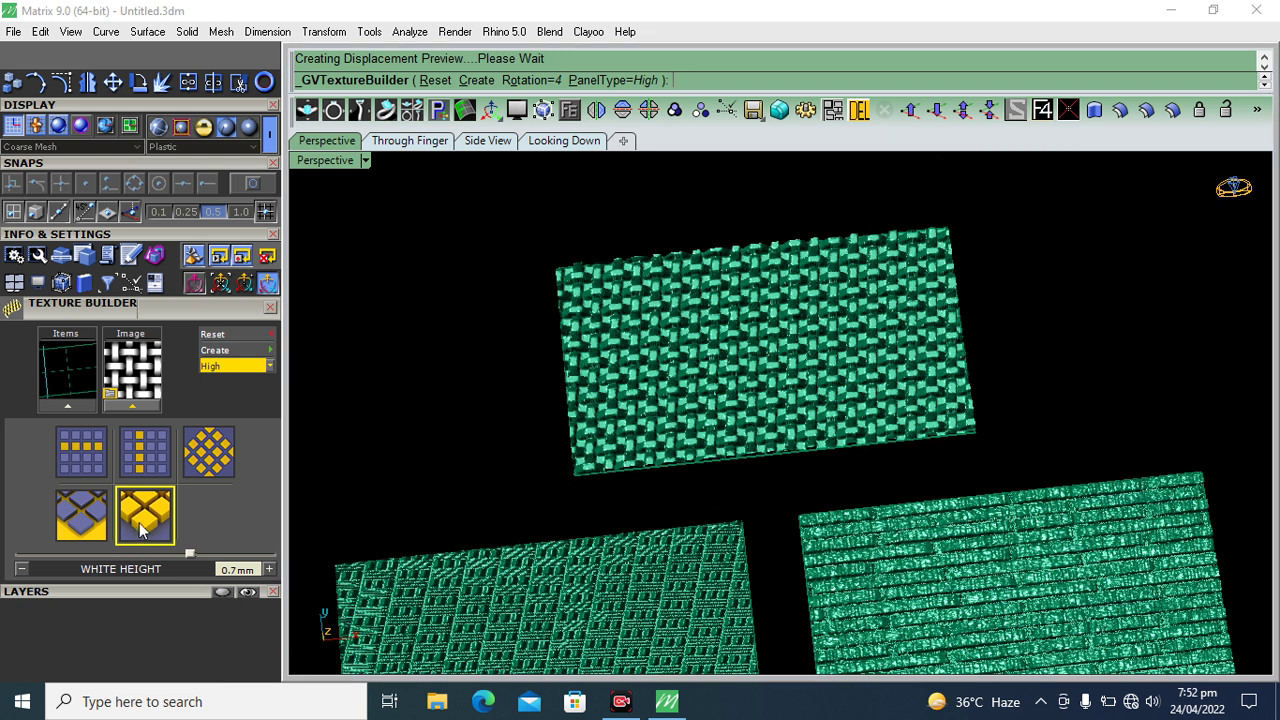
{"action": "left_click", "coordinate": [82, 514]}
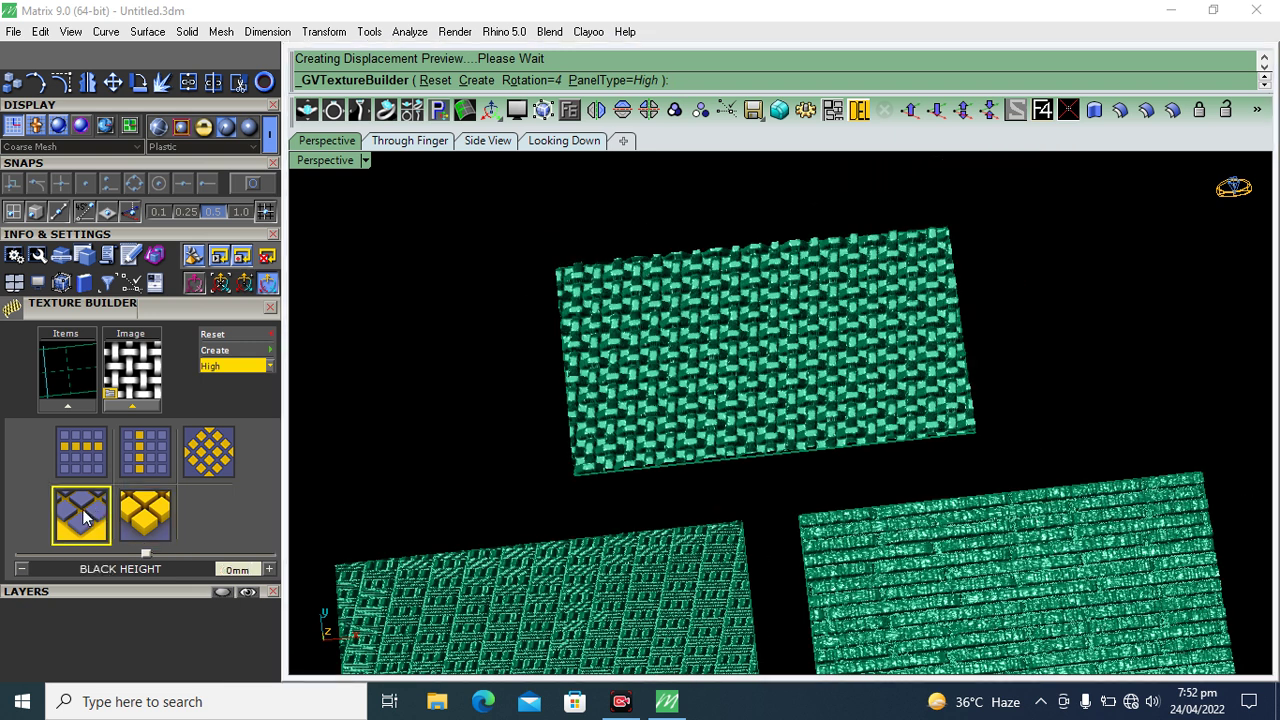
Step: Bake the top plate's weave displacement into a real mesh
{"action": "scroll", "coordinate": [716, 586], "scroll_direction": "down", "scroll_amount": 3}
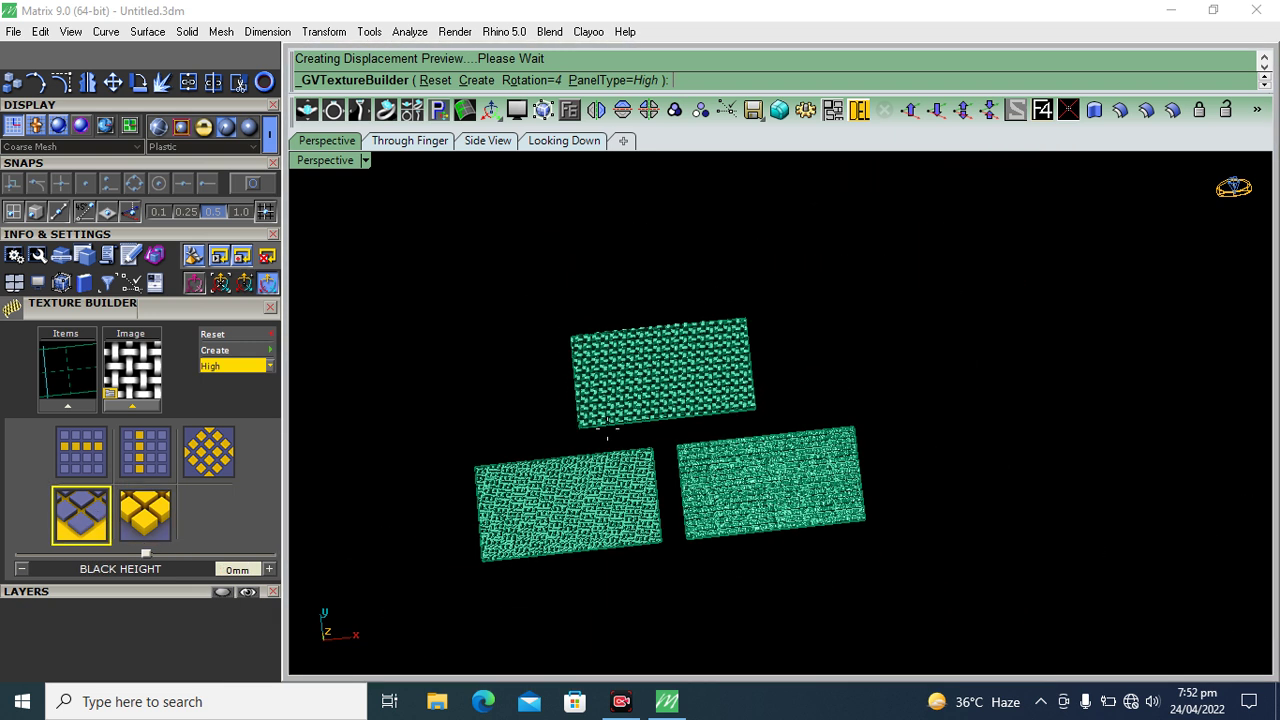
{"action": "scroll", "coordinate": [716, 586], "scroll_direction": "up", "scroll_amount": 2}
{"action": "mouse_move", "coordinate": [716, 586]}
{"action": "right_mouse_down"}
{"action": "mouse_move", "coordinate": [700, 471]}
{"action": "mouse_move", "coordinate": [714, 509]}
{"action": "mouse_move", "coordinate": [678, 502]}
{"action": "right_mouse_up"}
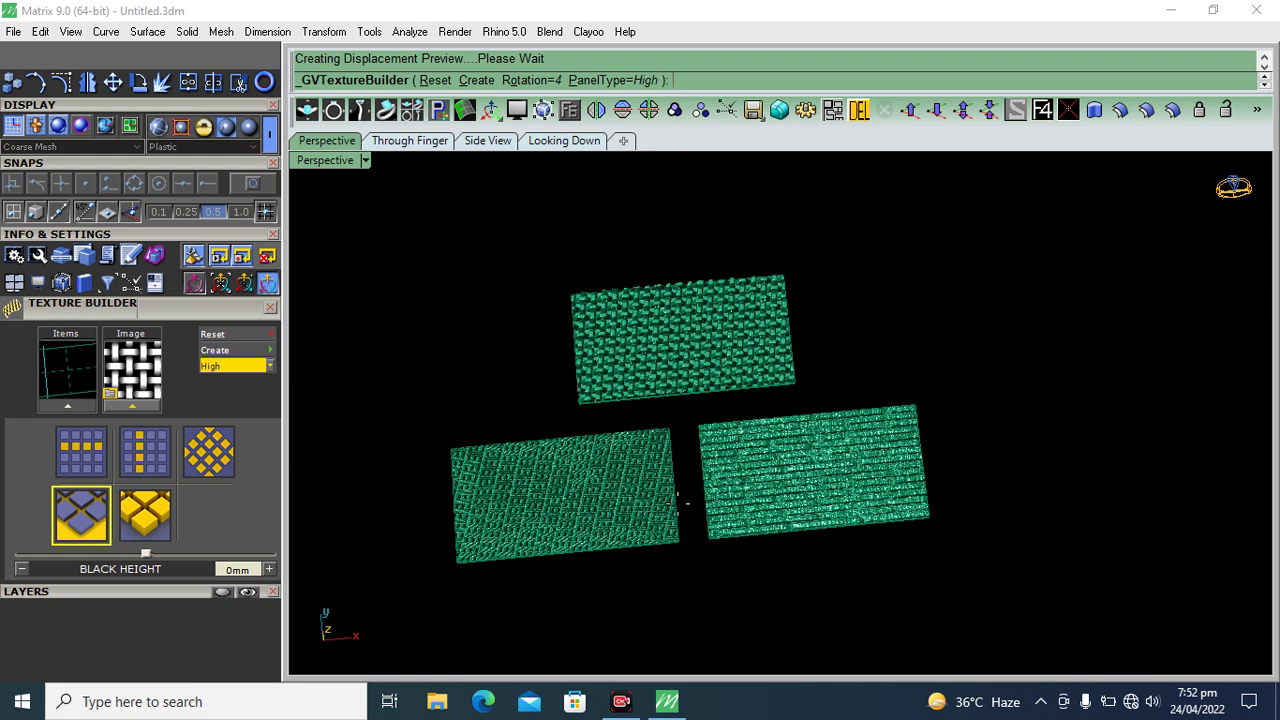
{"action": "left_click", "coordinate": [236, 351]}
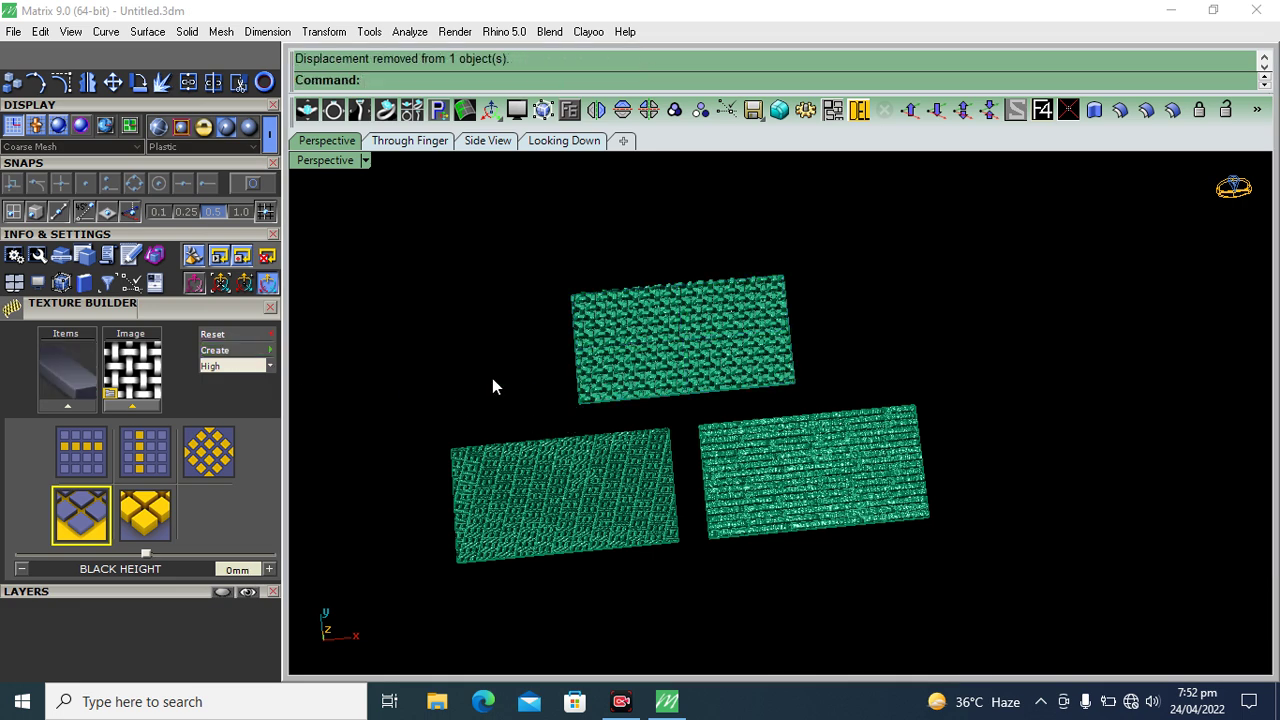
Step: Select the three textured meshes and float the Texture Builder panel over the viewport
{"action": "scroll", "coordinate": [495, 520], "scroll_direction": "up", "scroll_amount": 5}
{"action": "left_click", "coordinate": [500, 486]}
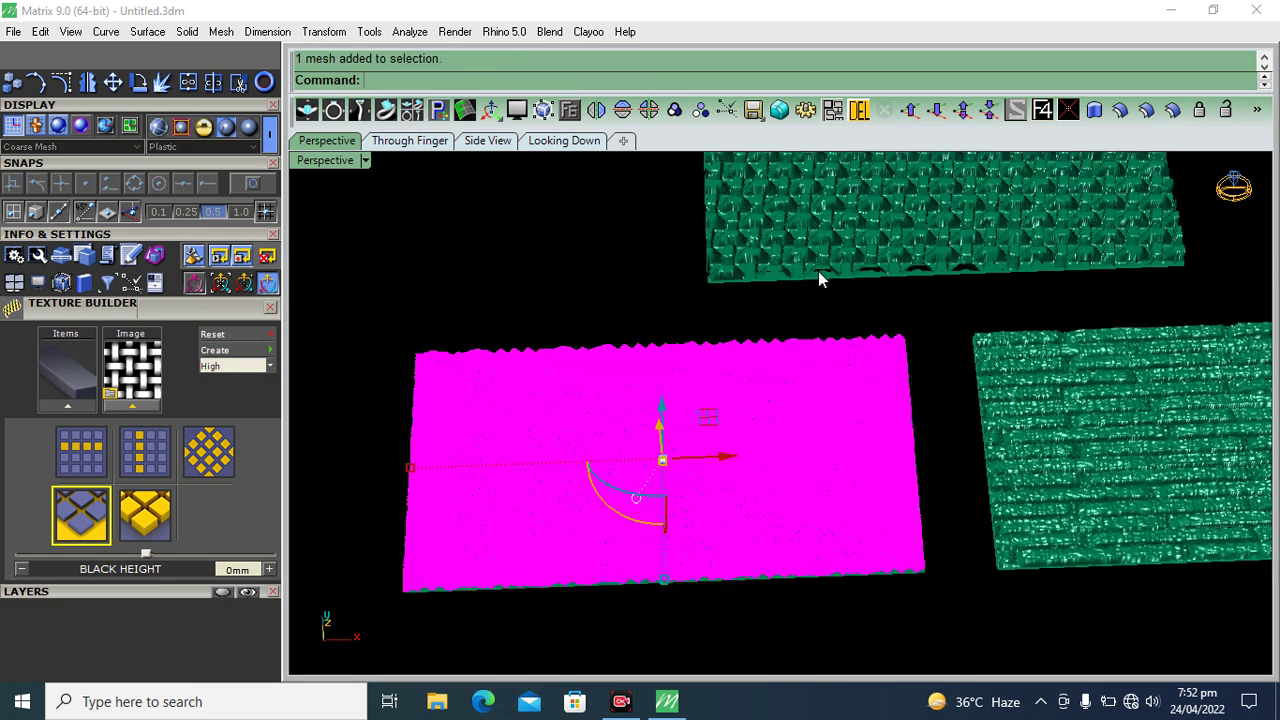
{"action": "left_click", "coordinate": [1000, 230], "text": "shift"}
{"action": "left_click", "coordinate": [998, 406], "text": "shift"}
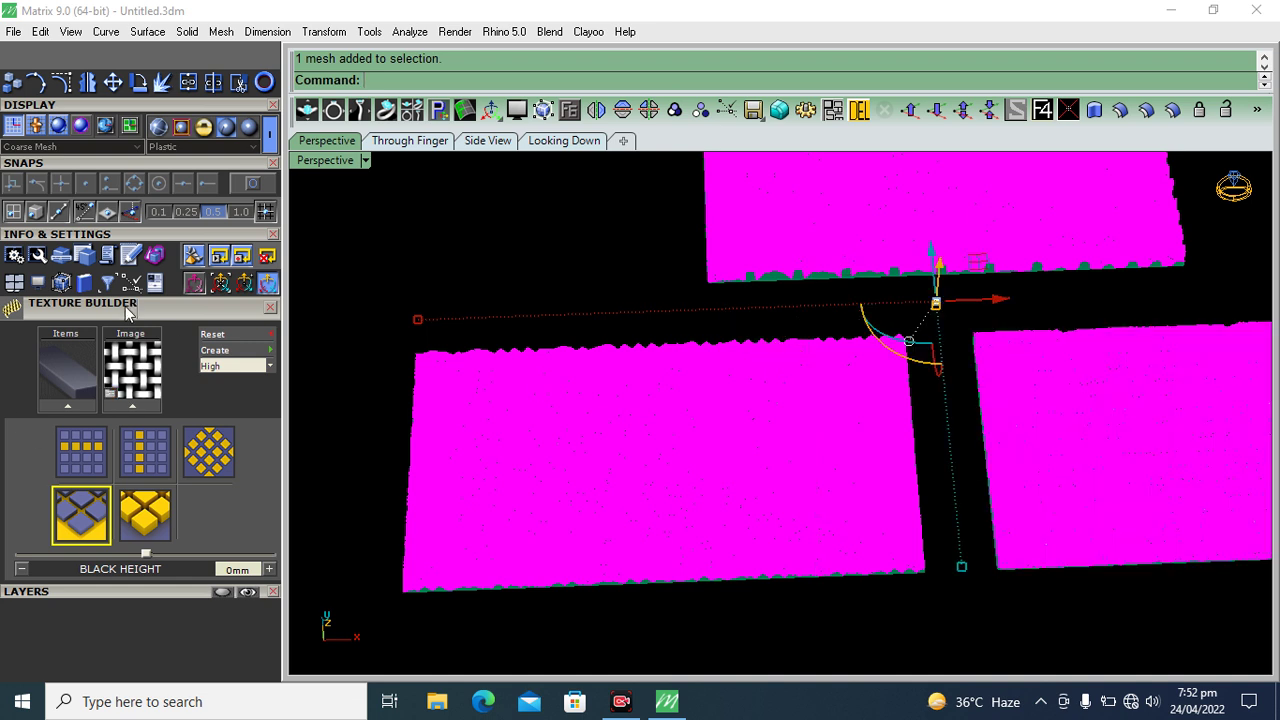
{"action": "mouse_move", "coordinate": [366, 302]}
{"action": "left_mouse_down"}
{"action": "mouse_move", "coordinate": [490, 257]}
{"action": "mouse_move", "coordinate": [490, 240]}
{"action": "left_mouse_up"}
{"action": "scroll", "coordinate": [618, 276], "scroll_direction": "down", "scroll_amount": 3}
{"action": "left_click", "coordinate": [749, 454]}
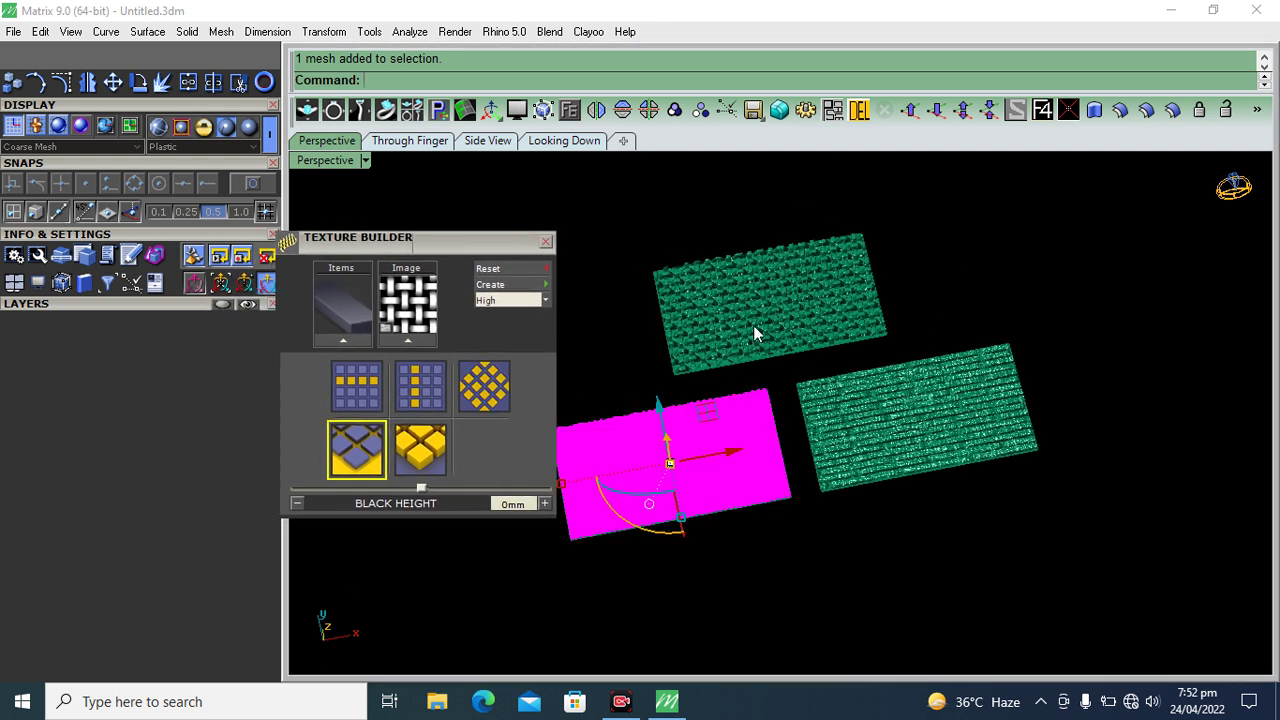
Step: Select all three meshes, expand the layers list, then clear the selection
{"action": "left_click", "coordinate": [753, 335], "text": "shift"}
{"action": "left_click", "coordinate": [898, 398], "text": "shift"}
{"action": "left_click", "coordinate": [73, 306]}
{"action": "left_click", "coordinate": [640, 576]}
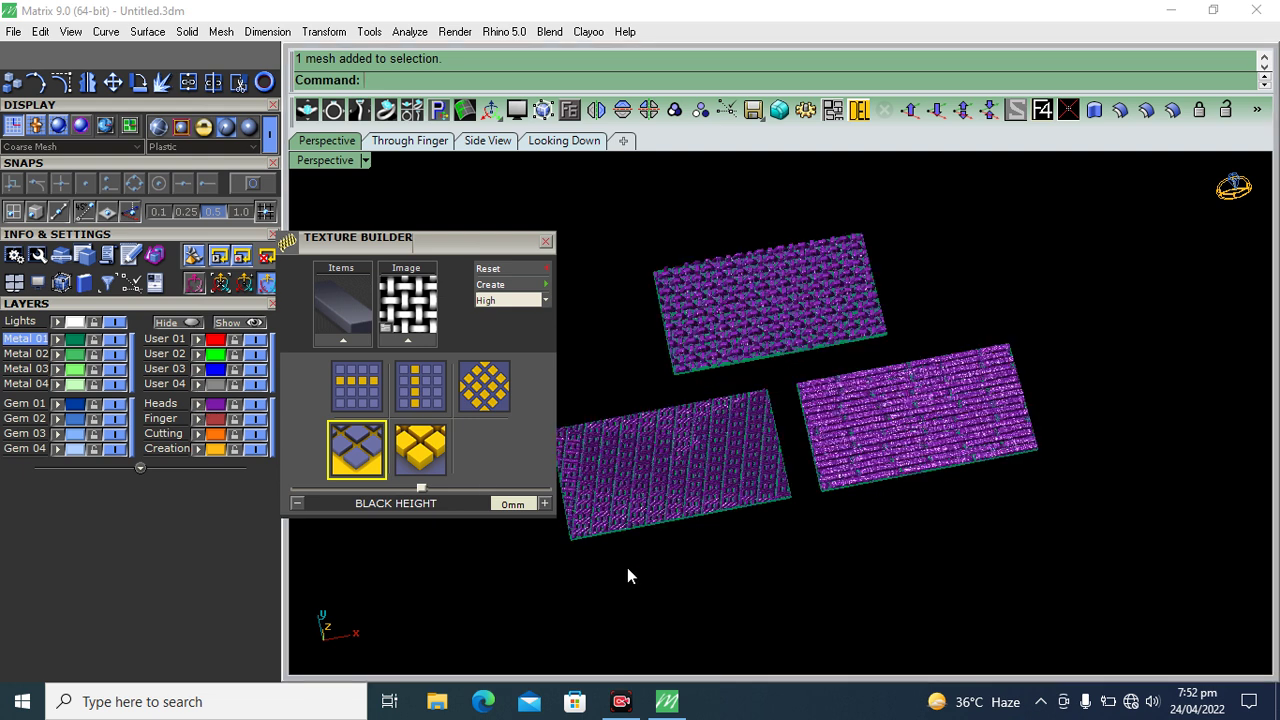
{"action": "right_click_drag", "start_coordinate": [840, 508], "coordinate": [826, 543]}
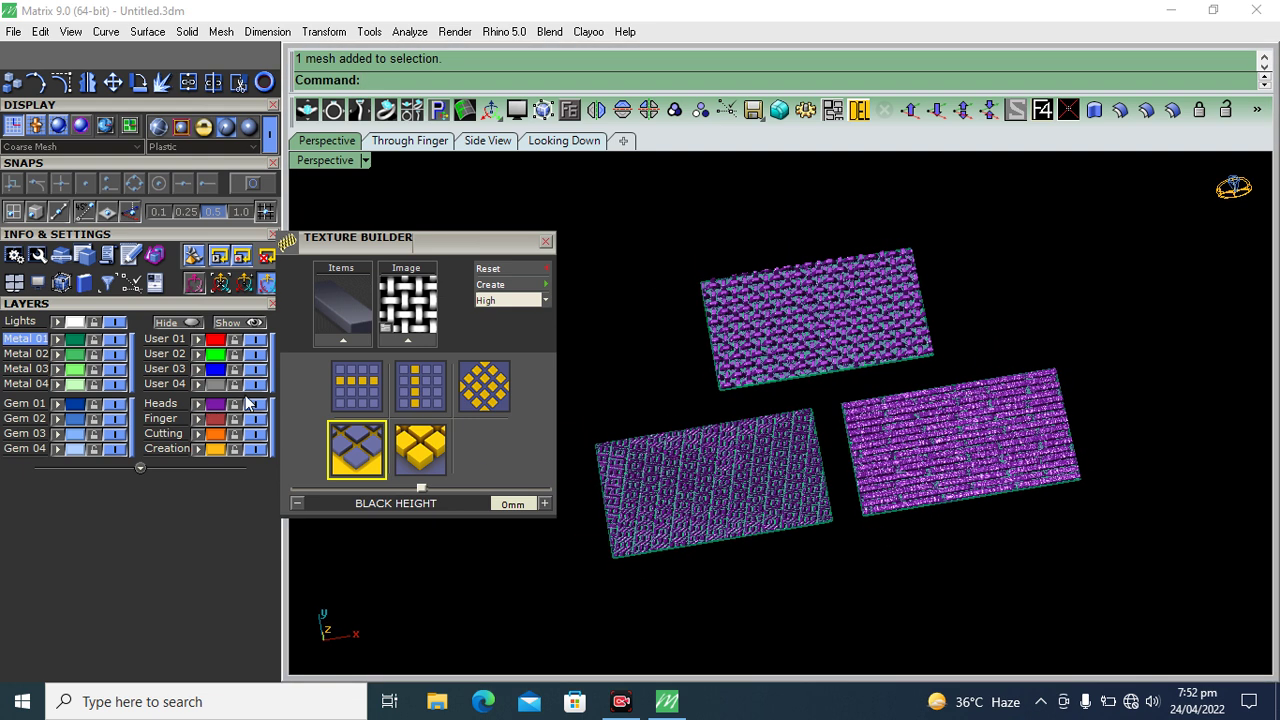
Step: Select each textured plane to set its layer colour, then select all three
{"action": "left_click", "coordinate": [776, 510]}
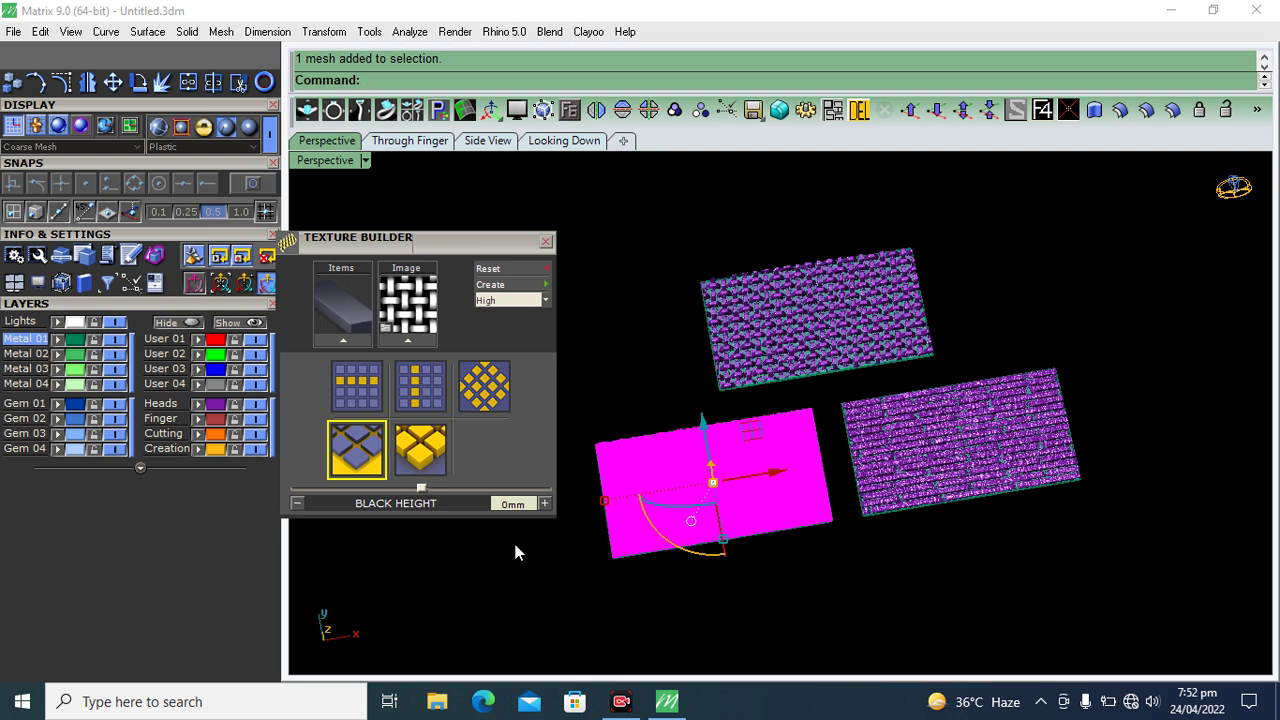
{"action": "left_click", "coordinate": [914, 471]}
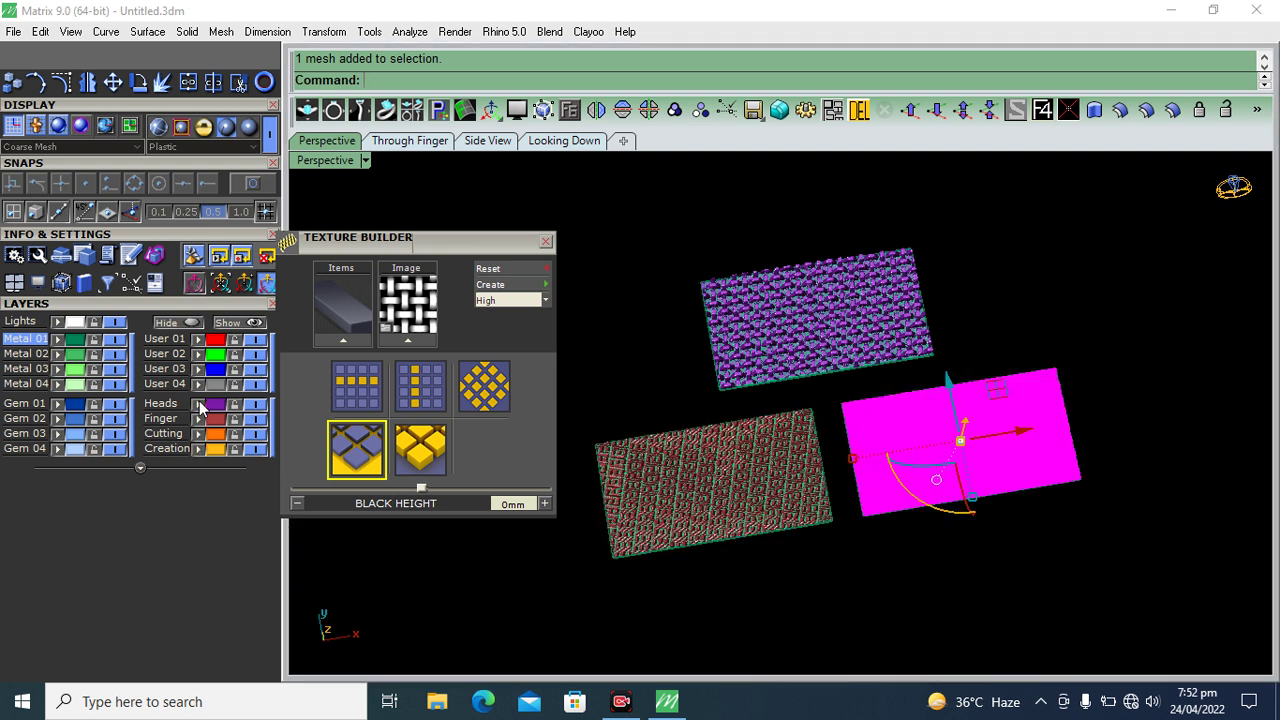
{"action": "left_click", "coordinate": [690, 386]}
{"action": "left_click", "coordinate": [778, 346]}
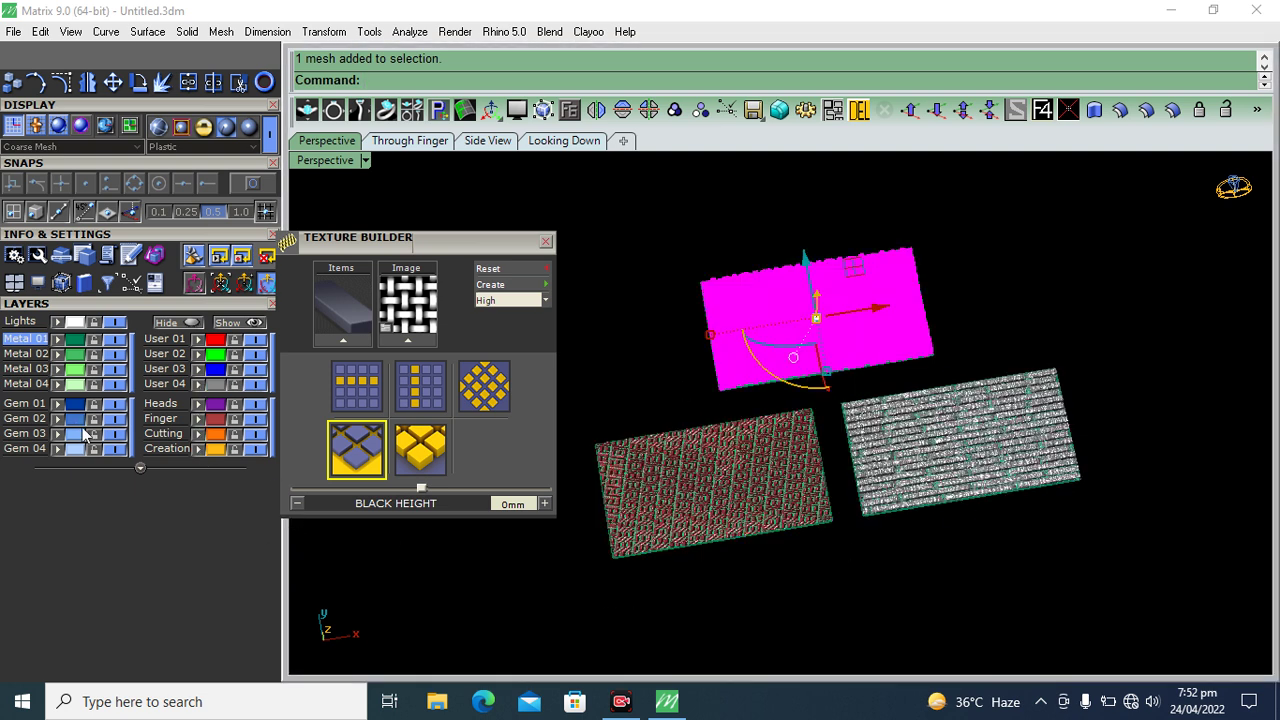
{"action": "left_click", "coordinate": [680, 309]}
{"action": "left_click", "coordinate": [68, 347]}
{"action": "key", "text": "Escape"}
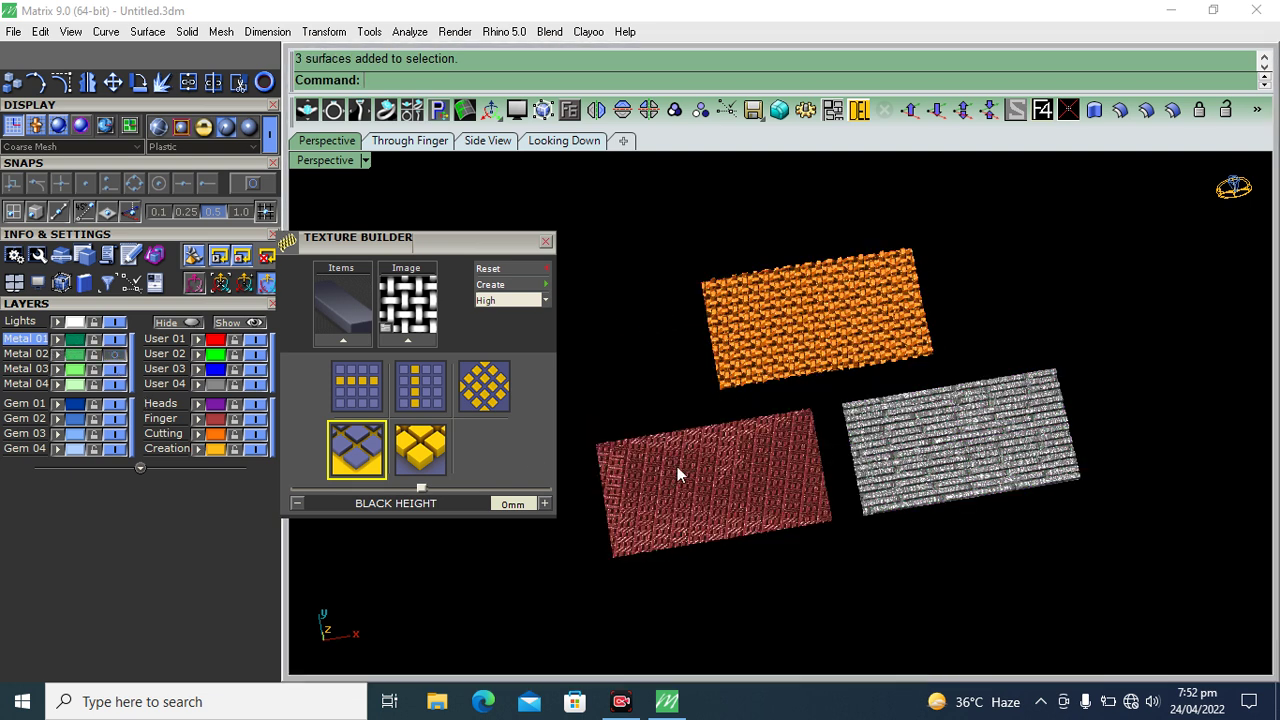
Step: Move the Texture Builder panel aside and select the red lower-left plane
{"action": "scroll", "coordinate": [688, 465], "scroll_direction": "up", "scroll_amount": 2}
{"action": "scroll", "coordinate": [800, 462], "scroll_direction": "down", "scroll_amount": 1}
{"action": "scroll", "coordinate": [800, 455], "scroll_direction": "down", "scroll_amount": 1}
{"action": "scroll", "coordinate": [785, 462], "scroll_direction": "down", "scroll_amount": 1}
{"action": "right_click_drag", "start_coordinate": [766, 470], "coordinate": [769, 475], "text": "shift"}
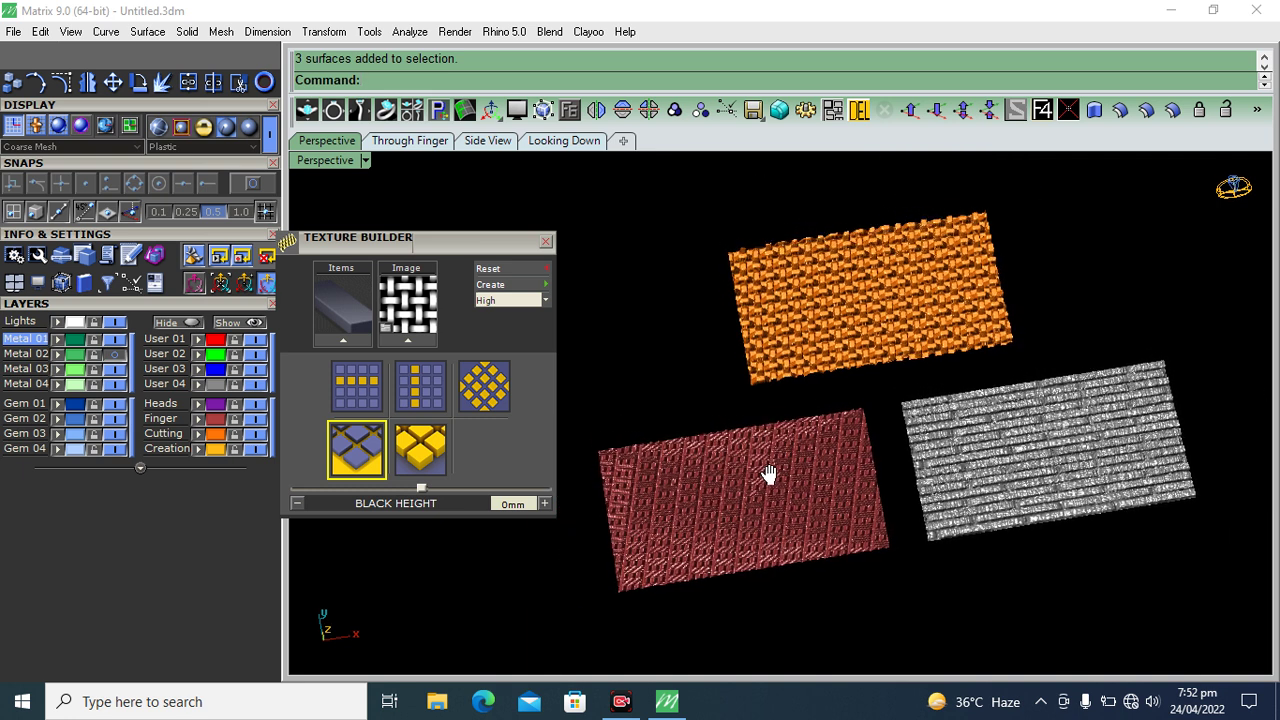
{"action": "left_click_drag", "start_coordinate": [459, 247], "coordinate": [451, 231]}
{"action": "left_click", "coordinate": [720, 525]}
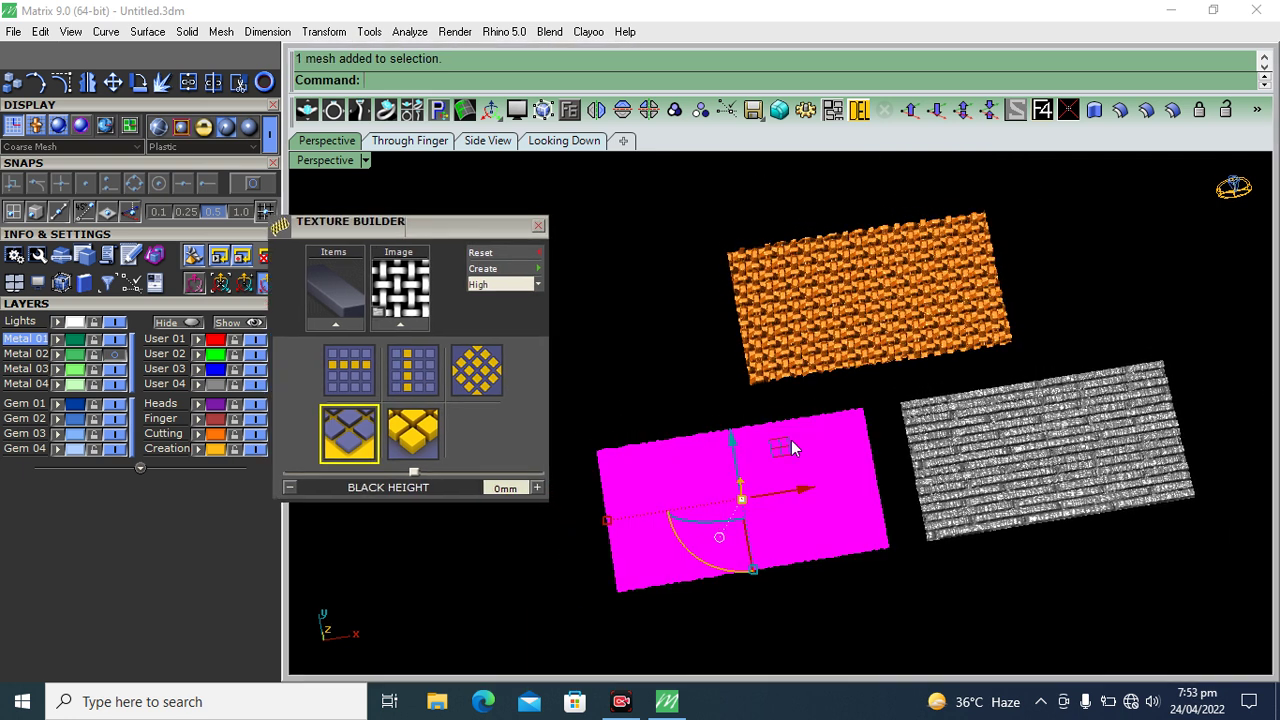
Step: Add the top and right planes to the selection and move all three onto the light green layer
{"action": "left_click", "coordinate": [847, 304], "text": "shift"}
{"action": "left_click", "coordinate": [1040, 450], "text": "shift"}
{"action": "left_click", "coordinate": [62, 368]}
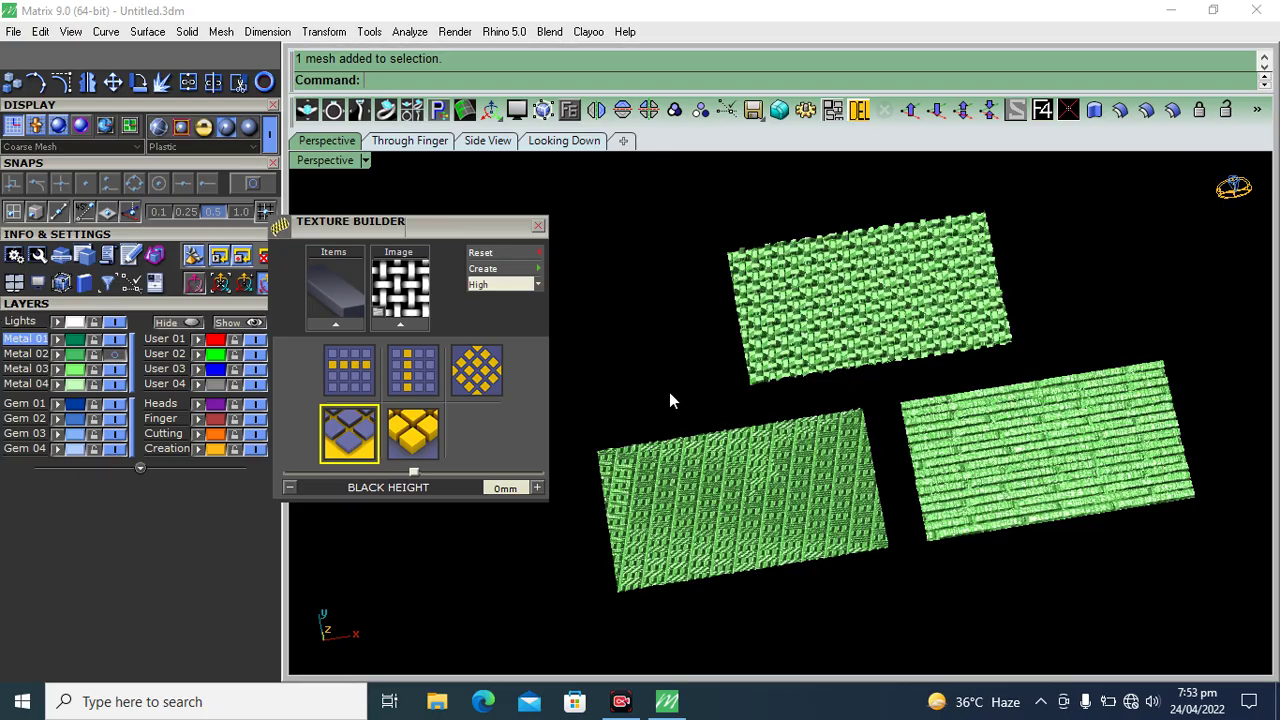
{"action": "right_click_drag", "start_coordinate": [875, 497], "coordinate": [868, 516]}
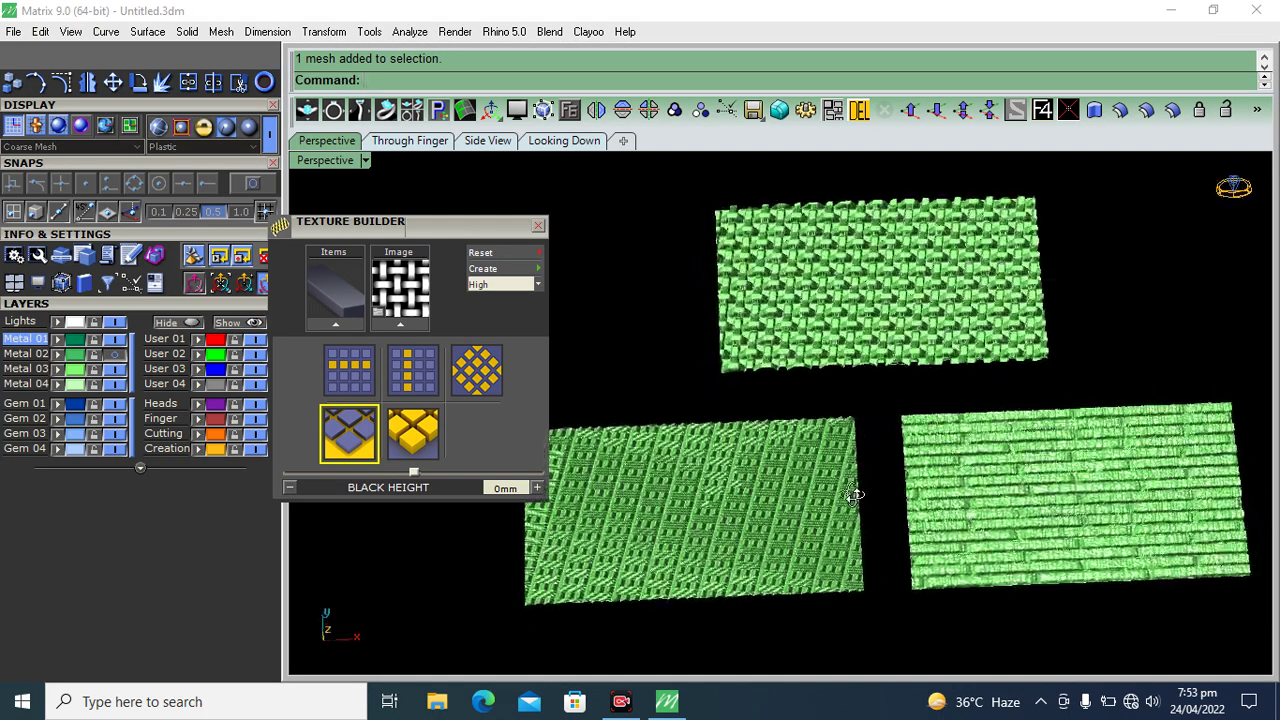
{"action": "right_click_drag", "start_coordinate": [868, 516], "coordinate": [860, 540]}
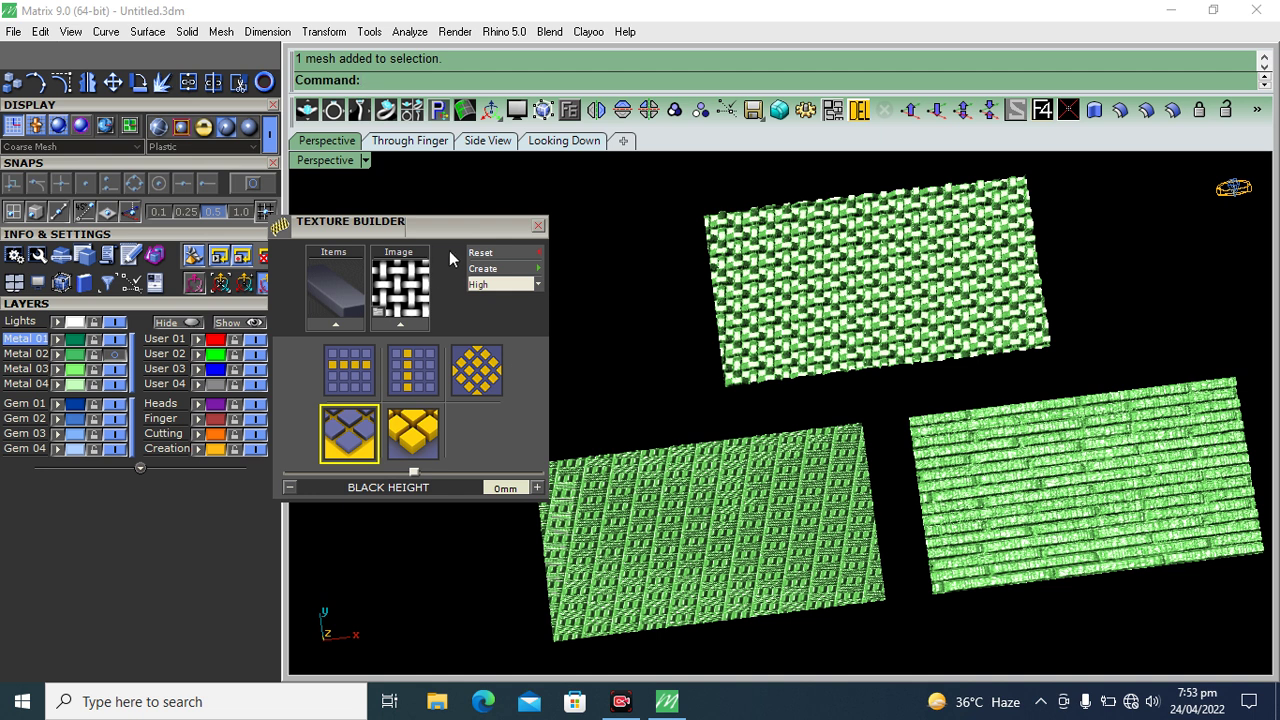
{"action": "left_click_drag", "start_coordinate": [431, 221], "coordinate": [424, 178]}
Step: Confirm all three planes show teal-green, then close the Texture Builder panel
{"action": "right_click_drag", "start_coordinate": [794, 377], "coordinate": [777, 381]}
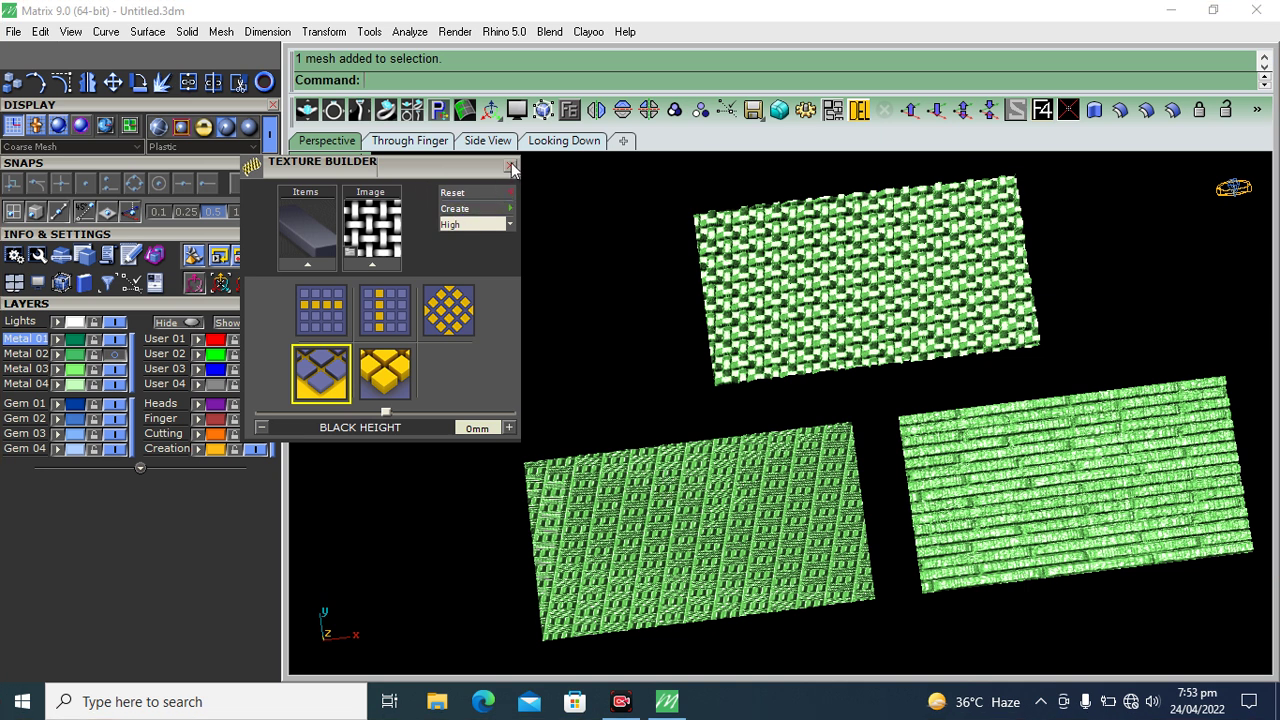
{"action": "key", "text": "ctrl+a"}
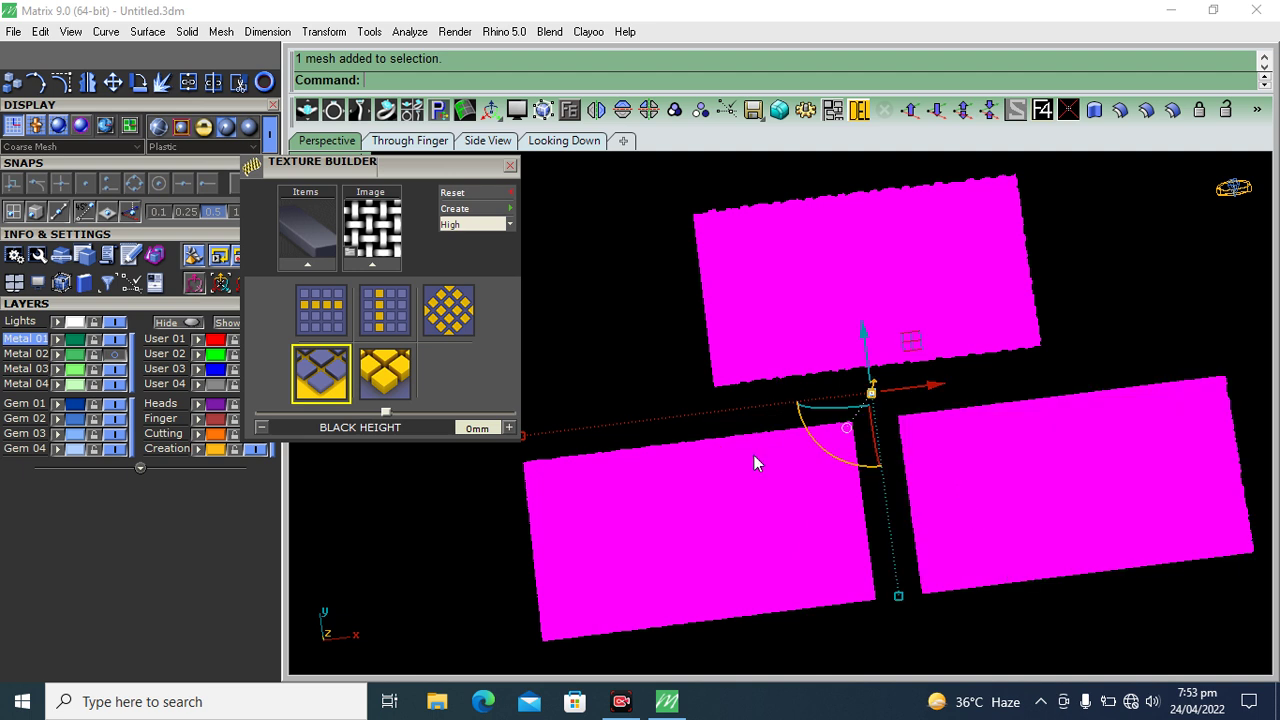
{"action": "left_click", "coordinate": [642, 397]}
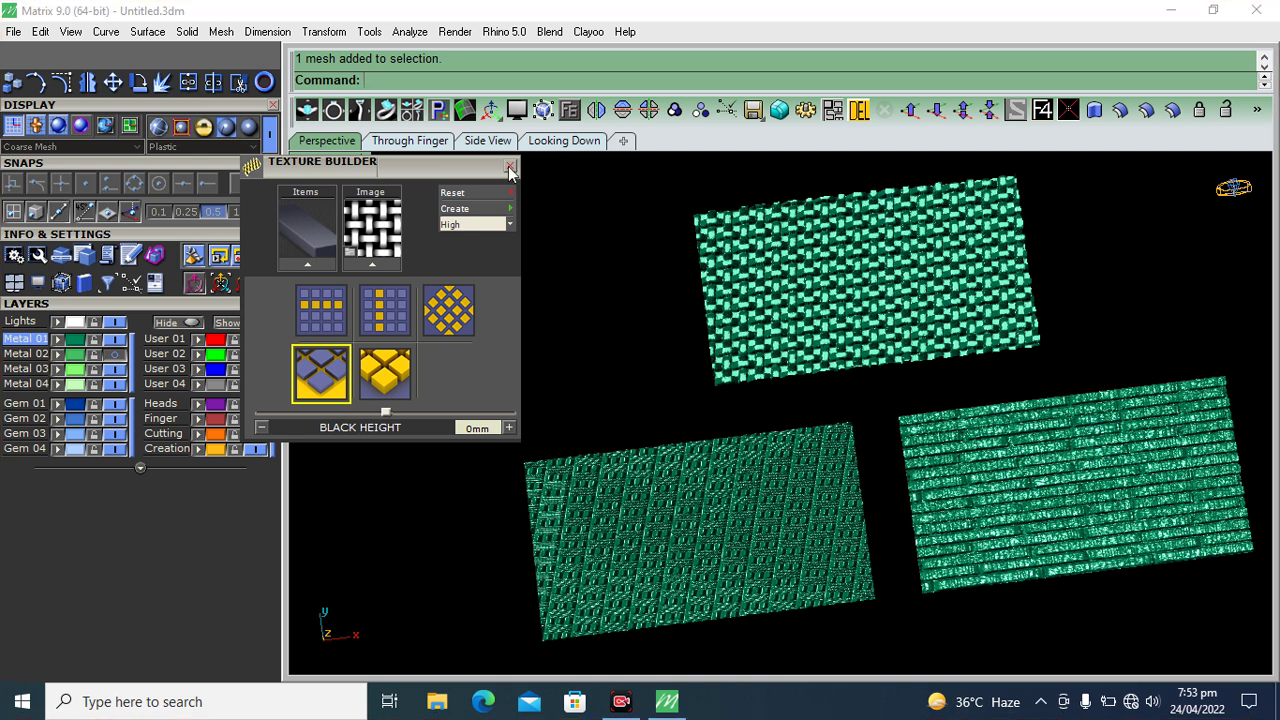
{"action": "left_click", "coordinate": [510, 170]}
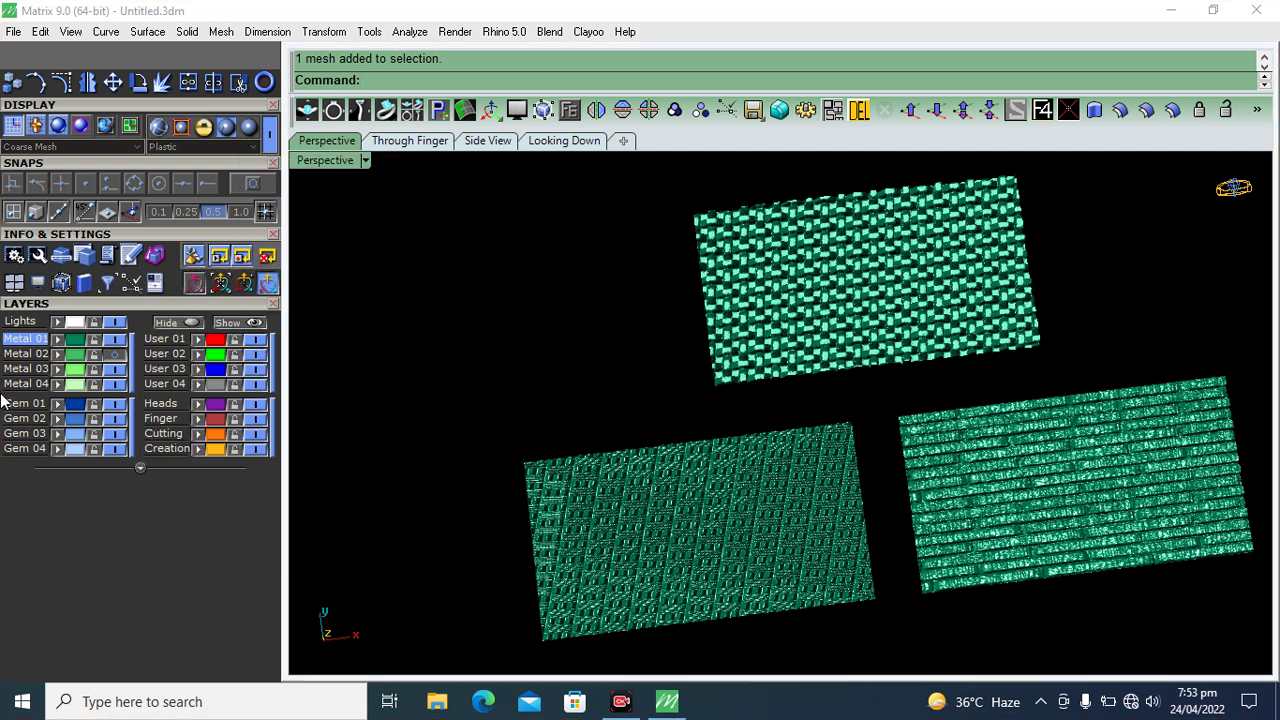
{"action": "left_click", "coordinate": [270, 492]}
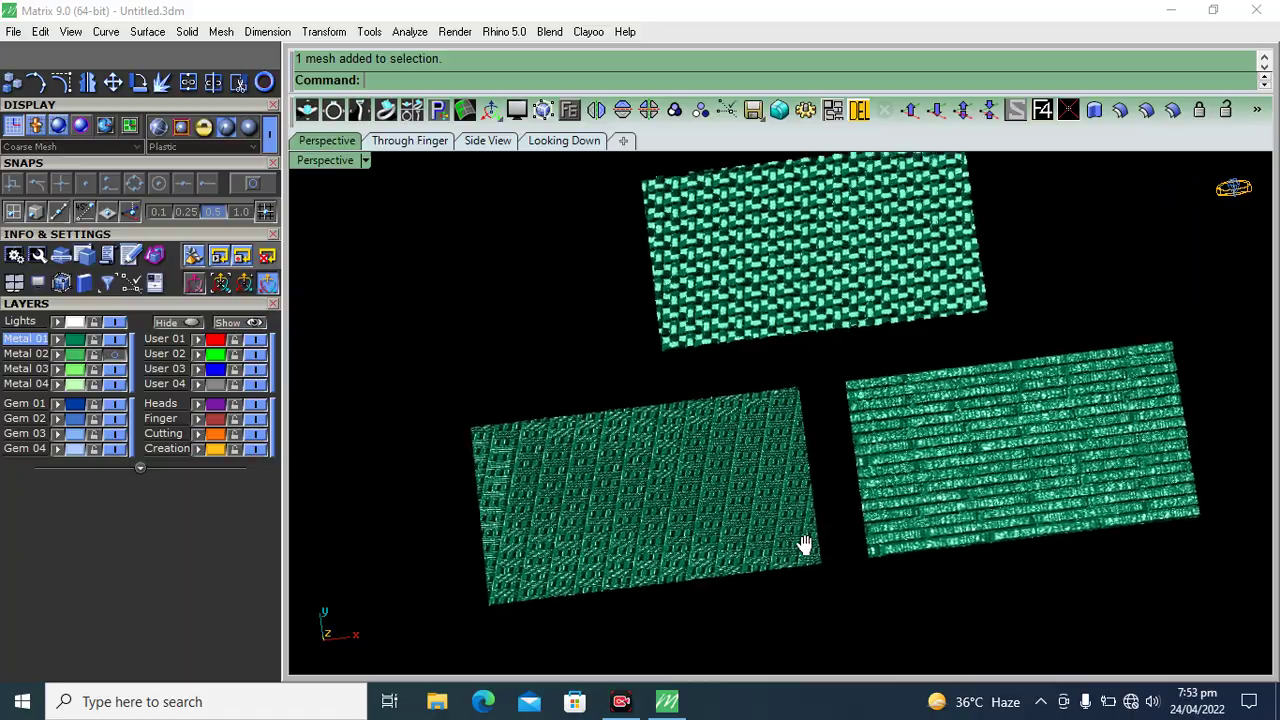
{"action": "scroll", "coordinate": [803, 543], "scroll_direction": "up", "scroll_amount": 5}
{"action": "mouse_move", "coordinate": [626, 591]}
{"action": "right_mouse_down"}
{"action": "mouse_move", "coordinate": [585, 295]}
{"action": "mouse_move", "coordinate": [606, 517]}
{"action": "mouse_move", "coordinate": [528, 297]}
{"action": "mouse_move", "coordinate": [529, 236]}
{"action": "right_mouse_up"}
{"action": "scroll", "coordinate": [528, 297], "scroll_direction": "up", "scroll_amount": 5}
{"action": "scroll", "coordinate": [529, 236], "scroll_direction": "down", "scroll_amount": 5}
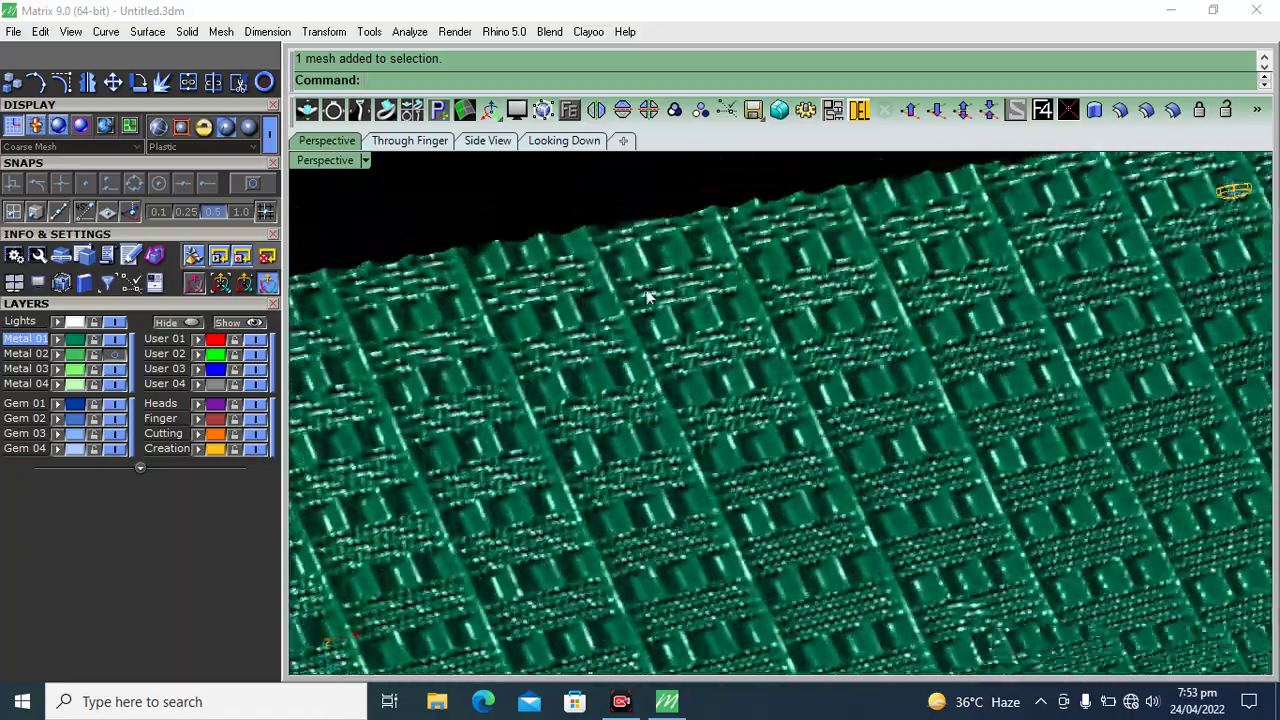
{"action": "scroll", "coordinate": [651, 500], "scroll_direction": "down", "scroll_amount": 3}
{"action": "mouse_move", "coordinate": [686, 614]}
{"action": "right_mouse_down"}
{"action": "mouse_move", "coordinate": [624, 424]}
{"action": "mouse_move", "coordinate": [777, 480]}
{"action": "mouse_move", "coordinate": [687, 504]}
{"action": "right_mouse_up"}
{"action": "left_click", "coordinate": [683, 495]}
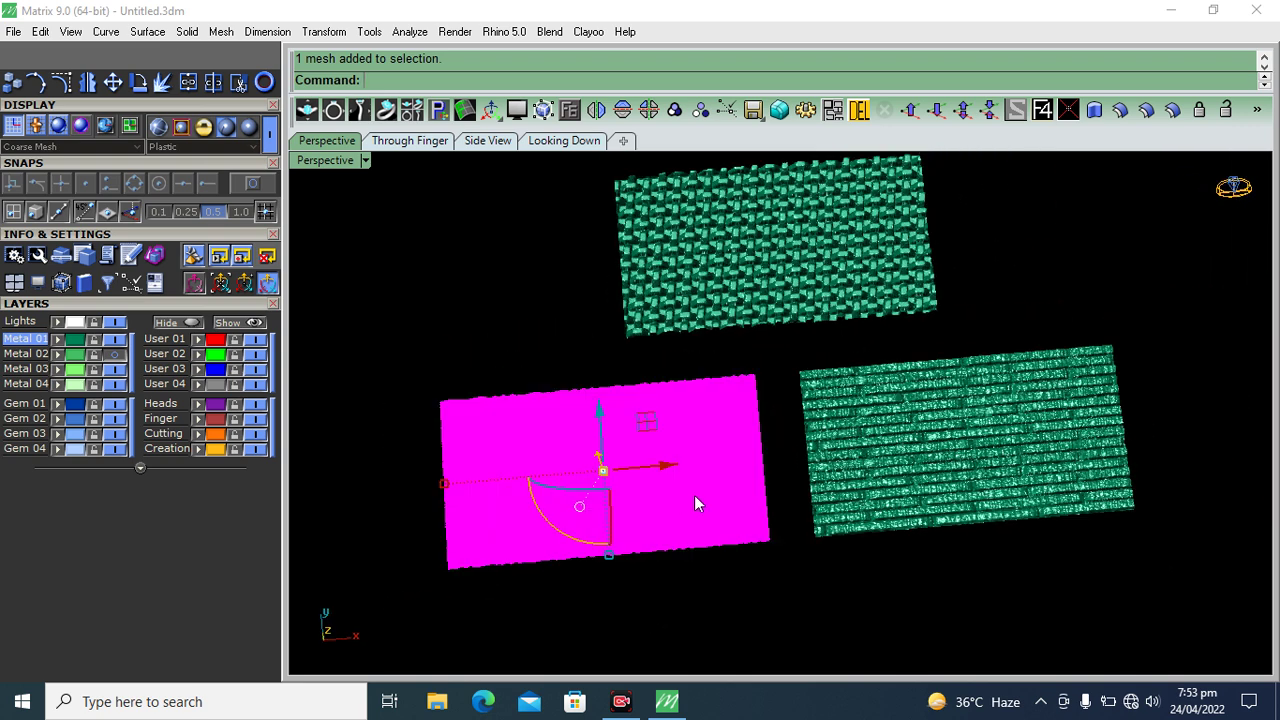
{"action": "left_click", "coordinate": [1120, 110]}
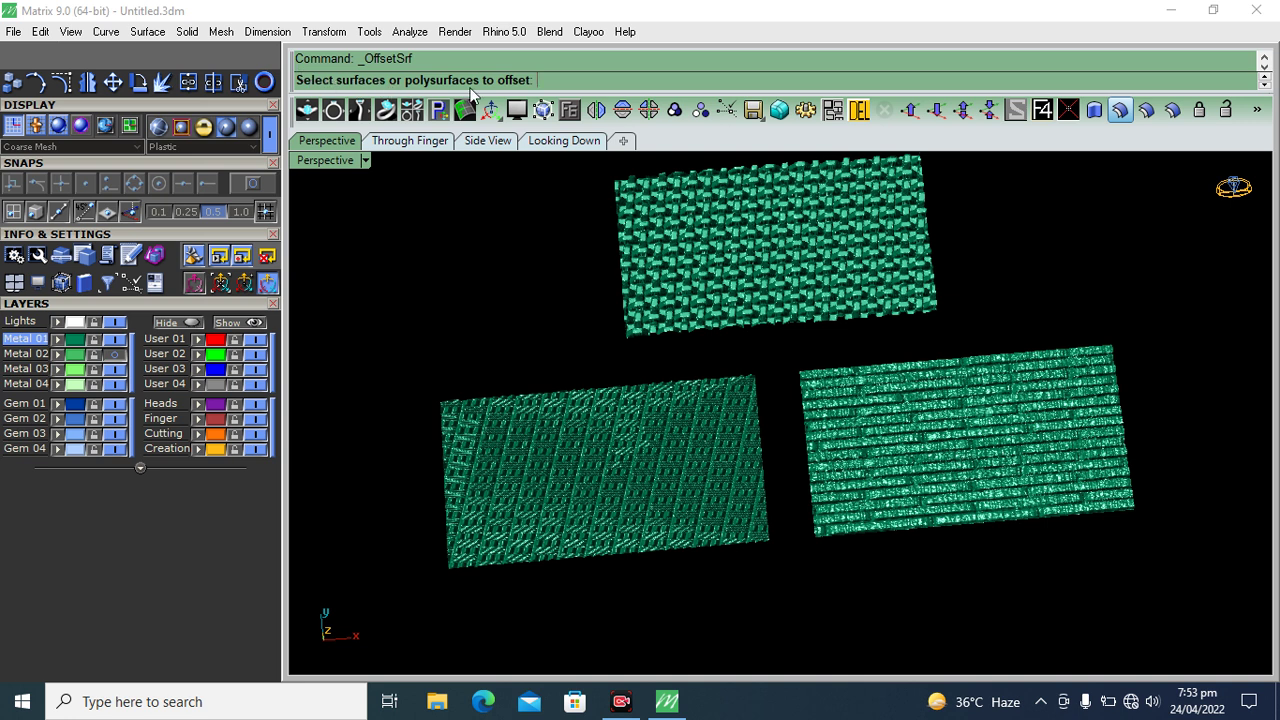
{"action": "mouse_move", "coordinate": [525, 362]}
{"action": "right_mouse_down"}
{"action": "mouse_move", "coordinate": [572, 354]}
{"action": "mouse_move", "coordinate": [660, 396]}
{"action": "mouse_move", "coordinate": [613, 428]}
{"action": "mouse_move", "coordinate": [611, 415]}
{"action": "right_mouse_up"}
{"action": "key", "text": "Escape"}
Step: Select the lower-left grid-textured plane and start Mesh > Offset Mesh on it
{"action": "left_click", "coordinate": [610, 413]}
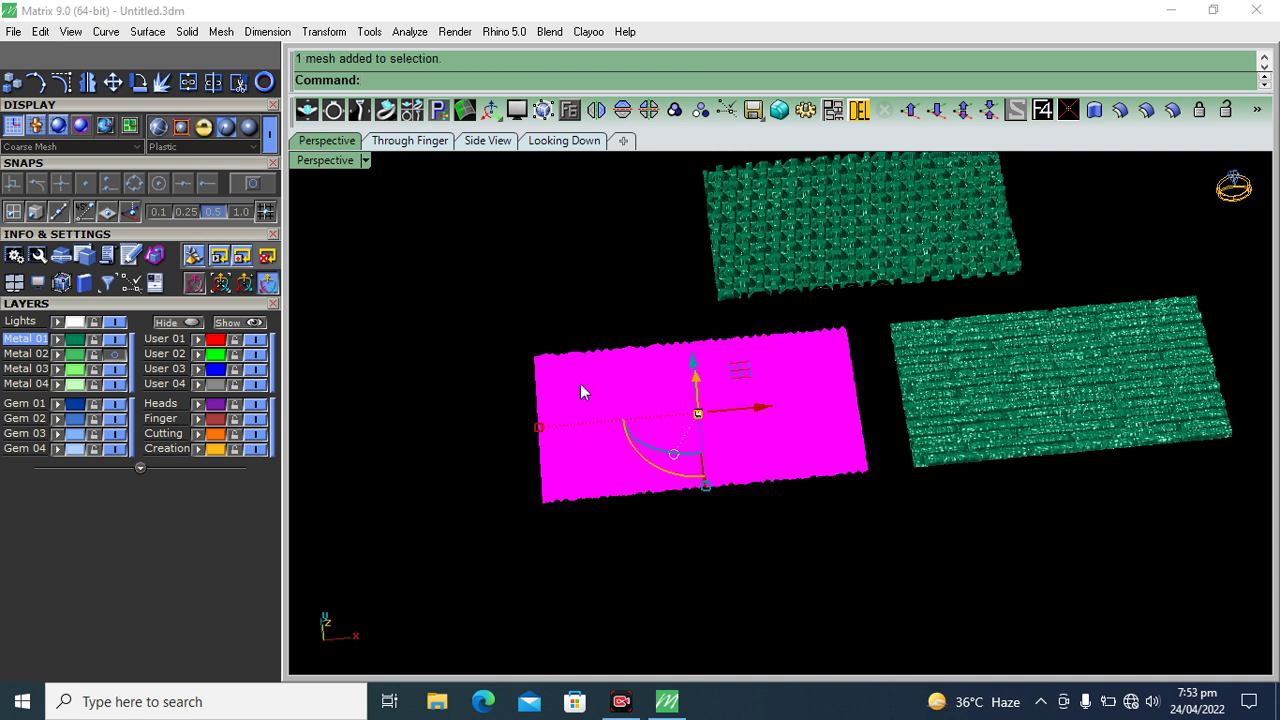
{"action": "left_click", "coordinate": [220, 34]}
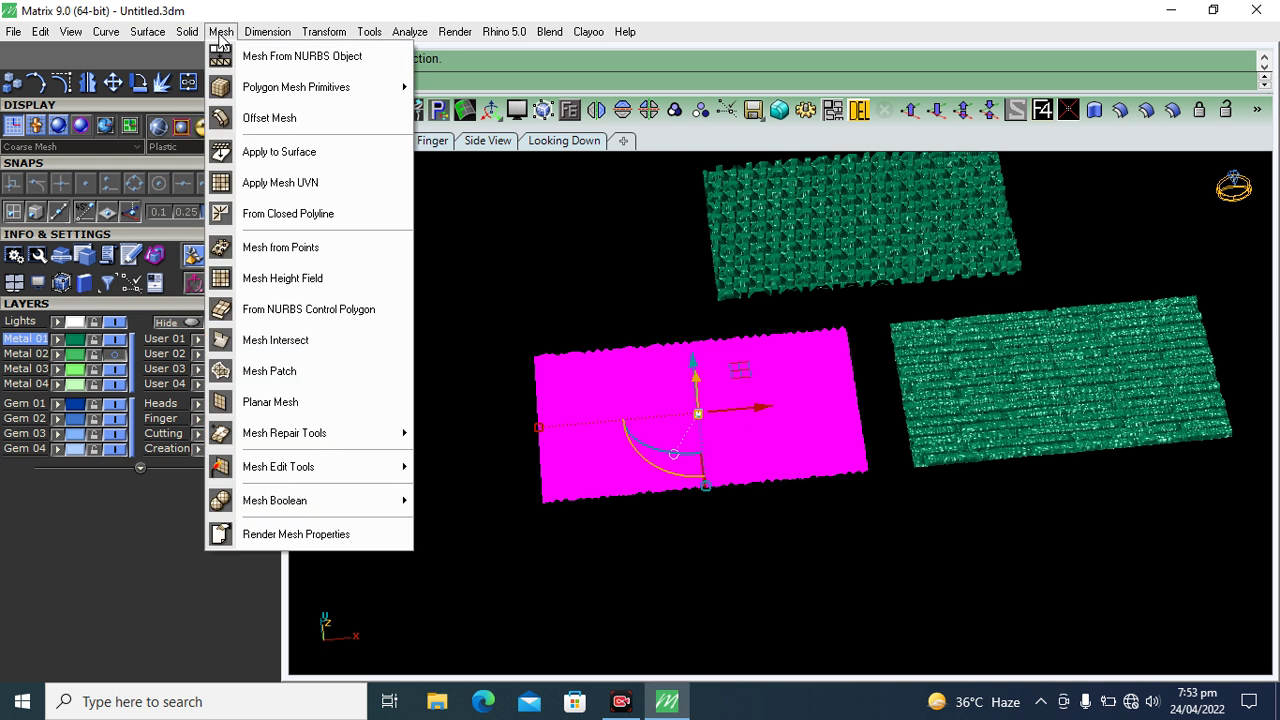
{"action": "left_click", "coordinate": [220, 32]}
{"action": "left_click", "coordinate": [187, 32]}
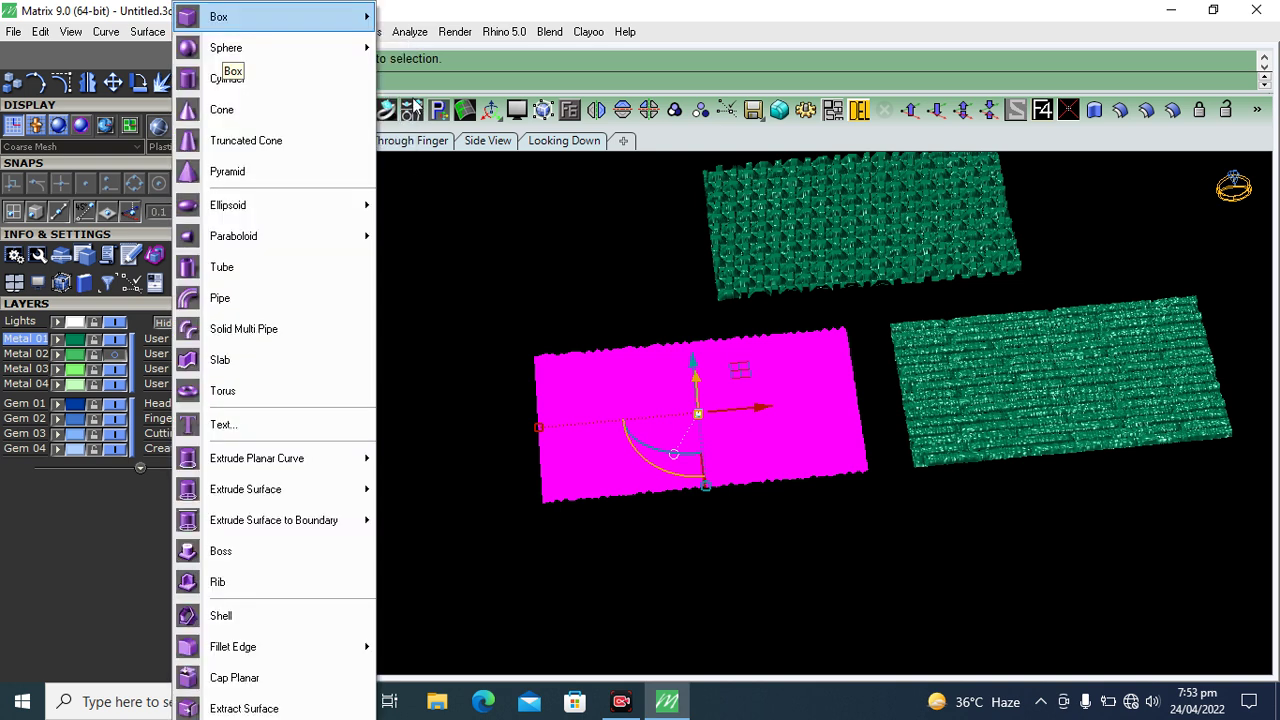
{"action": "left_click", "coordinate": [387, 200]}
{"action": "left_click", "coordinate": [220, 32]}
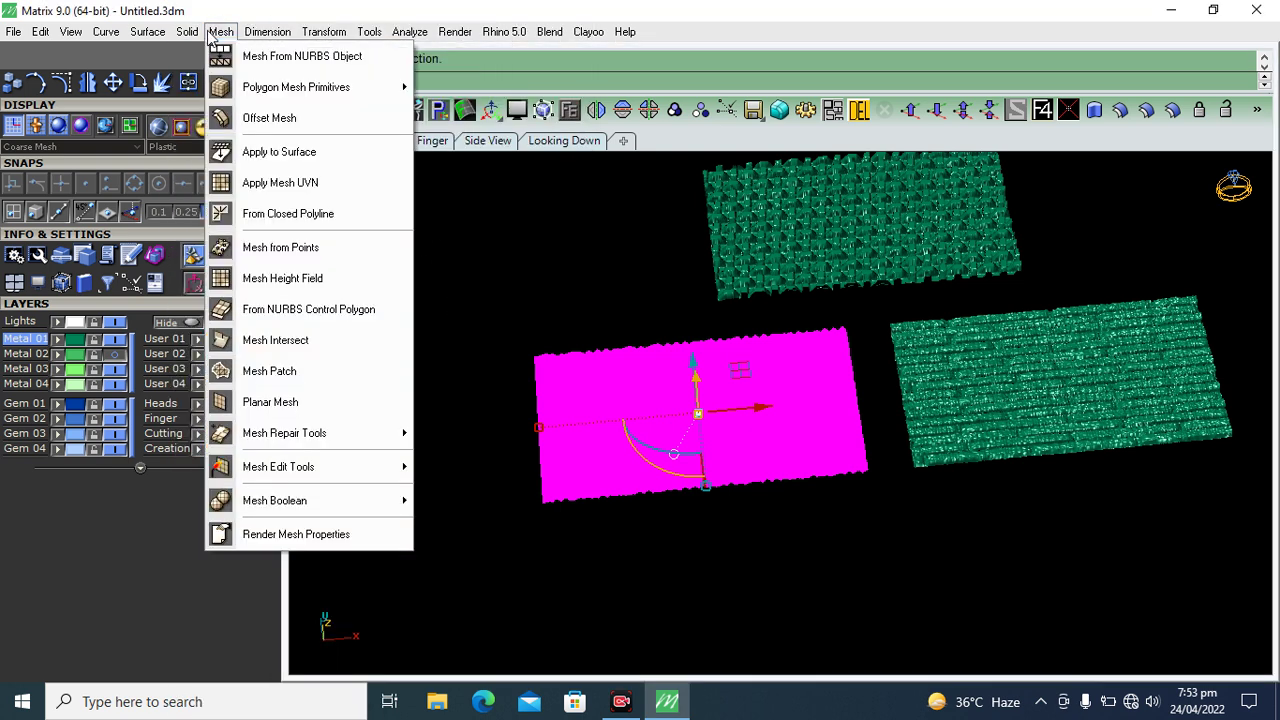
{"action": "left_click", "coordinate": [256, 120]}
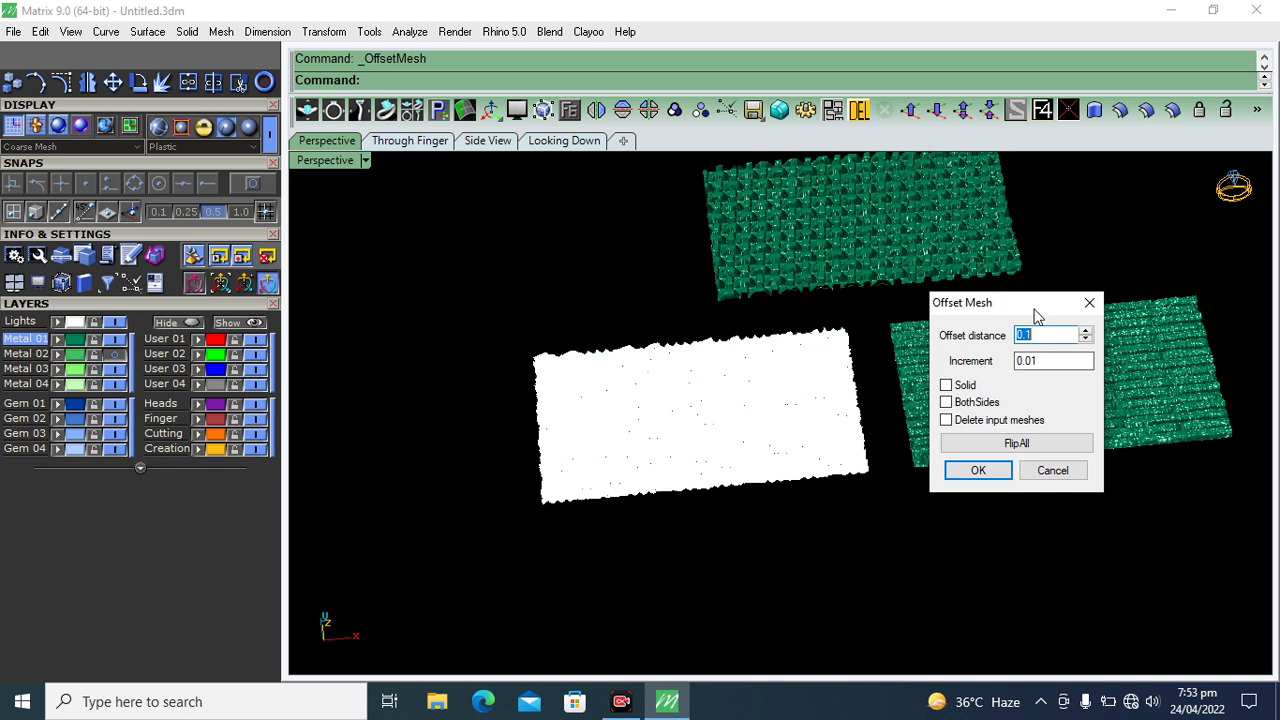
{"action": "left_click_drag", "start_coordinate": [1040, 304], "coordinate": [1070, 355]}
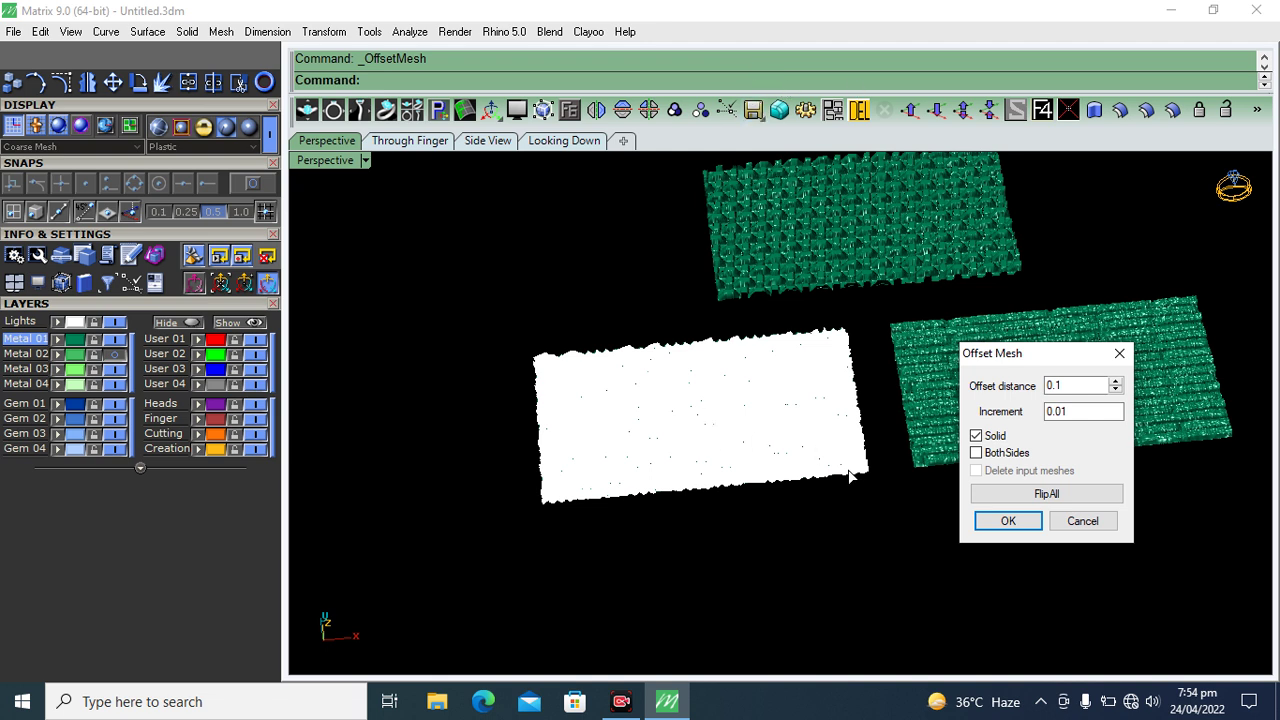
Step: Tick Solid, set the offset distance to .25 and apply it
{"action": "scroll", "coordinate": [850, 468], "scroll_direction": "up", "scroll_amount": 5}
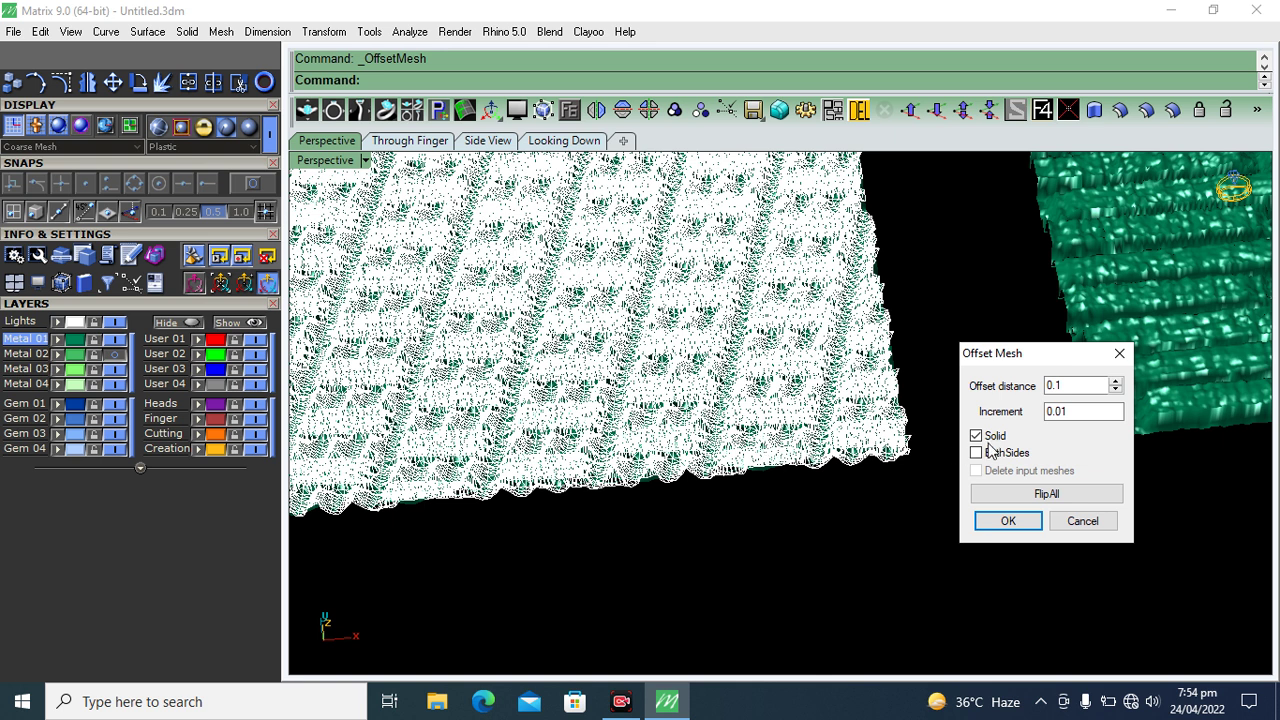
{"action": "scroll", "coordinate": [724, 468], "scroll_direction": "down", "scroll_amount": 8}
{"action": "scroll", "coordinate": [724, 471], "scroll_direction": "up", "scroll_amount": 7}
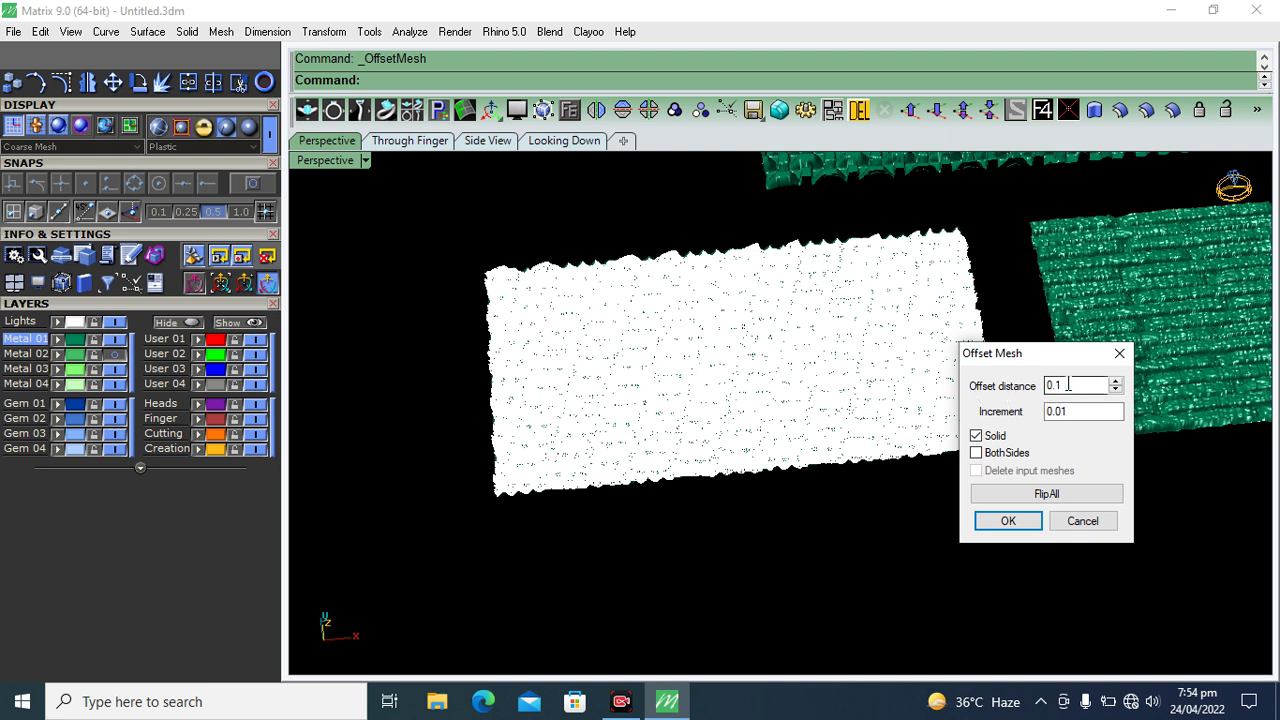
{"action": "left_click", "coordinate": [1052, 412]}
{"action": "left_click", "coordinate": [1068, 386]}
{"action": "double_click", "coordinate": [1068, 386]}
{"action": "type", "text": ".25"}
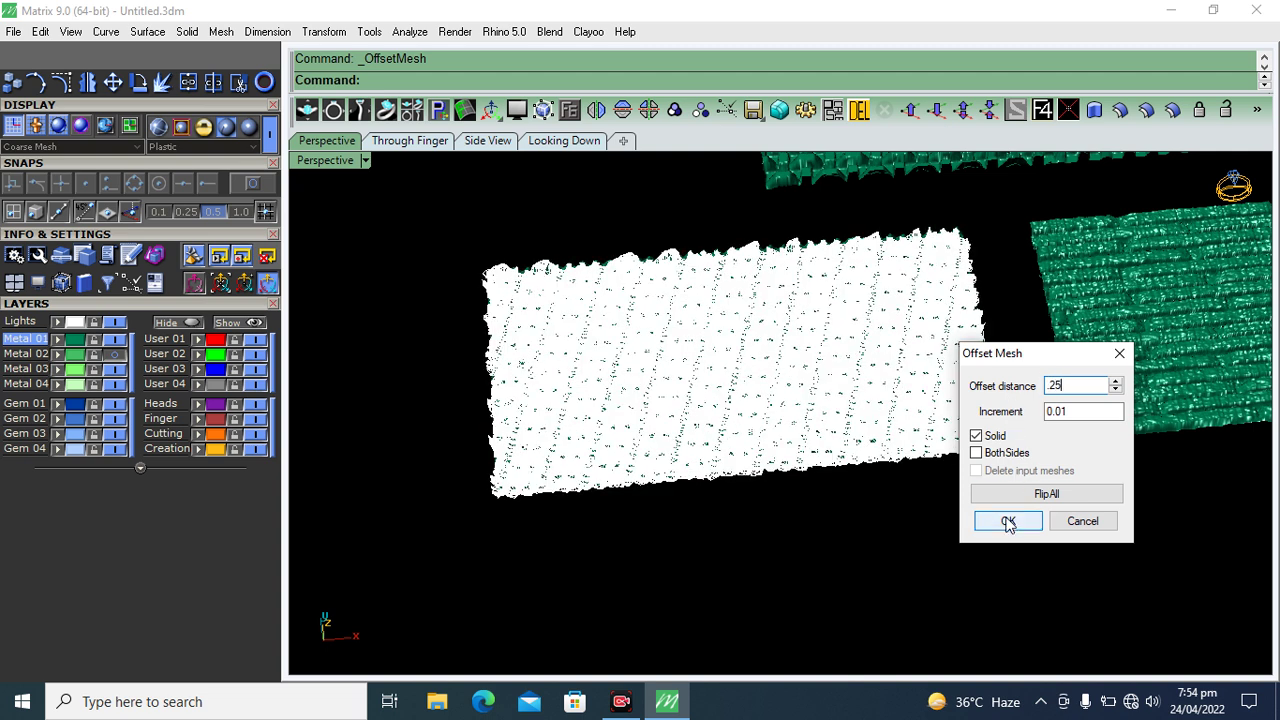
{"action": "left_click", "coordinate": [1007, 521]}
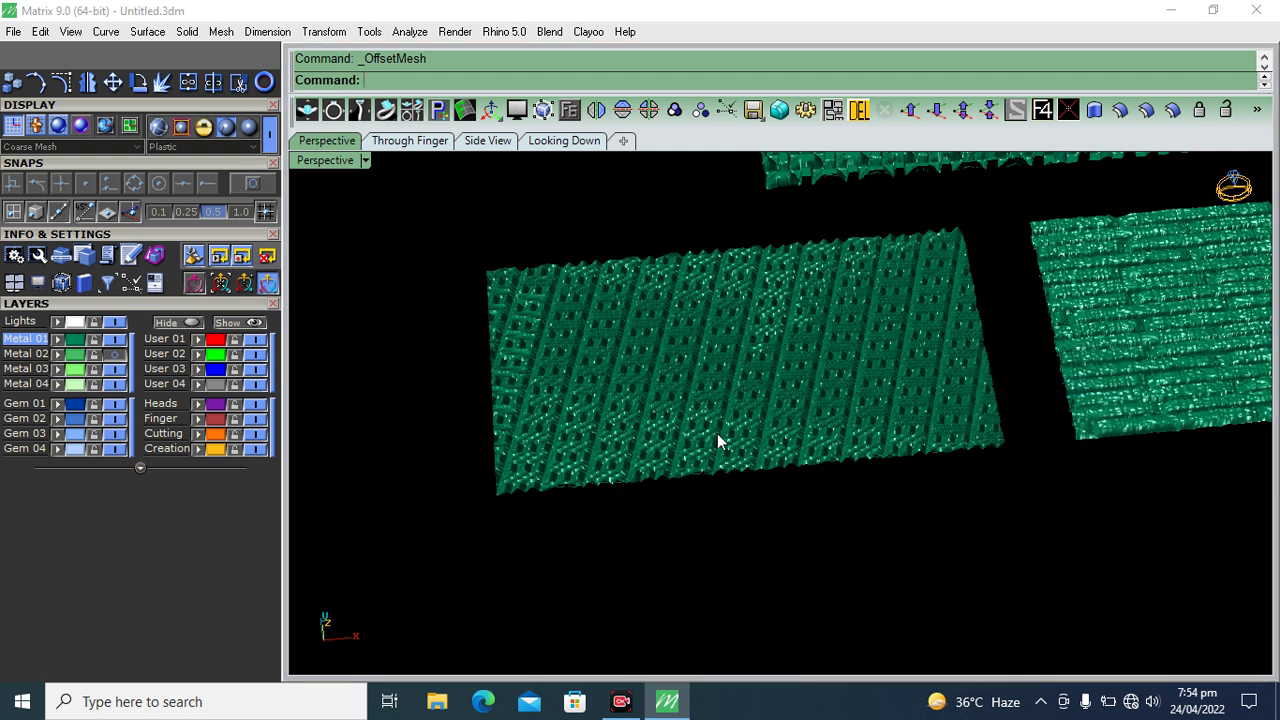
{"action": "mouse_move", "coordinate": [708, 368]}
{"action": "right_mouse_down"}
{"action": "mouse_move", "coordinate": [631, 296]}
{"action": "mouse_move", "coordinate": [631, 435]}
{"action": "right_mouse_up"}
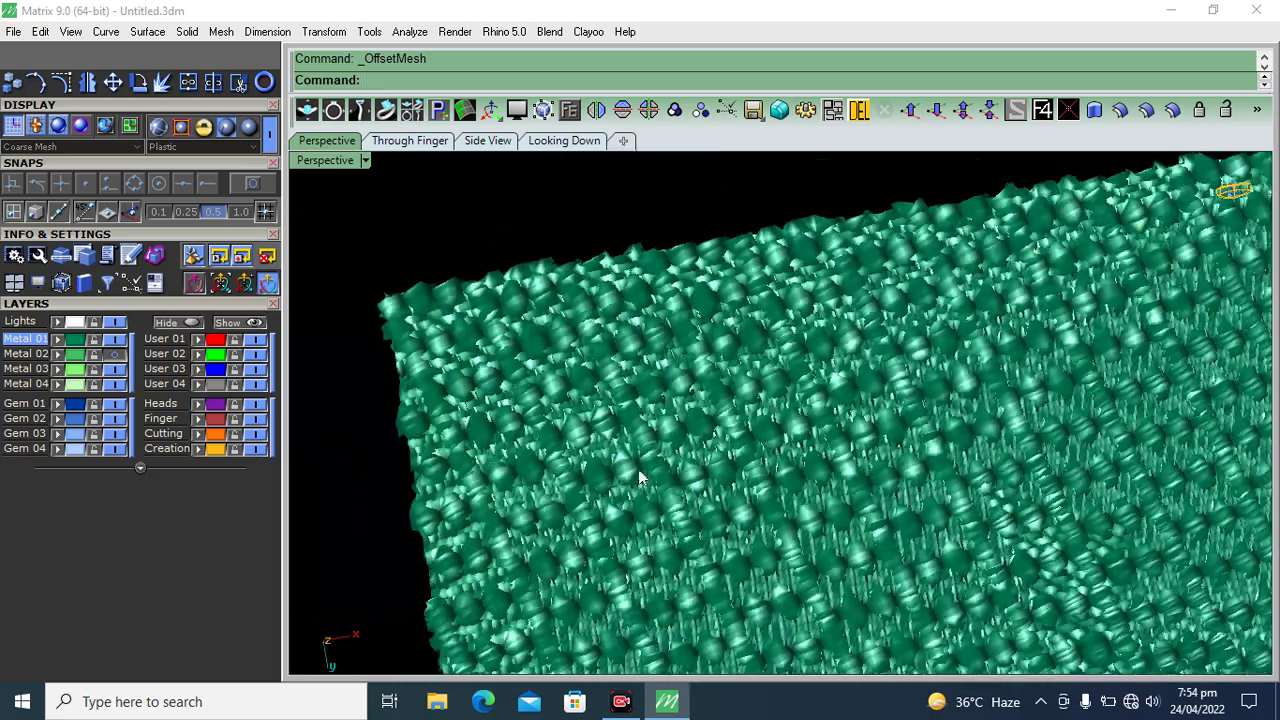
Step: Zoom and orbit around the thickened grid mesh from low and tilted angles, then select it
{"action": "scroll", "coordinate": [631, 435], "scroll_direction": "up", "scroll_amount": 3}
{"action": "scroll", "coordinate": [615, 445], "scroll_direction": "up", "scroll_amount": 3}
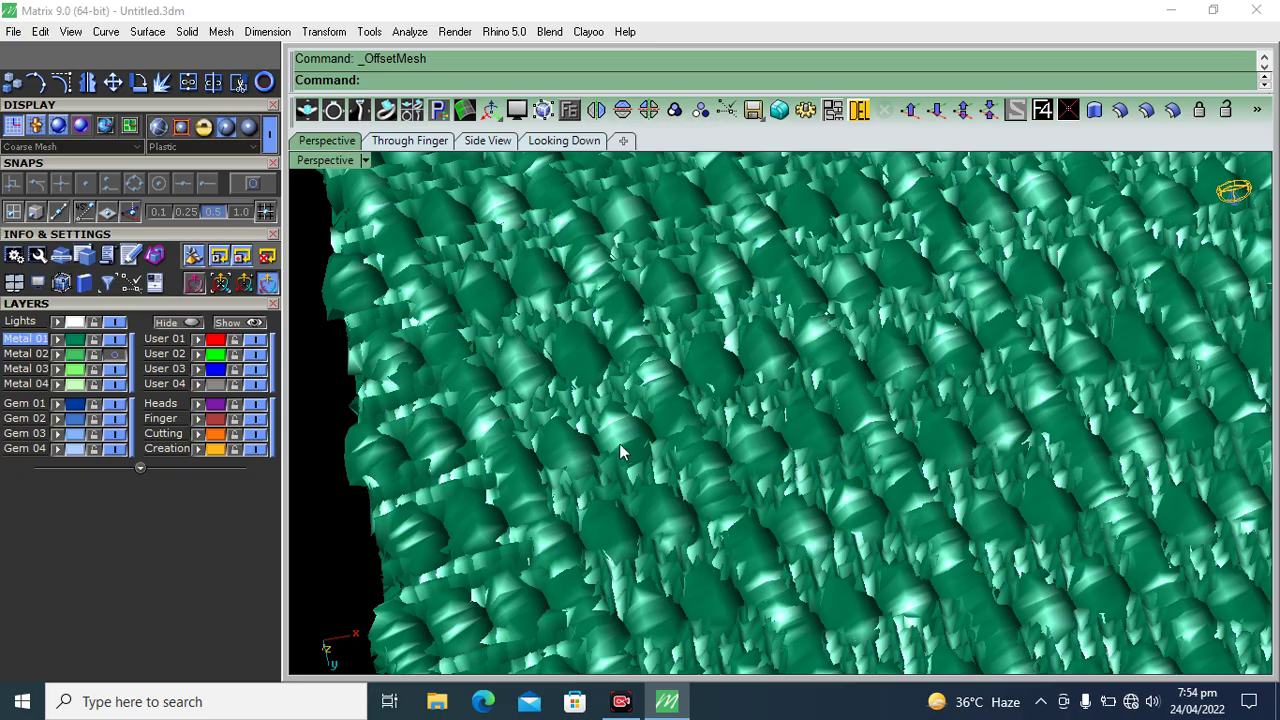
{"action": "scroll", "coordinate": [595, 473], "scroll_direction": "down", "scroll_amount": 3}
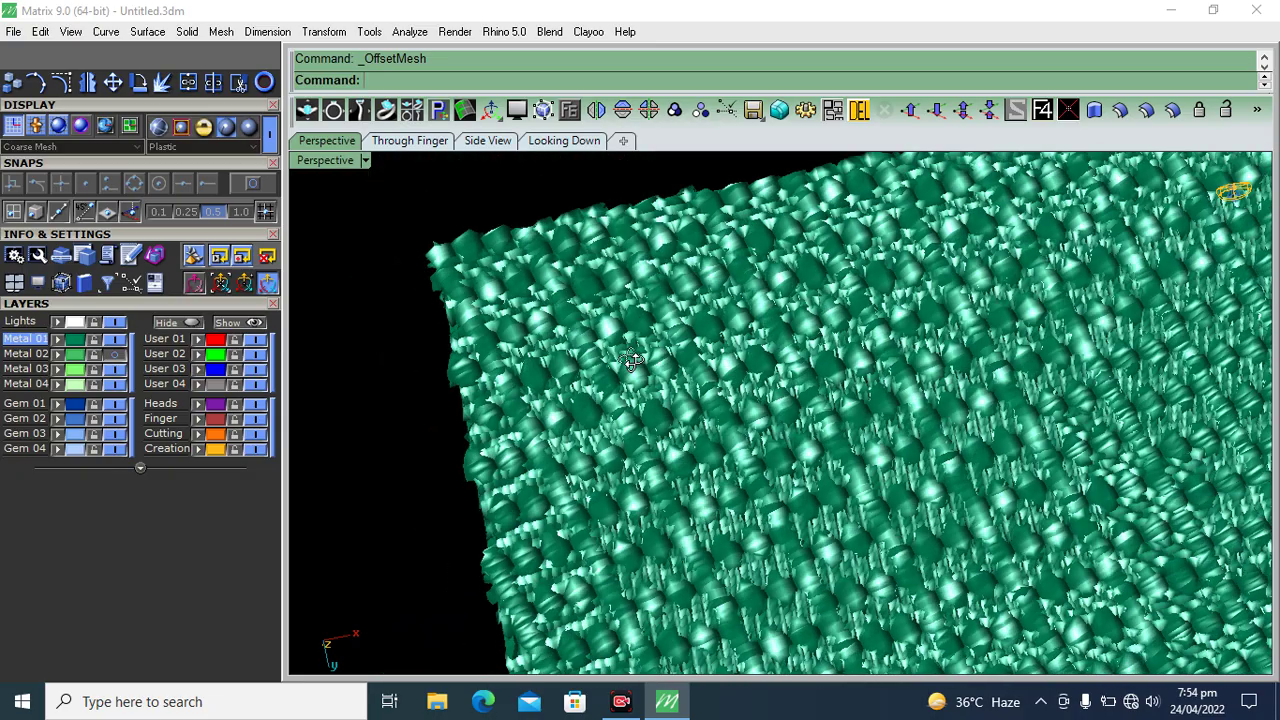
{"action": "mouse_move", "coordinate": [631, 322]}
{"action": "right_mouse_down"}
{"action": "mouse_move", "coordinate": [651, 362]}
{"action": "mouse_move", "coordinate": [670, 624]}
{"action": "mouse_move", "coordinate": [694, 505]}
{"action": "right_mouse_up"}
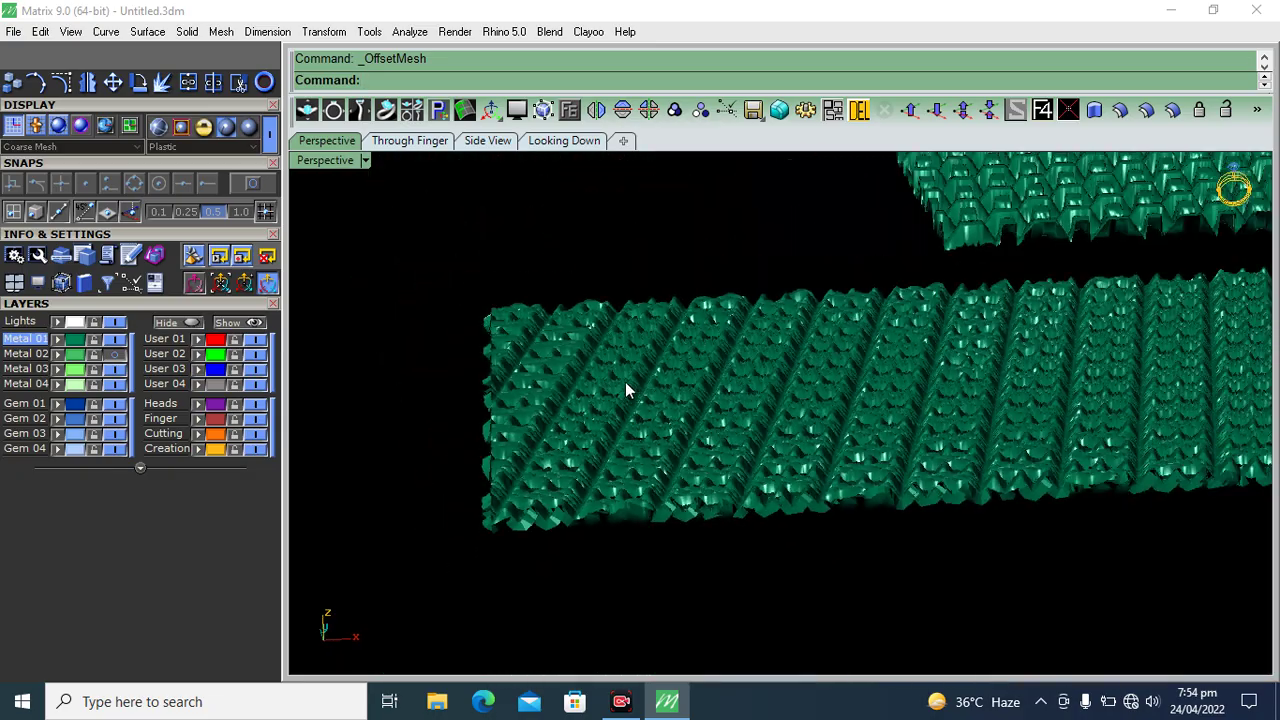
{"action": "scroll", "coordinate": [694, 505], "scroll_direction": "up", "scroll_amount": 5}
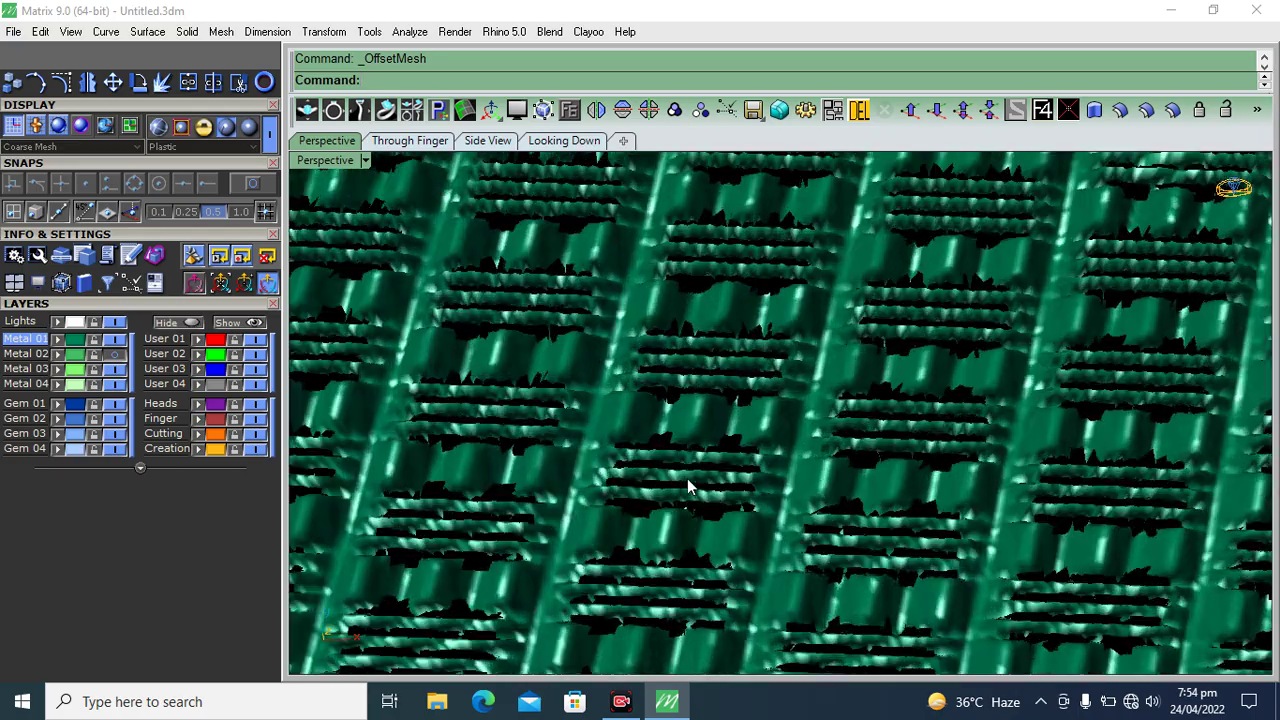
{"action": "scroll", "coordinate": [686, 484], "scroll_direction": "down", "scroll_amount": 2}
{"action": "right_click_drag", "start_coordinate": [623, 532], "coordinate": [658, 462]}
{"action": "scroll", "coordinate": [658, 462], "scroll_direction": "up", "scroll_amount": 5}
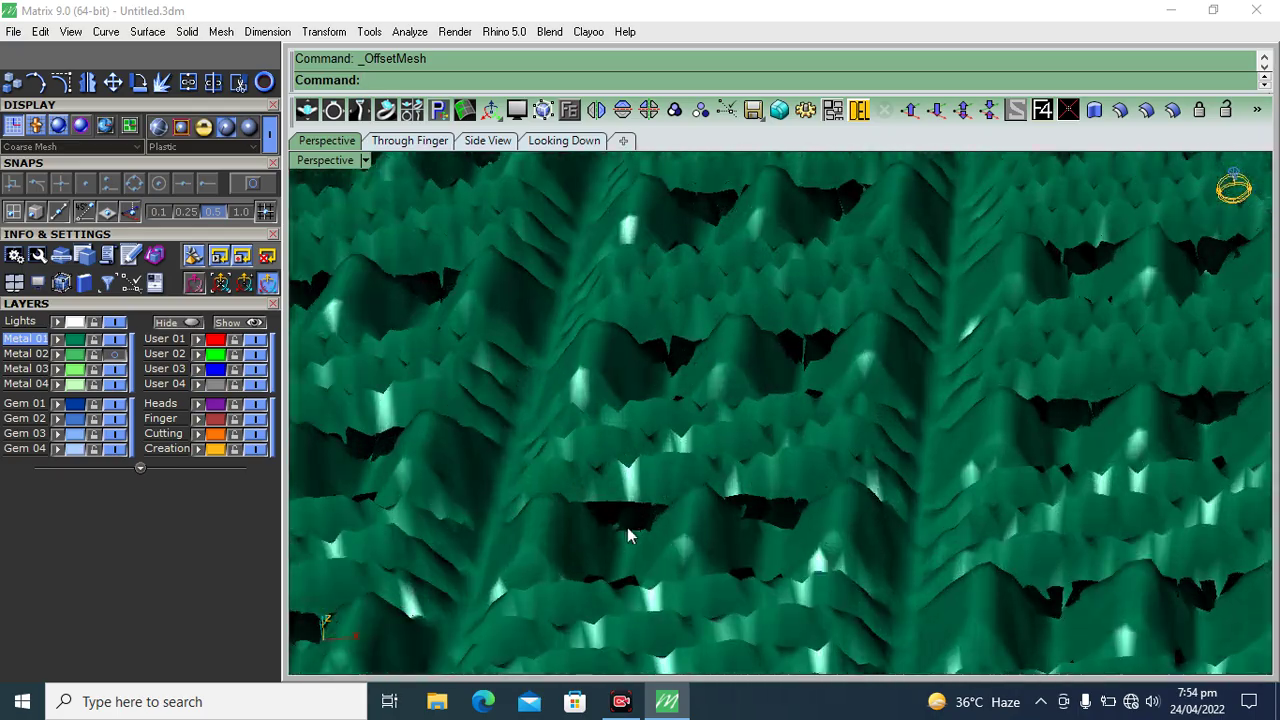
{"action": "scroll", "coordinate": [611, 543], "scroll_direction": "down", "scroll_amount": 4}
{"action": "right_click_drag", "start_coordinate": [611, 543], "coordinate": [705, 473]}
{"action": "scroll", "coordinate": [695, 468], "scroll_direction": "down", "scroll_amount": 5}
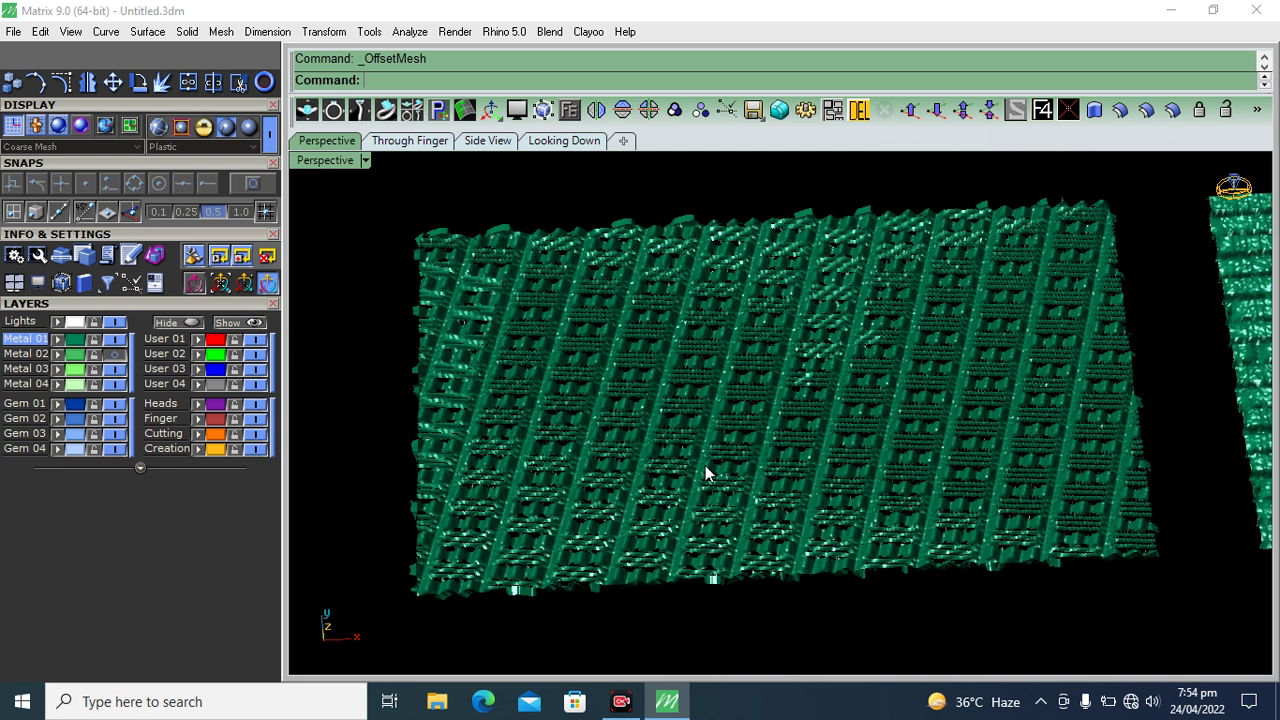
{"action": "left_click", "coordinate": [705, 467]}
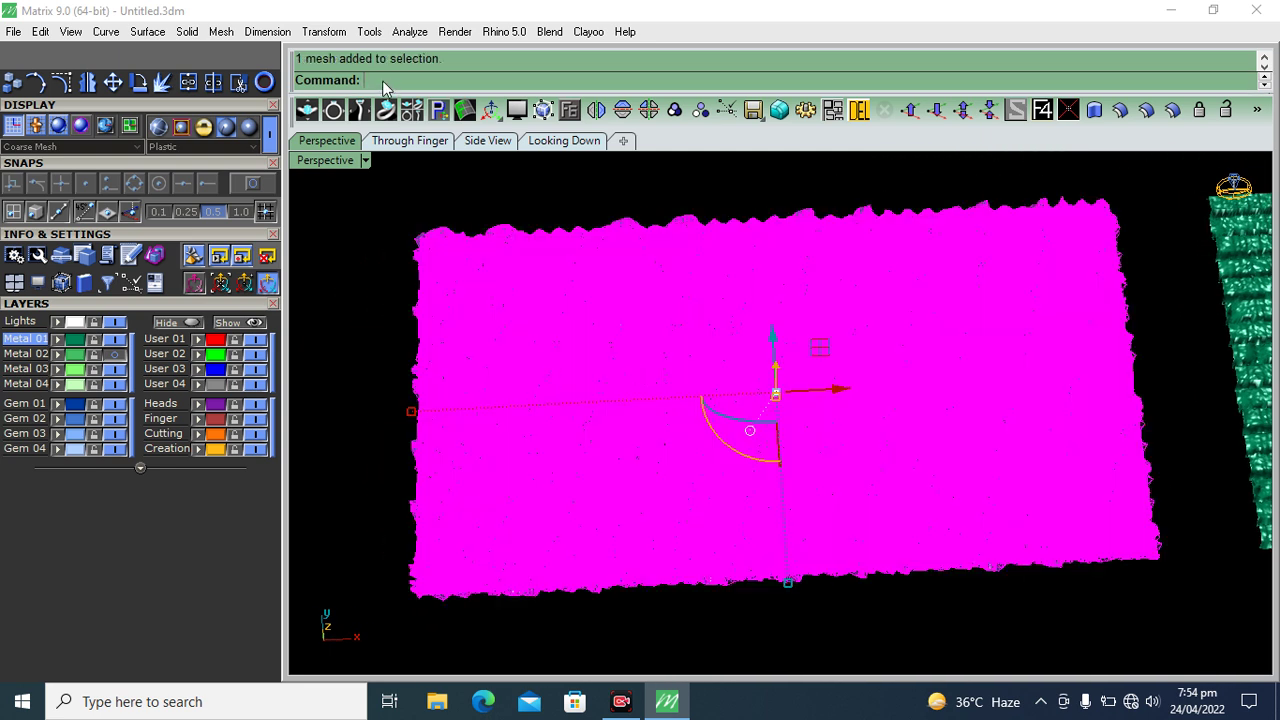
Step: Smooth the grid mesh in X, Y and Z with fixed boundaries and smooth factor 1
{"action": "type", "text": "Smooth"}
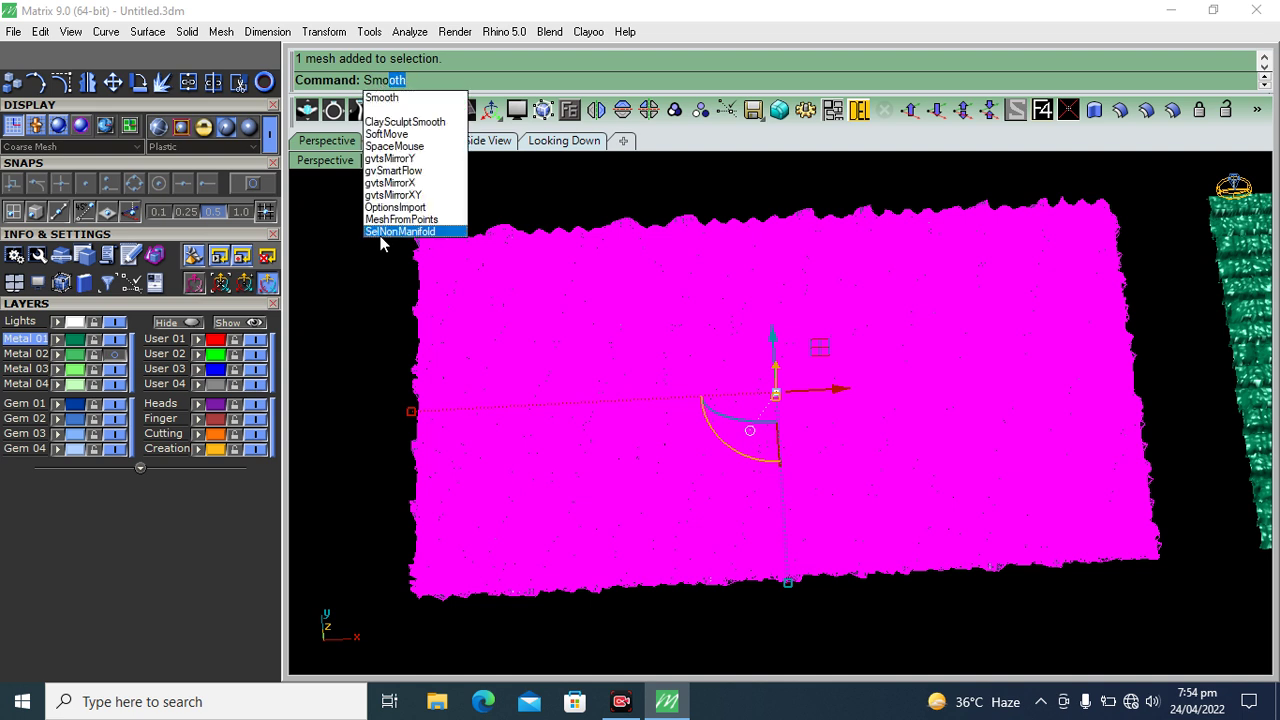
{"action": "left_click", "coordinate": [396, 98]}
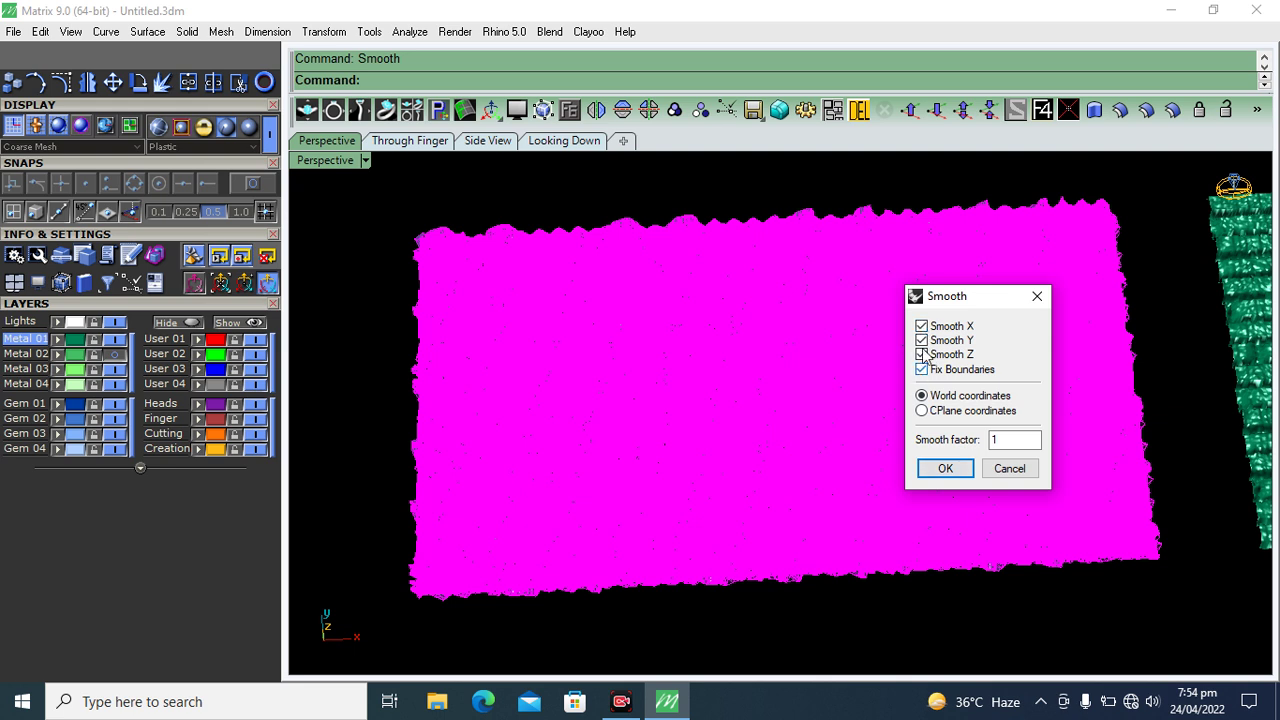
{"action": "left_click", "coordinate": [946, 470]}
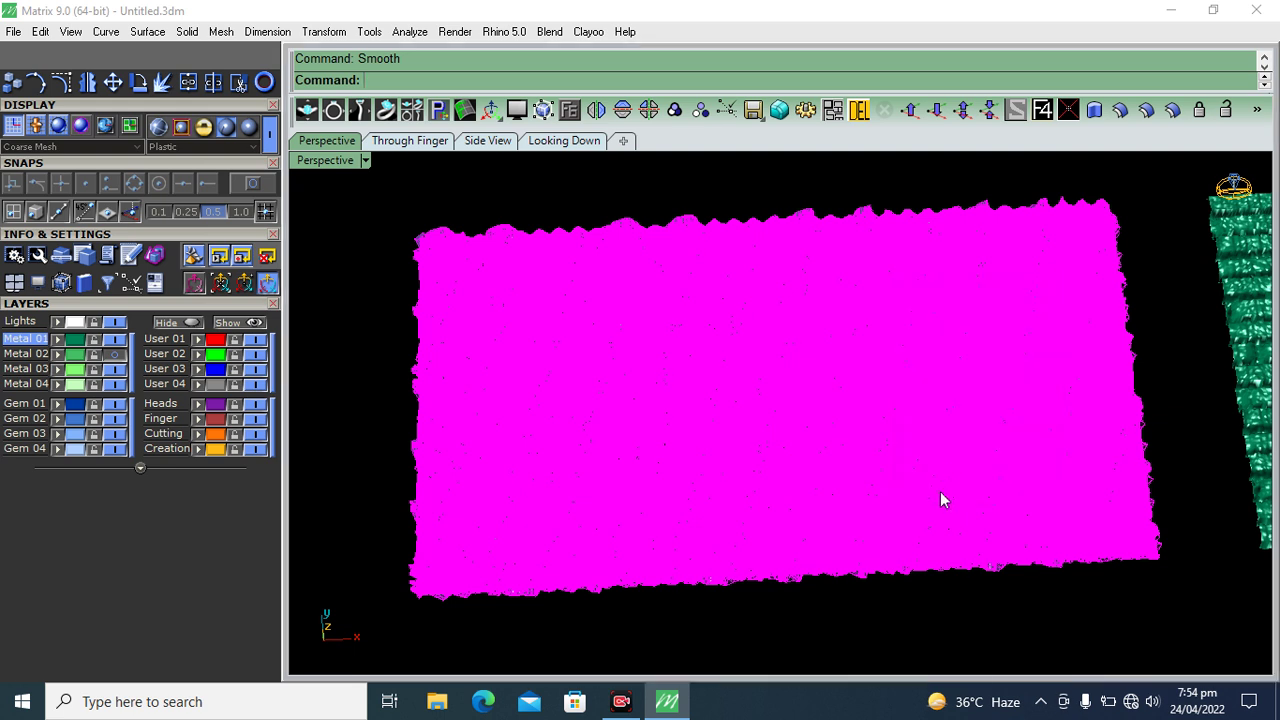
Step: Deselect the smoothed mesh and zoom and orbit until all three plates are in view
{"action": "left_click", "coordinate": [849, 635]}
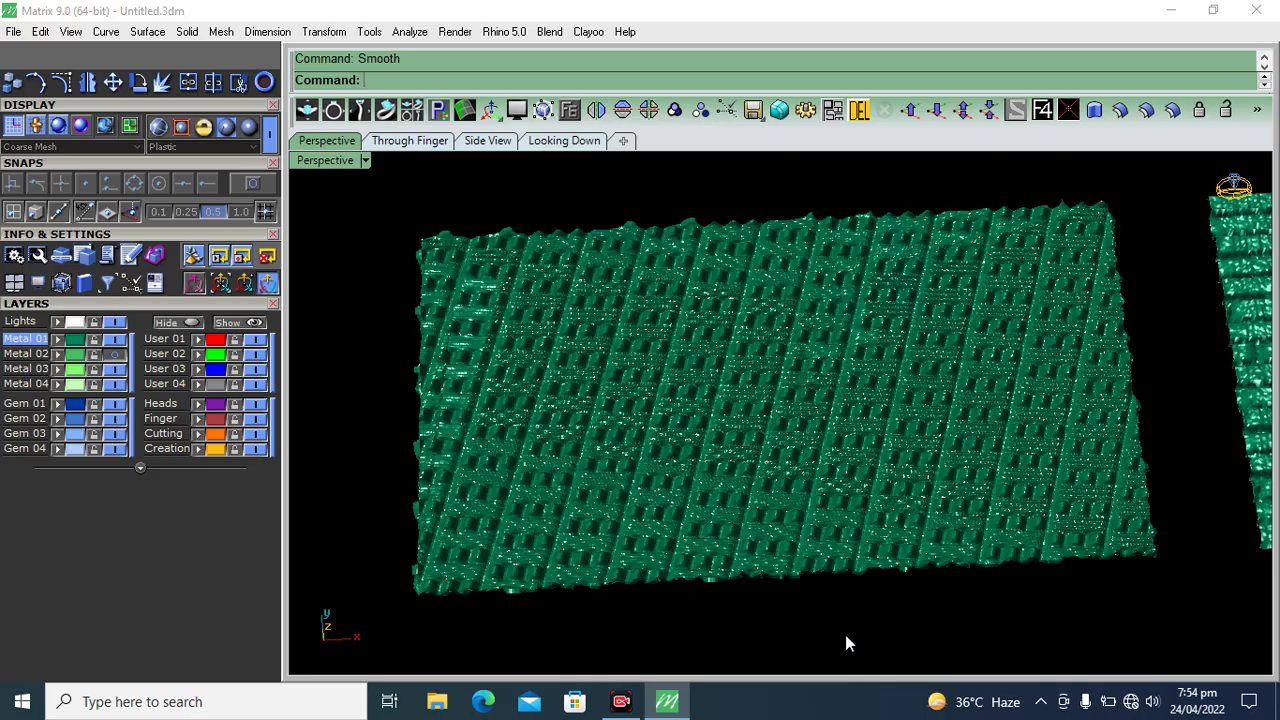
{"action": "scroll", "coordinate": [625, 508], "scroll_direction": "up", "scroll_amount": 5}
{"action": "right_click_drag", "start_coordinate": [615, 508], "coordinate": [694, 440]}
{"action": "scroll", "coordinate": [694, 440], "scroll_direction": "up", "scroll_amount": 2}
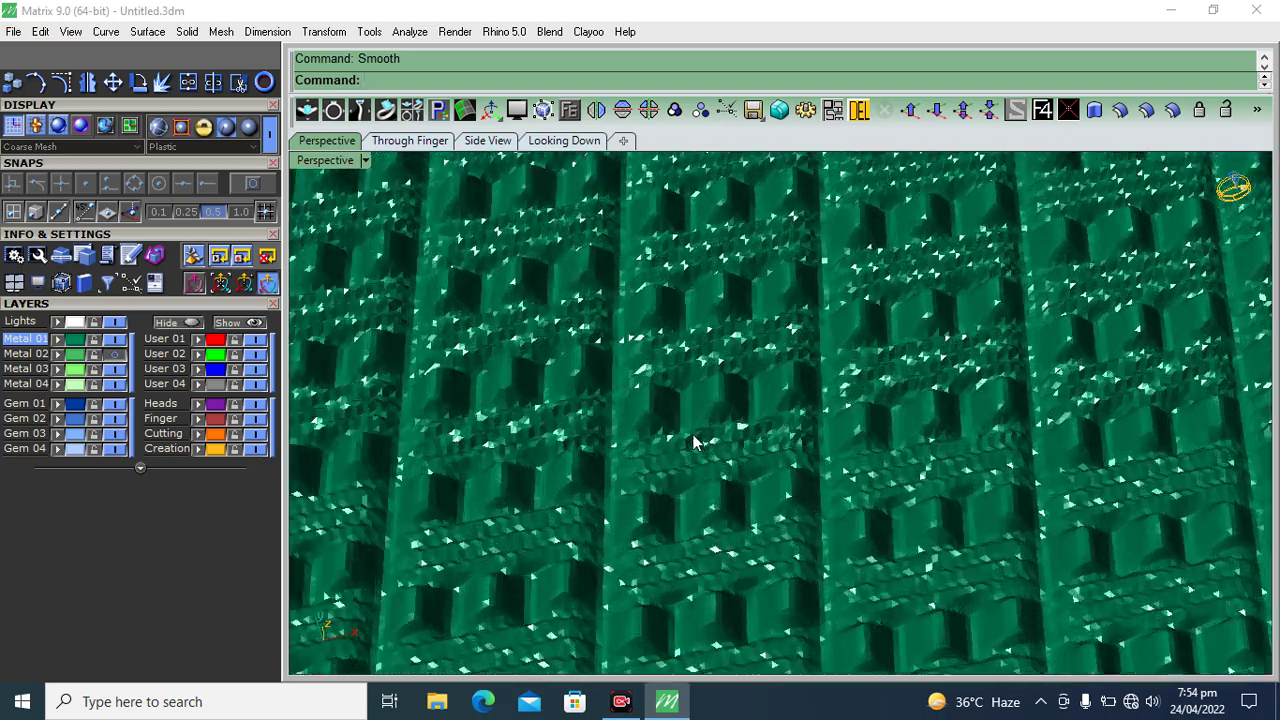
{"action": "scroll", "coordinate": [766, 457], "scroll_direction": "up", "scroll_amount": 2}
{"action": "scroll", "coordinate": [750, 502], "scroll_direction": "up", "scroll_amount": 2}
{"action": "scroll", "coordinate": [750, 502], "scroll_direction": "down", "scroll_amount": 1}
{"action": "scroll", "coordinate": [740, 520], "scroll_direction": "down", "scroll_amount": 2}
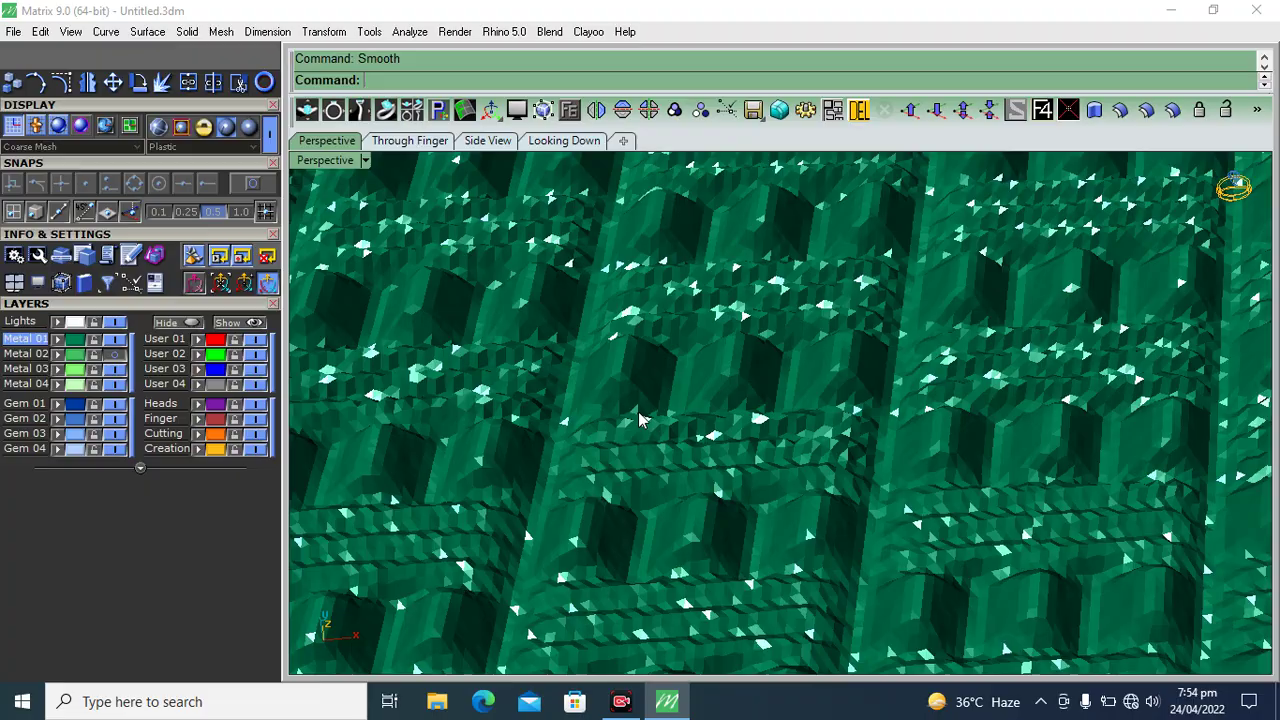
{"action": "scroll", "coordinate": [638, 411], "scroll_direction": "down", "scroll_amount": 2}
{"action": "scroll", "coordinate": [720, 446], "scroll_direction": "down", "scroll_amount": 1}
{"action": "scroll", "coordinate": [725, 470], "scroll_direction": "down", "scroll_amount": 4}
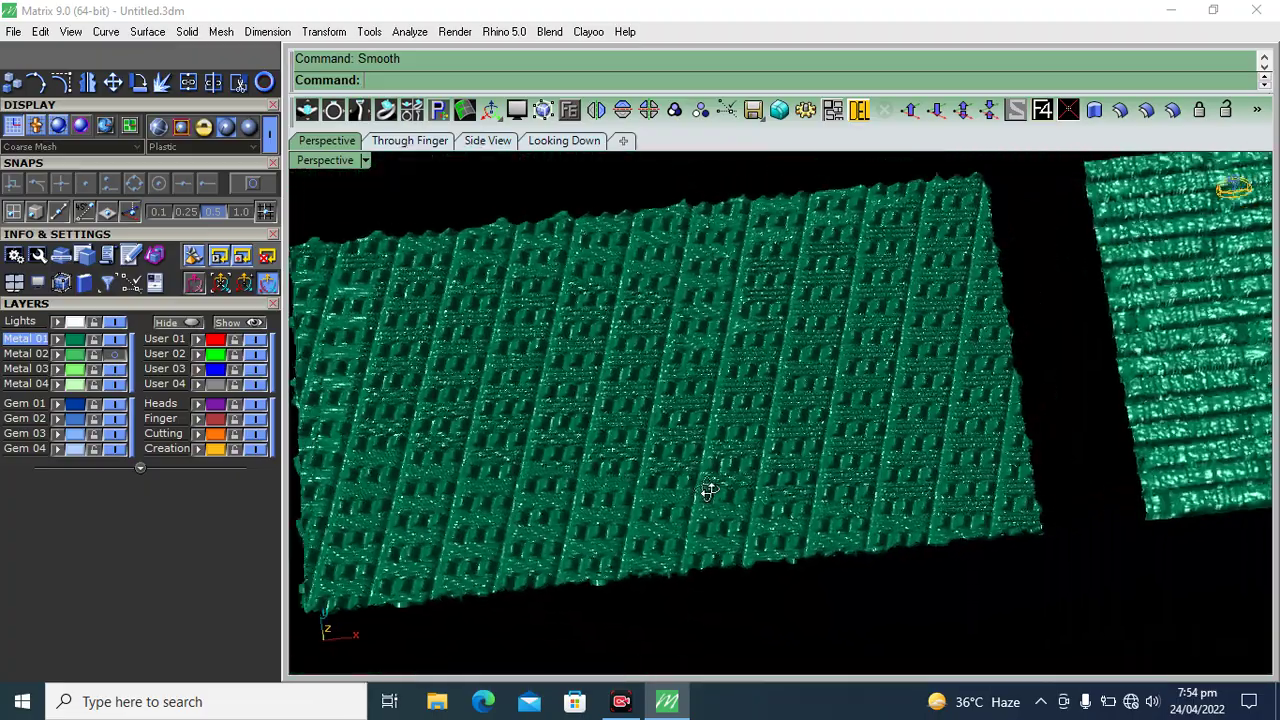
{"action": "scroll", "coordinate": [700, 505], "scroll_direction": "up", "scroll_amount": 5}
{"action": "scroll", "coordinate": [713, 508], "scroll_direction": "down", "scroll_amount": 1}
{"action": "mouse_move", "coordinate": [713, 508]}
{"action": "right_mouse_down"}
{"action": "mouse_move", "coordinate": [723, 477]}
{"action": "mouse_move", "coordinate": [723, 508]}
{"action": "mouse_move", "coordinate": [625, 430]}
{"action": "right_mouse_up"}
{"action": "scroll", "coordinate": [617, 482], "scroll_direction": "down", "scroll_amount": 3}
{"action": "scroll", "coordinate": [720, 472], "scroll_direction": "up", "scroll_amount": 1}
{"action": "scroll", "coordinate": [693, 505], "scroll_direction": "up", "scroll_amount": 2}
{"action": "scroll", "coordinate": [693, 497], "scroll_direction": "down", "scroll_amount": 2}
{"action": "right_click_drag", "start_coordinate": [777, 508], "coordinate": [733, 257]}
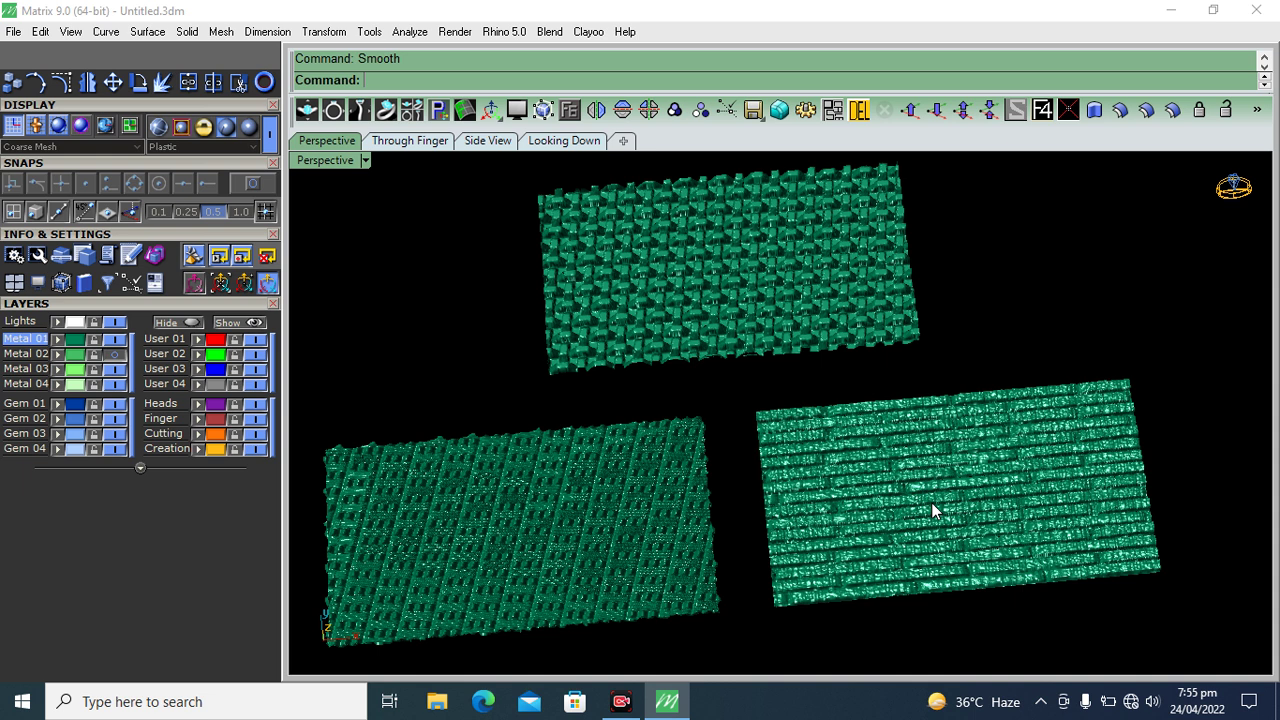
{"action": "right_click_drag", "start_coordinate": [797, 462], "coordinate": [879, 466], "text": "shift"}
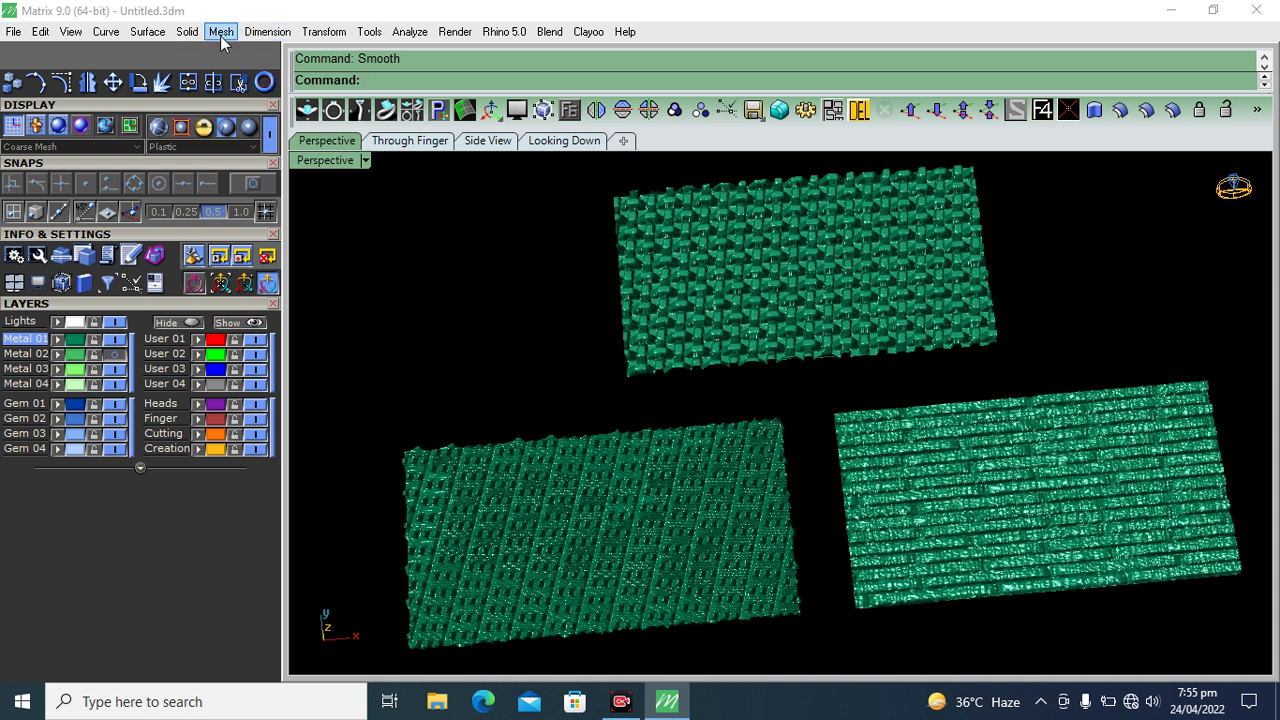
{"action": "right_click_drag", "start_coordinate": [805, 457], "coordinate": [740, 317]}
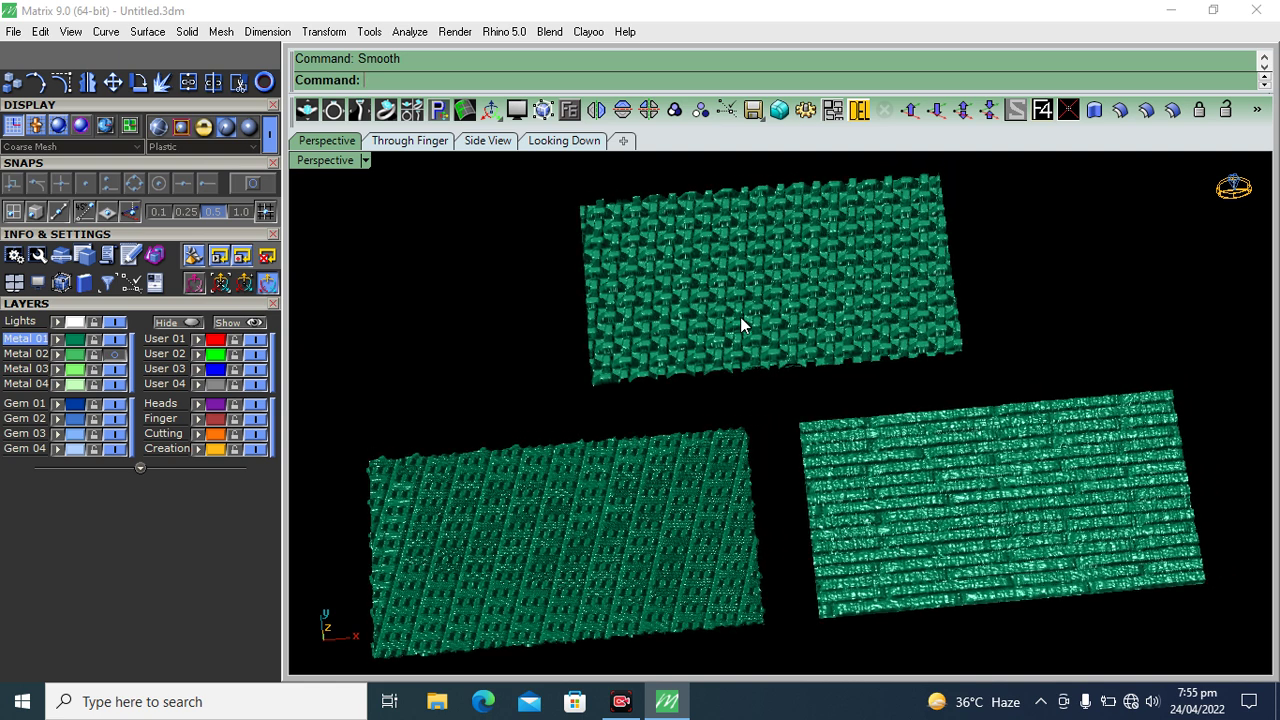
{"action": "scroll", "coordinate": [740, 340], "scroll_direction": "up", "scroll_amount": 3}
{"action": "scroll", "coordinate": [740, 354], "scroll_direction": "down", "scroll_amount": 1}
{"action": "scroll", "coordinate": [737, 427], "scroll_direction": "down", "scroll_amount": 1}
{"action": "scroll", "coordinate": [737, 427], "scroll_direction": "down", "scroll_amount": 2}
{"action": "mouse_move", "coordinate": [720, 477]}
{"action": "right_mouse_down", "text": "shift"}
{"action": "mouse_move", "coordinate": [723, 408]}
{"action": "mouse_move", "coordinate": [763, 426]}
{"action": "right_mouse_up", "text": "shift"}
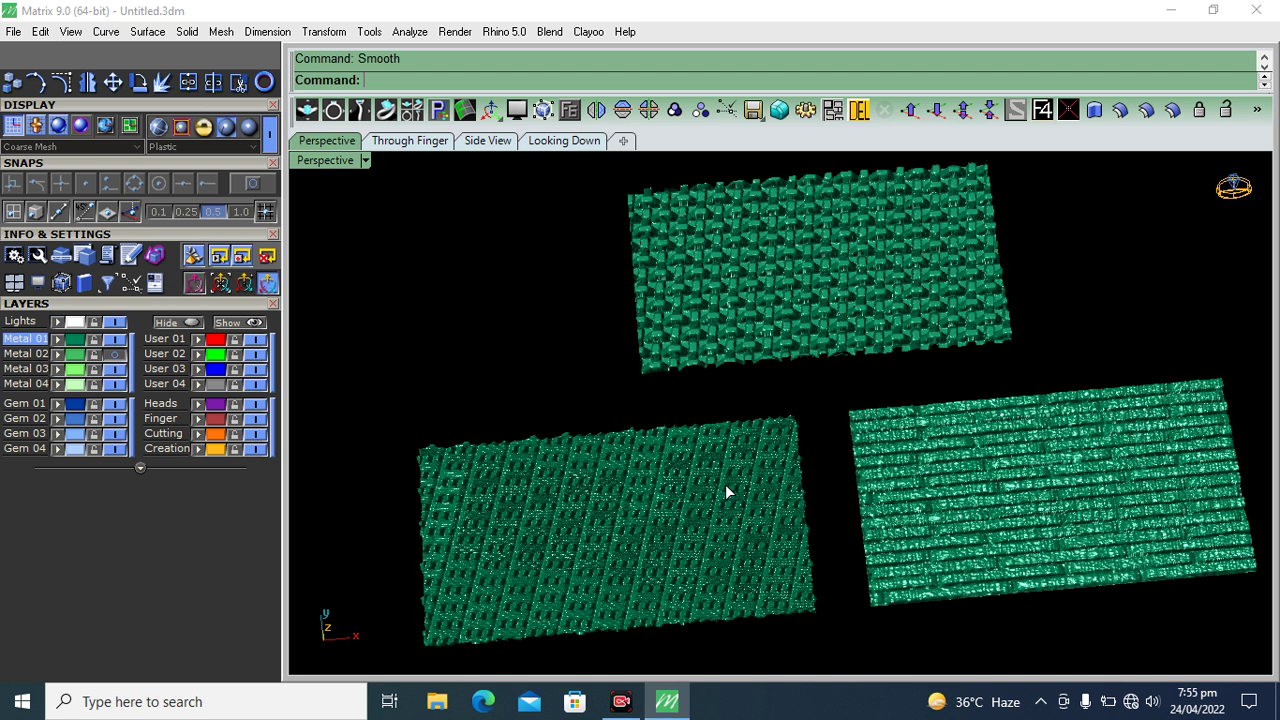
Step: Turn on the construction grid with F7 and orbit around the three green plates
{"action": "key", "text": "F7"}
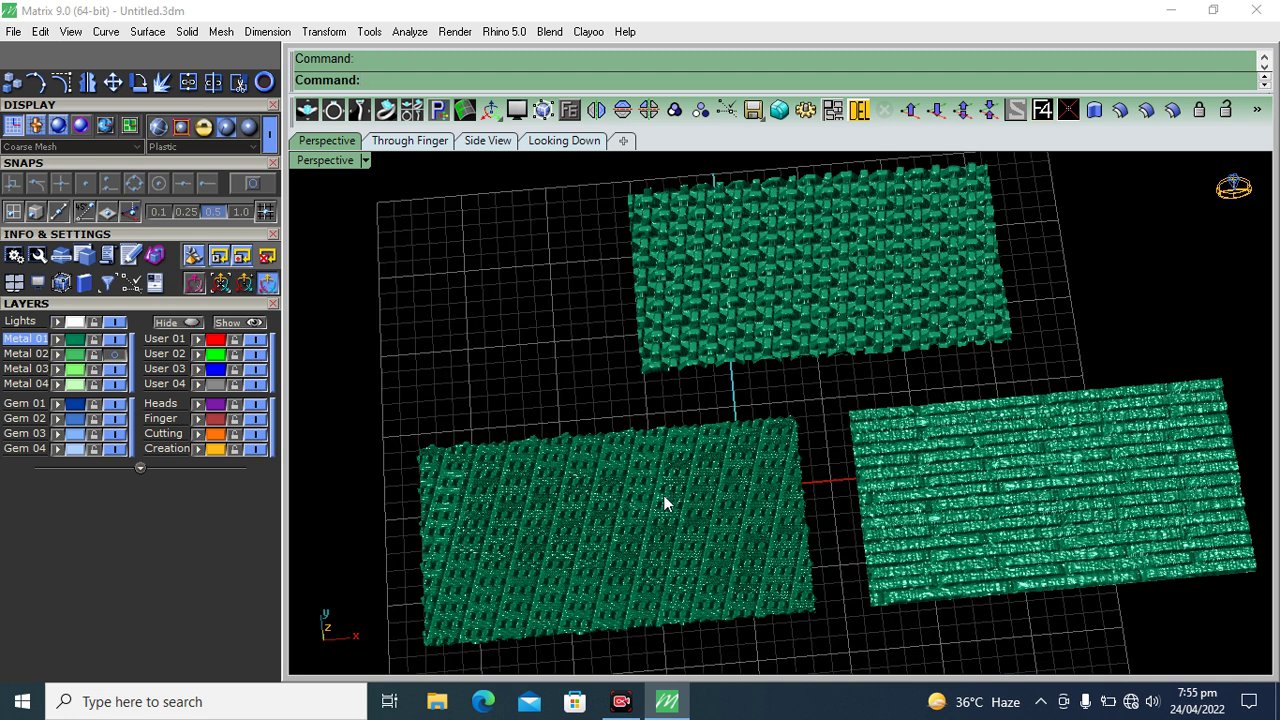
{"action": "scroll", "coordinate": [663, 495], "scroll_direction": "down", "scroll_amount": 3}
{"action": "scroll", "coordinate": [714, 510], "scroll_direction": "up", "scroll_amount": 2}
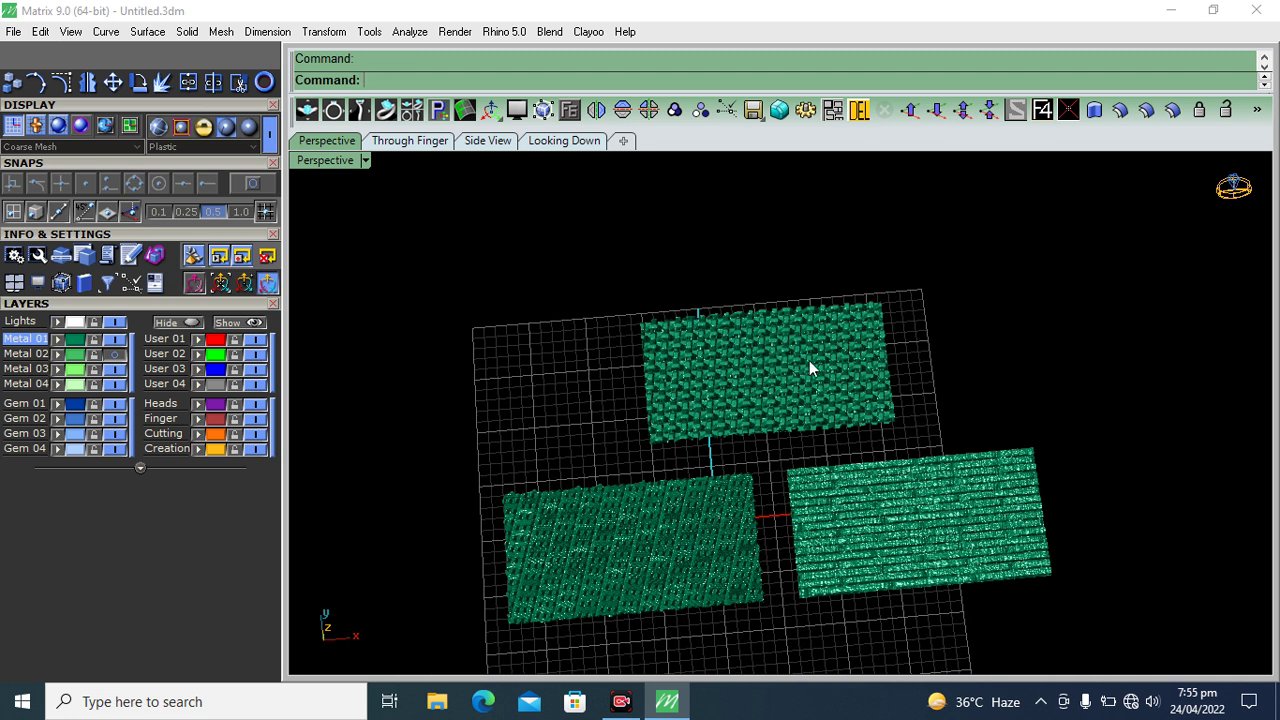
{"action": "right_click_drag", "start_coordinate": [714, 486], "coordinate": [657, 463]}
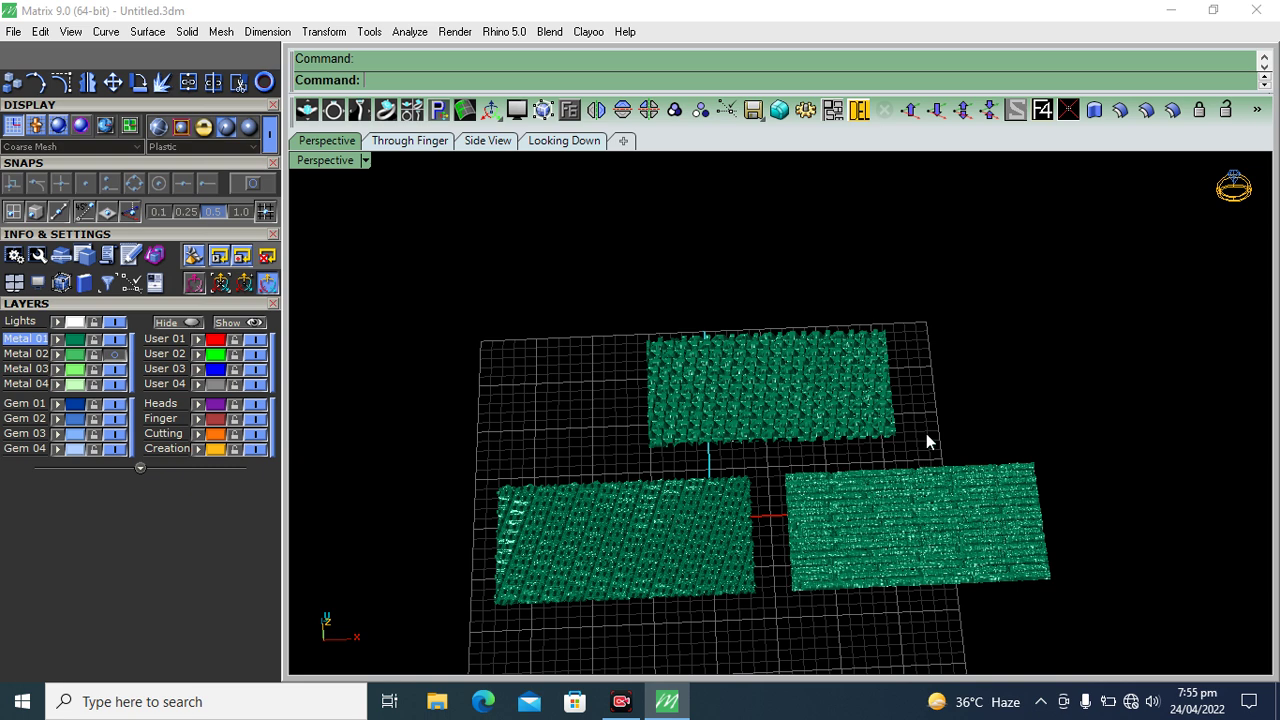
{"action": "mouse_move", "coordinate": [934, 418]}
{"action": "right_mouse_down"}
{"action": "mouse_move", "coordinate": [755, 540]}
{"action": "mouse_move", "coordinate": [728, 480]}
{"action": "right_mouse_up"}
{"action": "scroll", "coordinate": [707, 333], "scroll_direction": "up", "scroll_amount": 2}
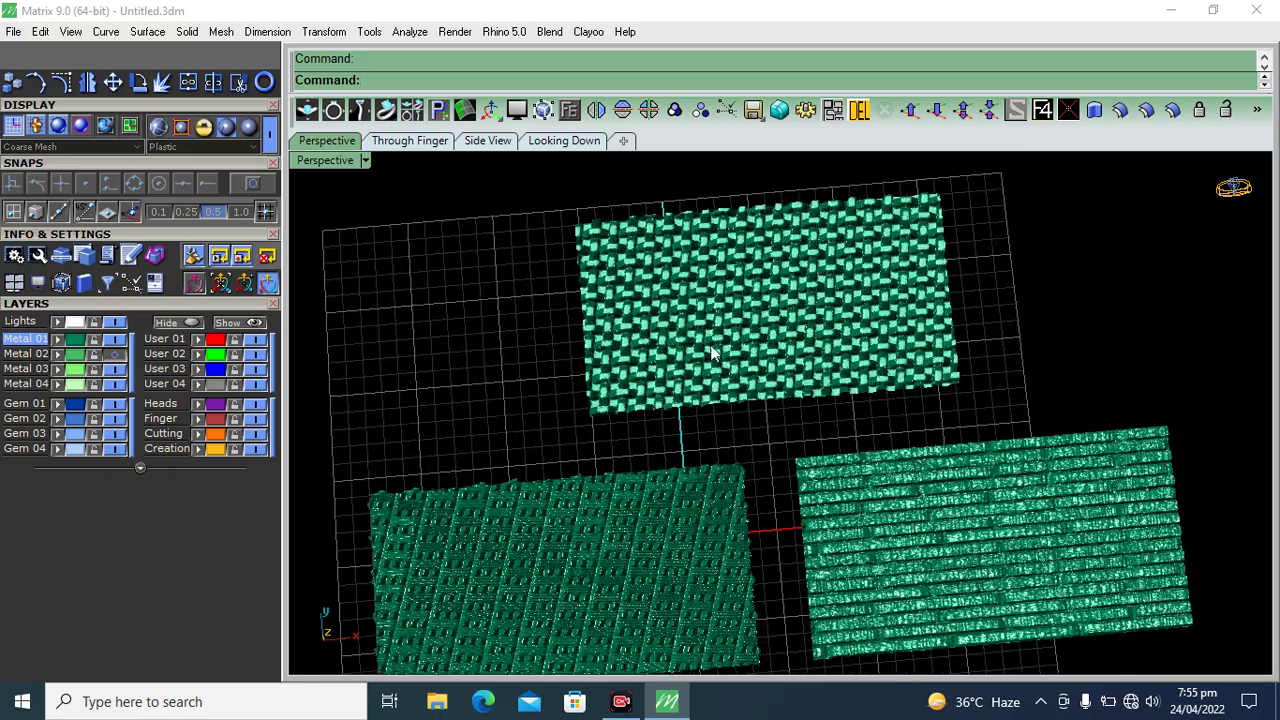
{"action": "scroll", "coordinate": [788, 371], "scroll_direction": "down", "scroll_amount": 2}
{"action": "mouse_move", "coordinate": [814, 428]}
{"action": "right_mouse_down"}
{"action": "mouse_move", "coordinate": [780, 474]}
{"action": "mouse_move", "coordinate": [781, 414]}
{"action": "mouse_move", "coordinate": [794, 503]}
{"action": "right_mouse_up"}
{"action": "scroll", "coordinate": [823, 443], "scroll_direction": "up", "scroll_amount": 2}
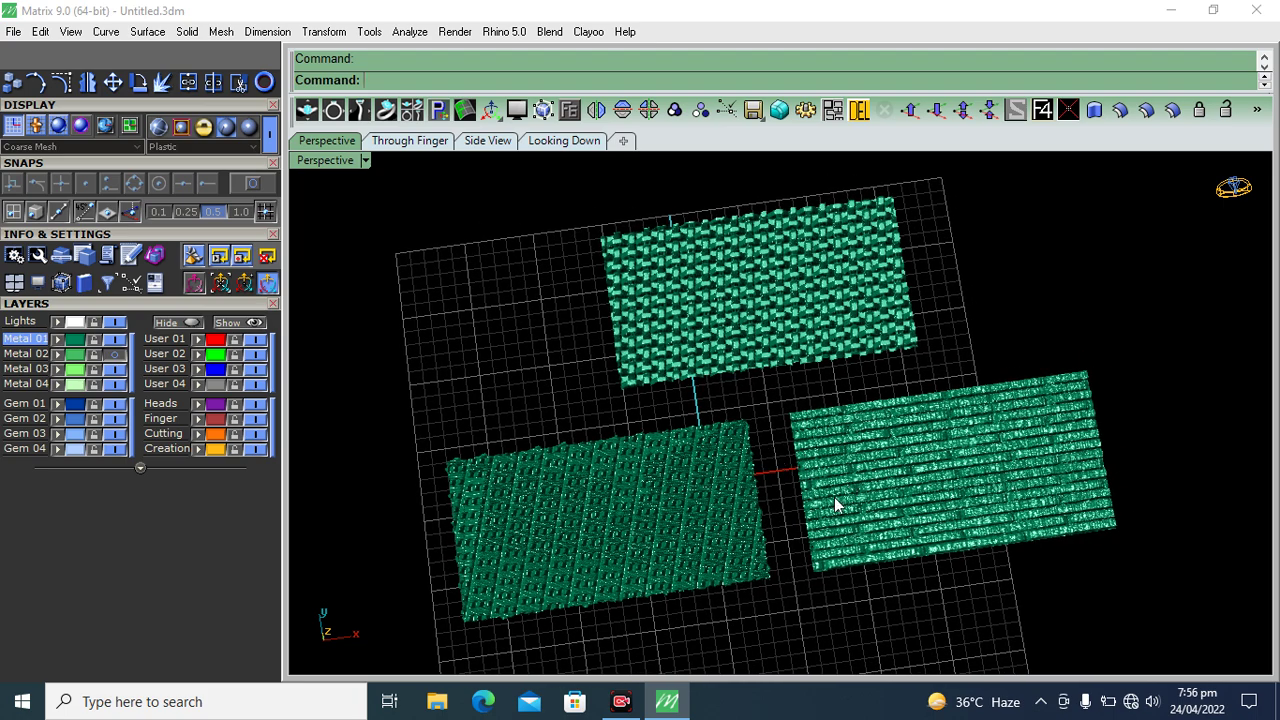
{"action": "mouse_move", "coordinate": [830, 520]}
{"action": "right_mouse_down"}
{"action": "mouse_move", "coordinate": [814, 494]}
{"action": "mouse_move", "coordinate": [829, 523]}
{"action": "mouse_move", "coordinate": [823, 494]}
{"action": "mouse_move", "coordinate": [843, 505]}
{"action": "right_mouse_up"}
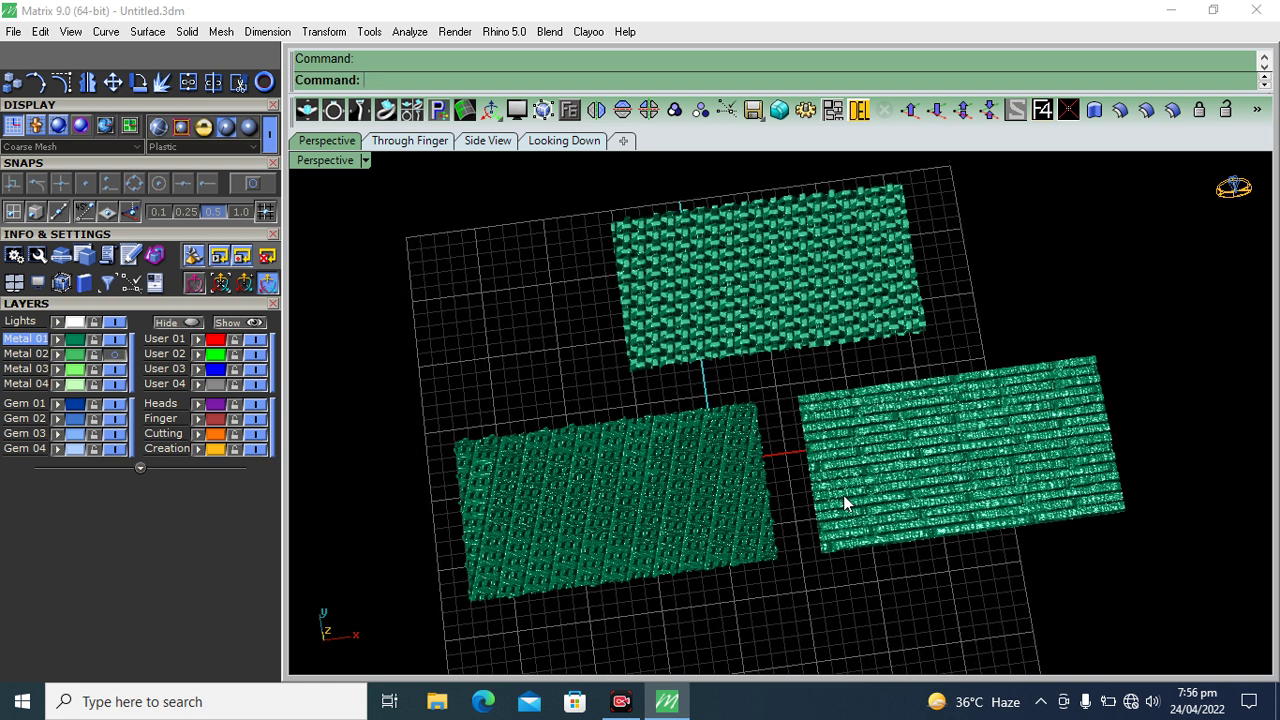